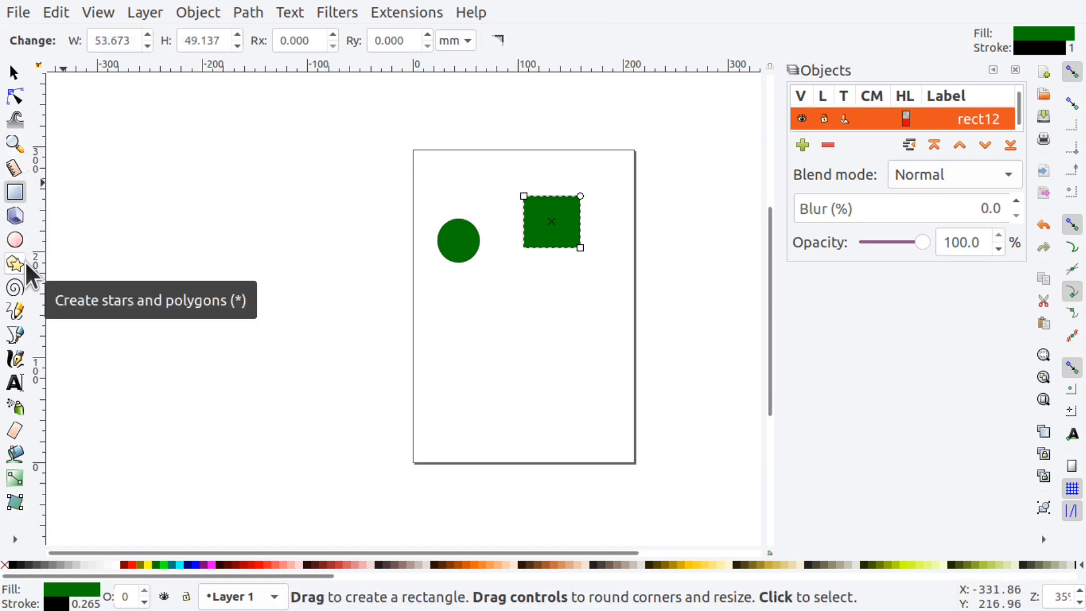
# - Draw a closed C-shaped outline about 91 mm tall with the Bezier pen below the circle and rectangle, including one curved corner
pyautogui.click(16, 333)
pyautogui.click(487, 324)
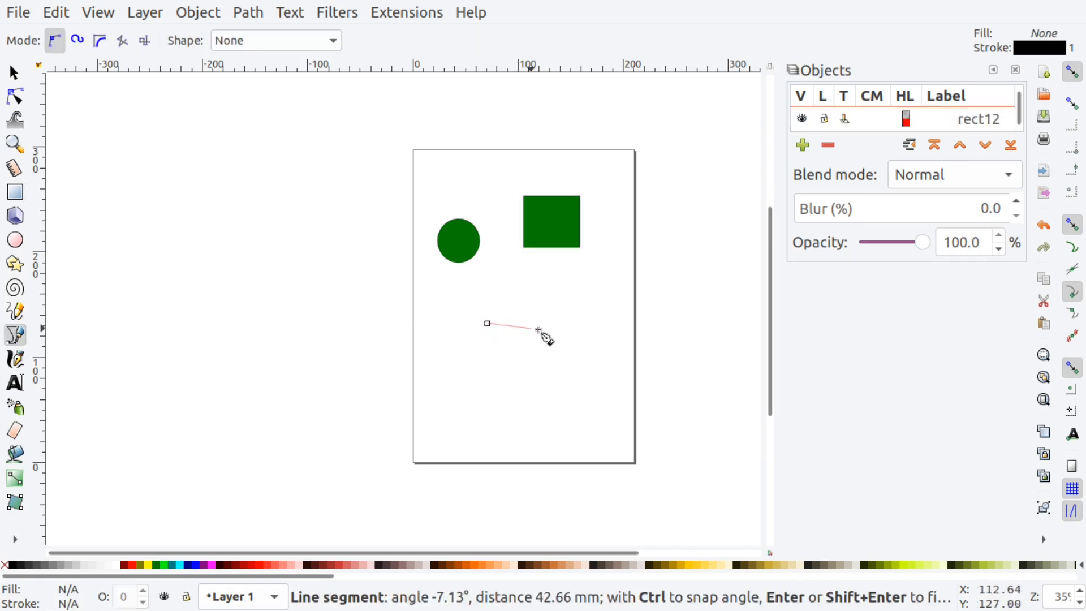
pyautogui.click(563, 324)
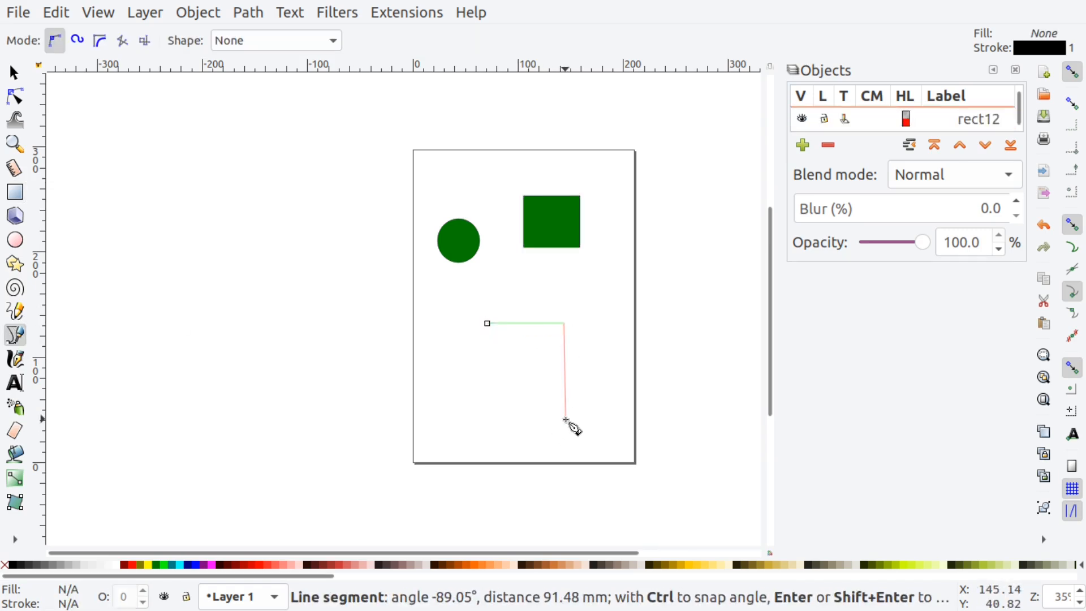
pyautogui.click(565, 420)
pyautogui.click(478, 419)
pyautogui.click(477, 383)
pyautogui.click(536, 388)
pyautogui.click(534, 353)
pyautogui.moveTo(479, 347)
pyautogui.mouseDown()
pyautogui.moveTo(482, 338)
pyautogui.moveTo(465, 334)
pyautogui.mouseUp()
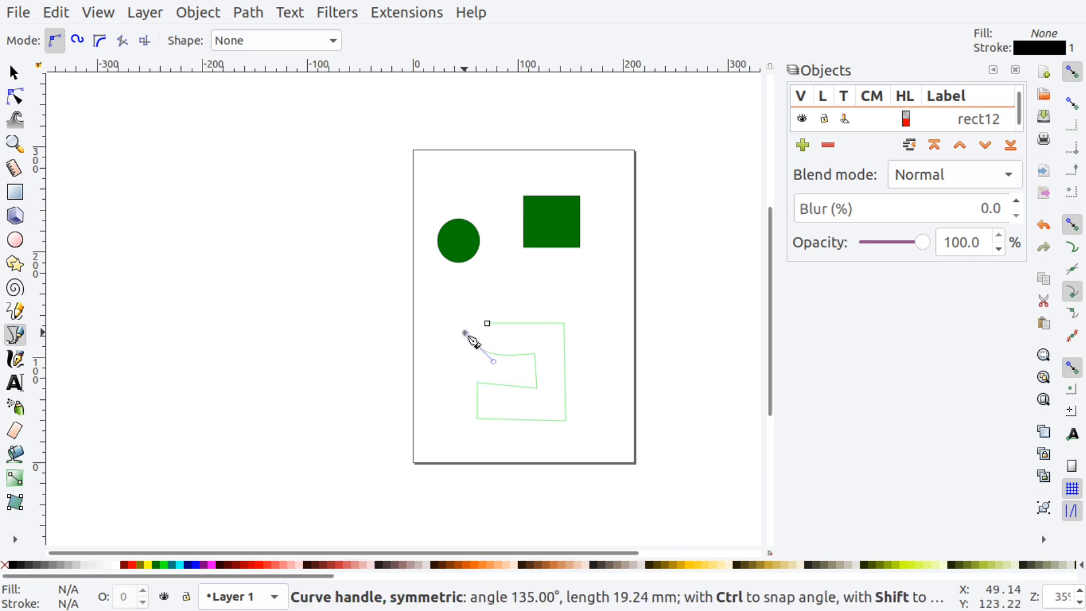
pyautogui.click(487, 323)
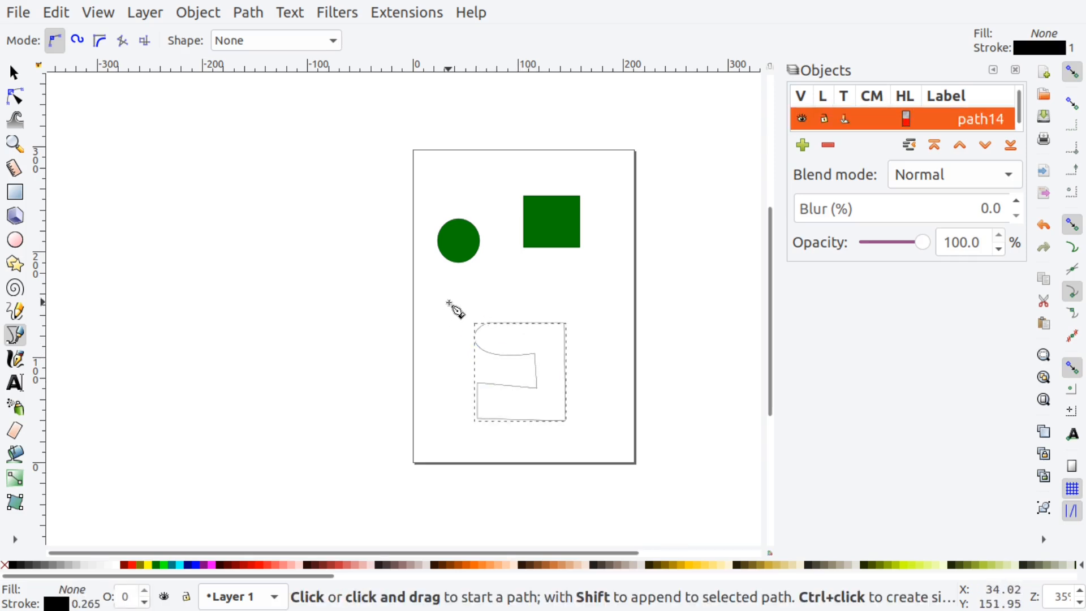
pyautogui.press('Escape')
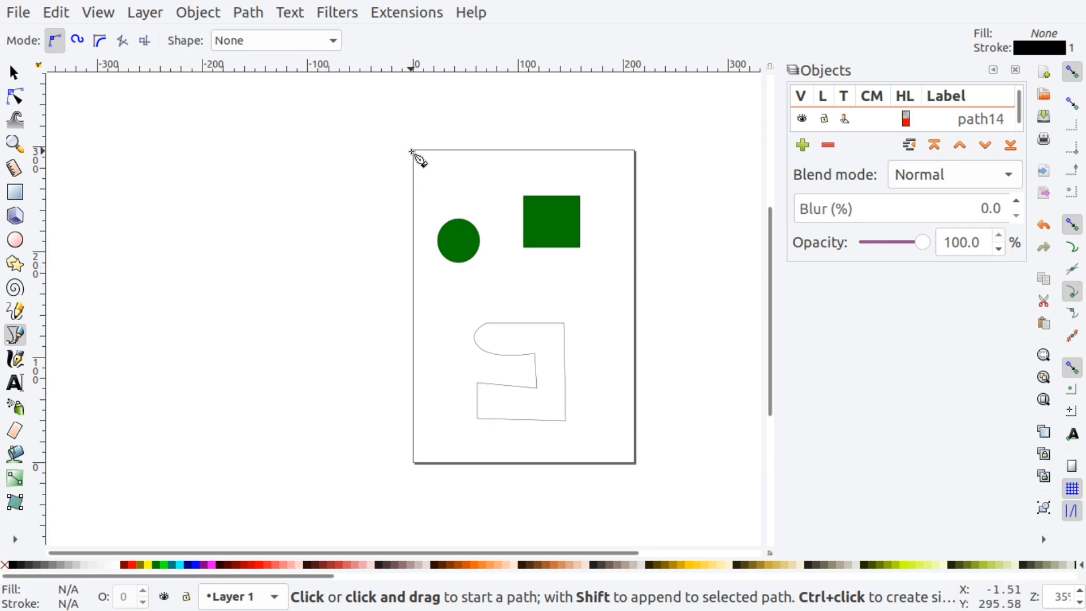
# - Draw a small rectangle about 12 × 14 mm across the page's upper-left corner and deselect it
pyautogui.click(15, 192)
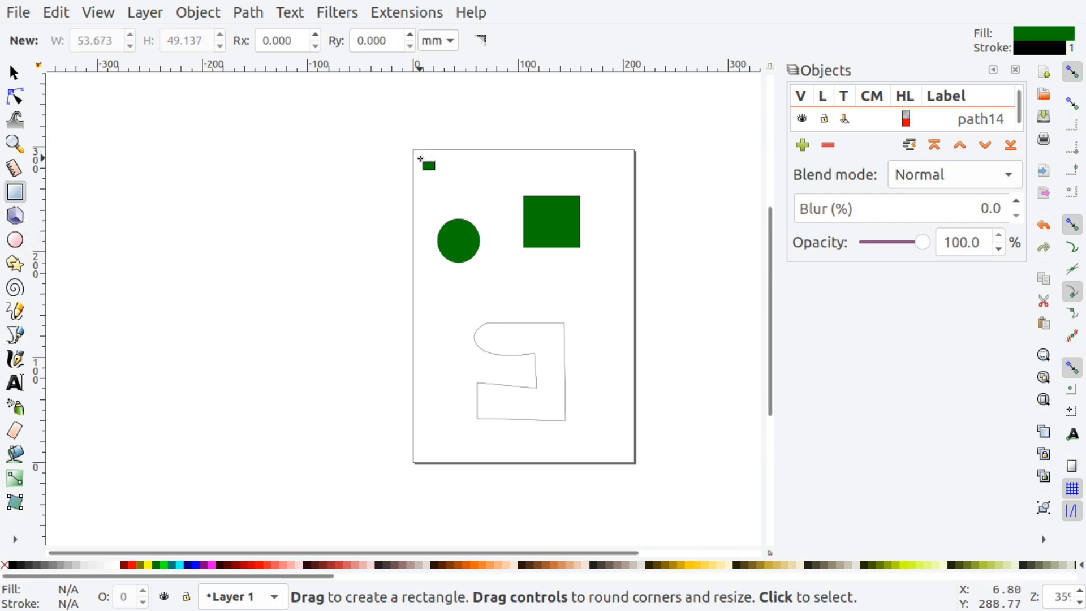
pyautogui.moveTo(408, 141); pyautogui.dragTo(420, 156)
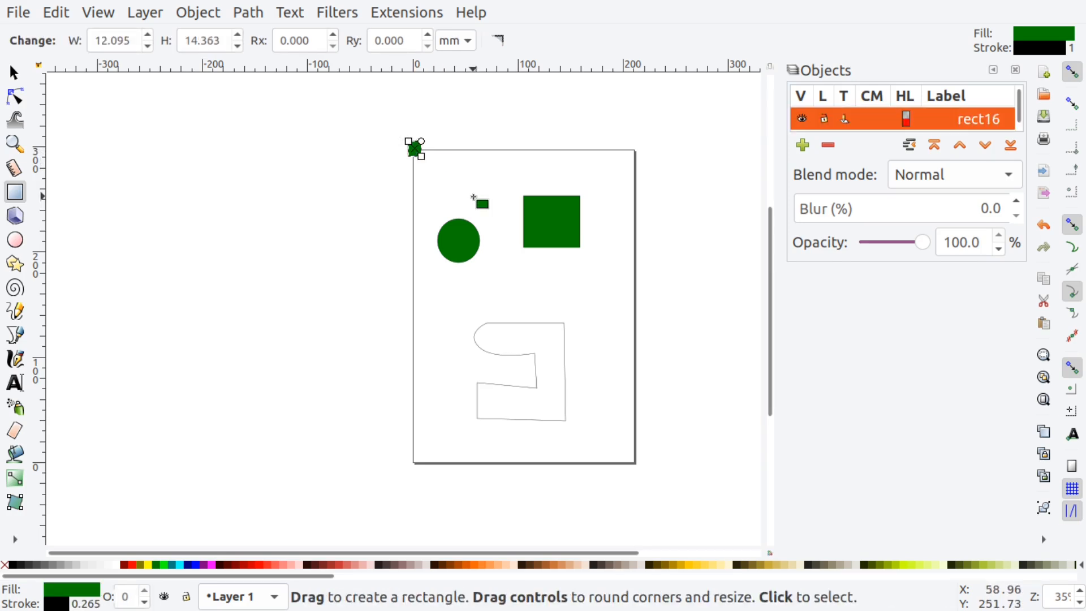
pyautogui.press('Escape')
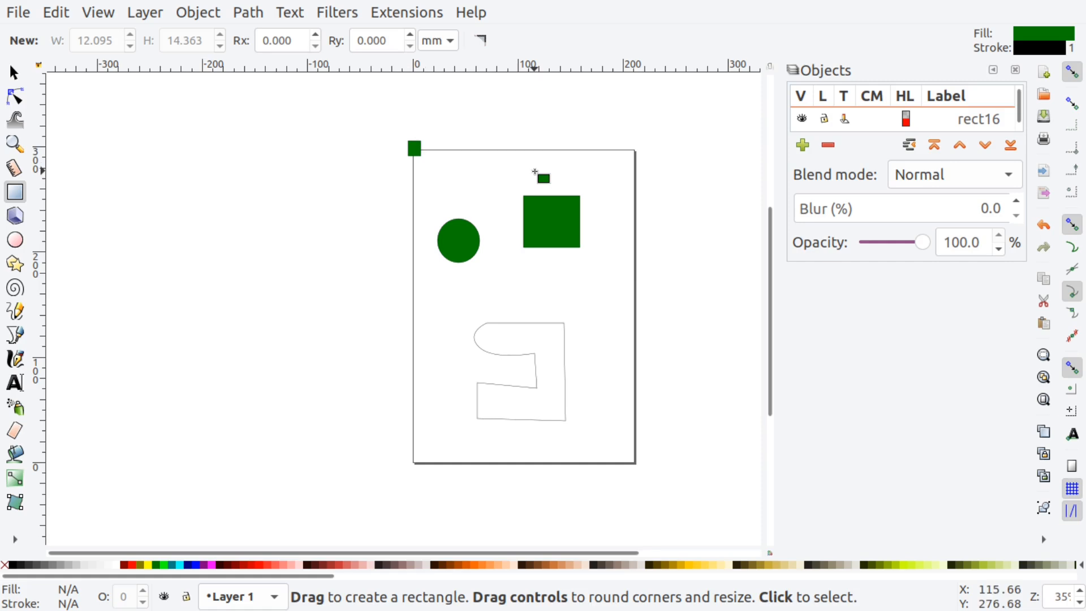
# - Bring up the Objects list and enlarge it to show Layer 1 with all its objects
pyautogui.click(219, 14)
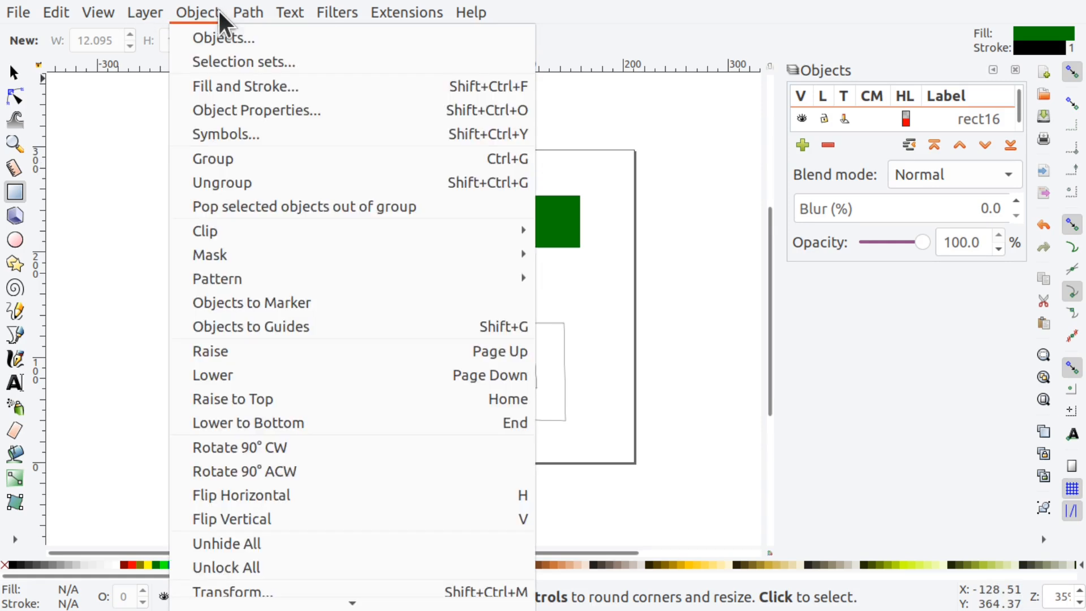
pyautogui.click(229, 39)
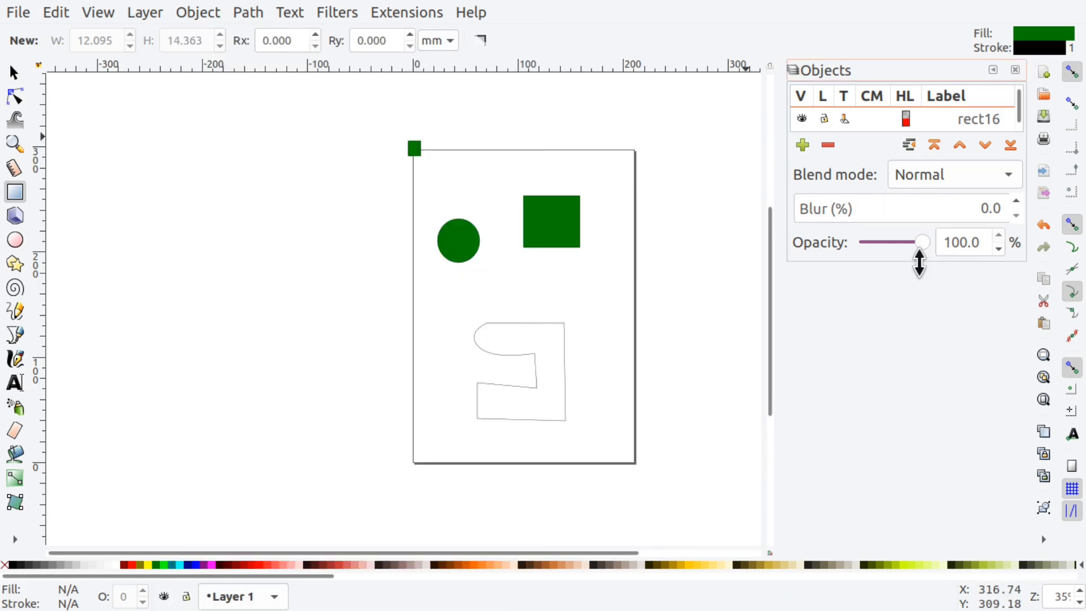
pyautogui.moveTo(923, 262); pyautogui.dragTo(936, 434)
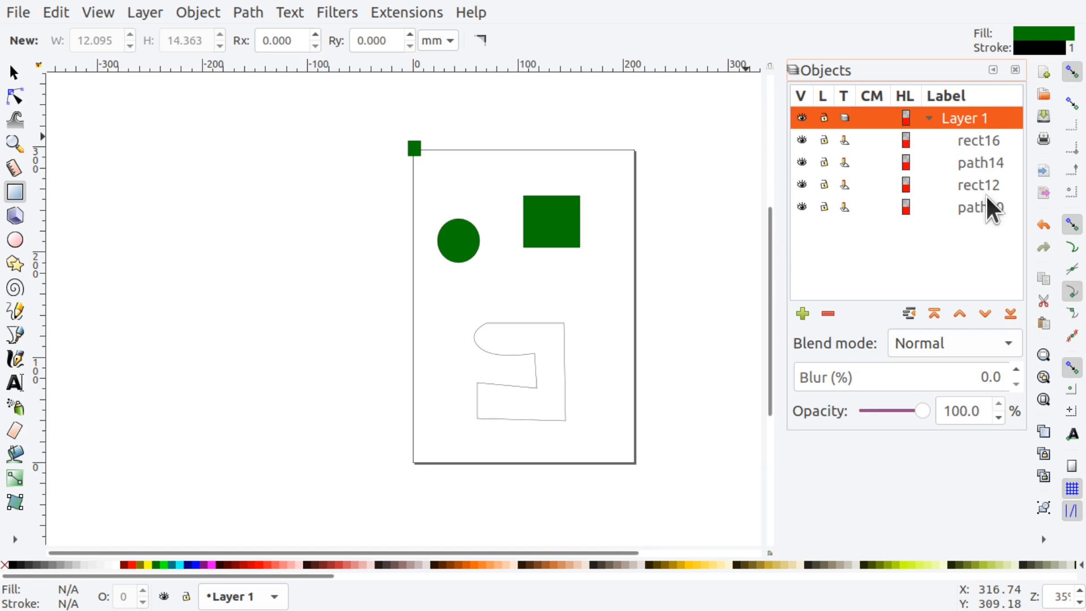
# - Start saving the drawing under another name and review the available file formats, keeping Plain SVG
pyautogui.click(18, 13)
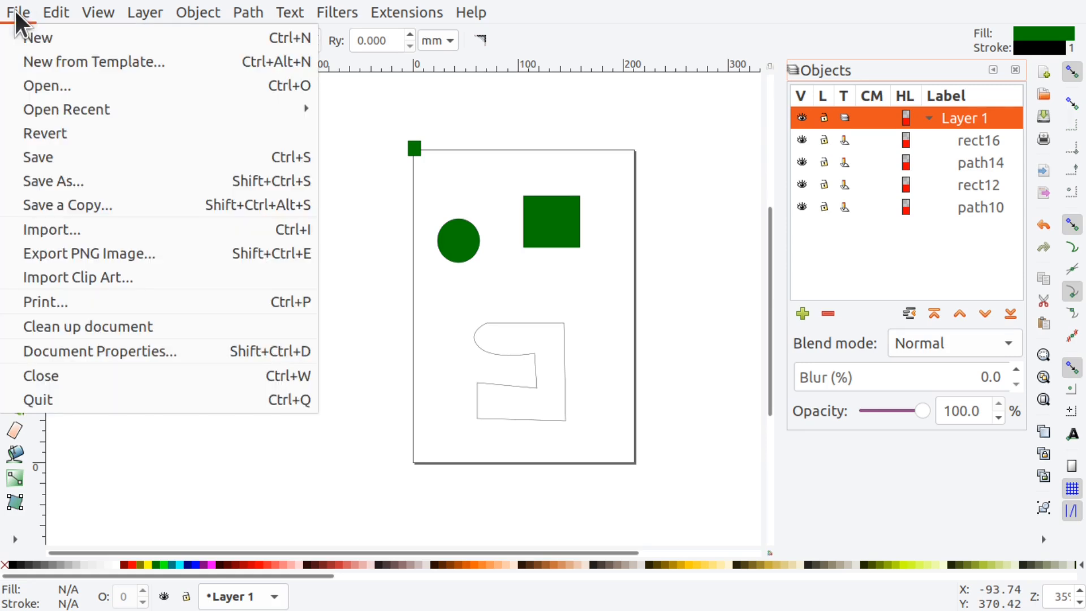
pyautogui.click(94, 188)
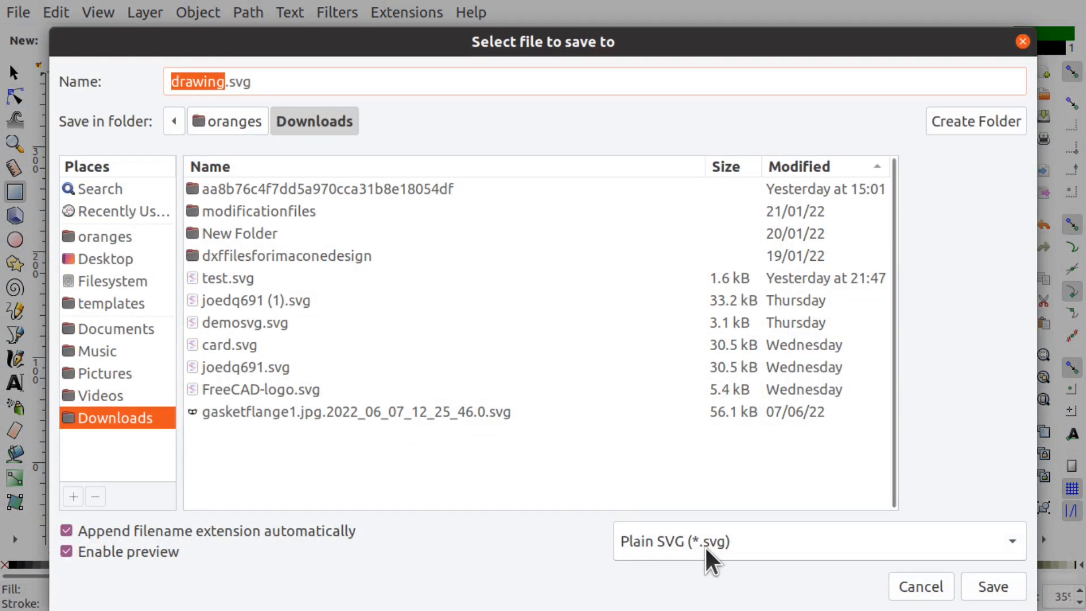
pyautogui.click(705, 546)
pyautogui.scroll(-5, 705, 546)
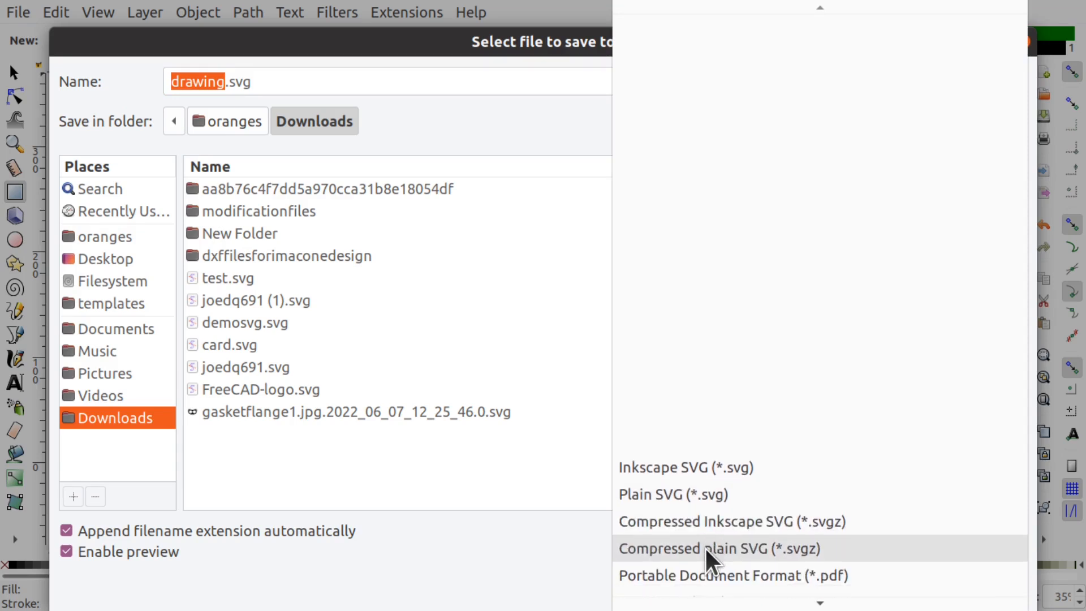
pyautogui.scroll(-3, 704, 546)
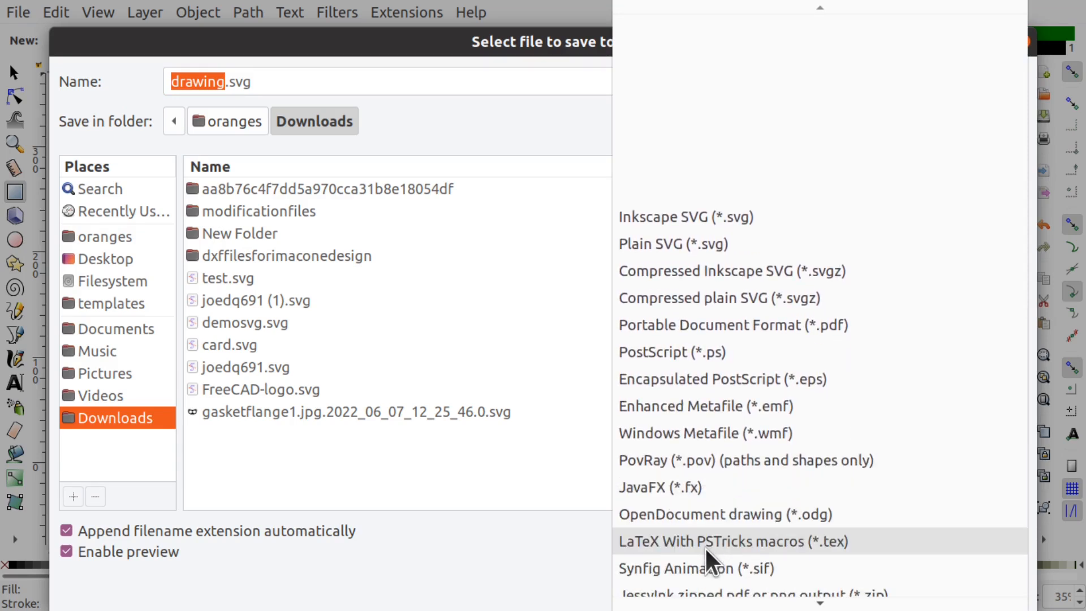
pyautogui.scroll(-4, 704, 546)
pyautogui.scroll(-3, 704, 547)
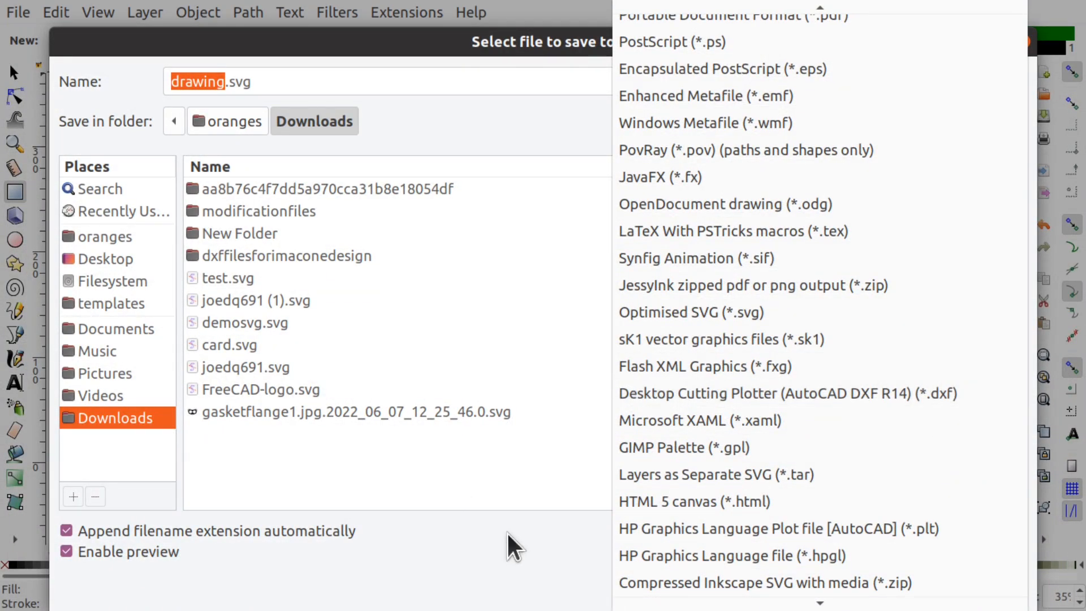
pyautogui.click(466, 543)
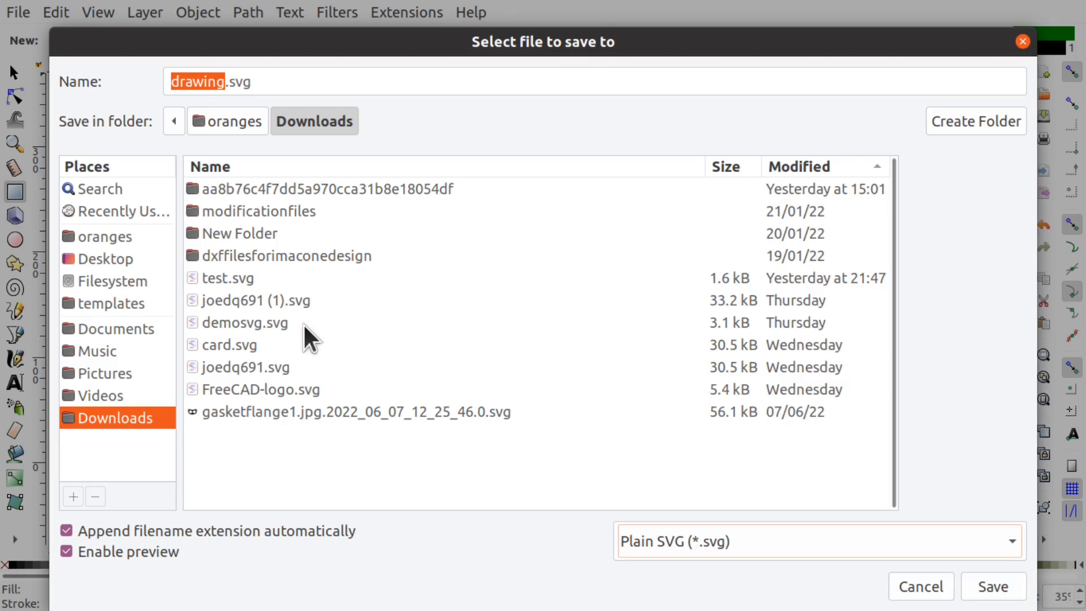
# - Save the drawing as Plain SVG over the existing test.svg in the Downloads folder
pyautogui.click(245, 283)
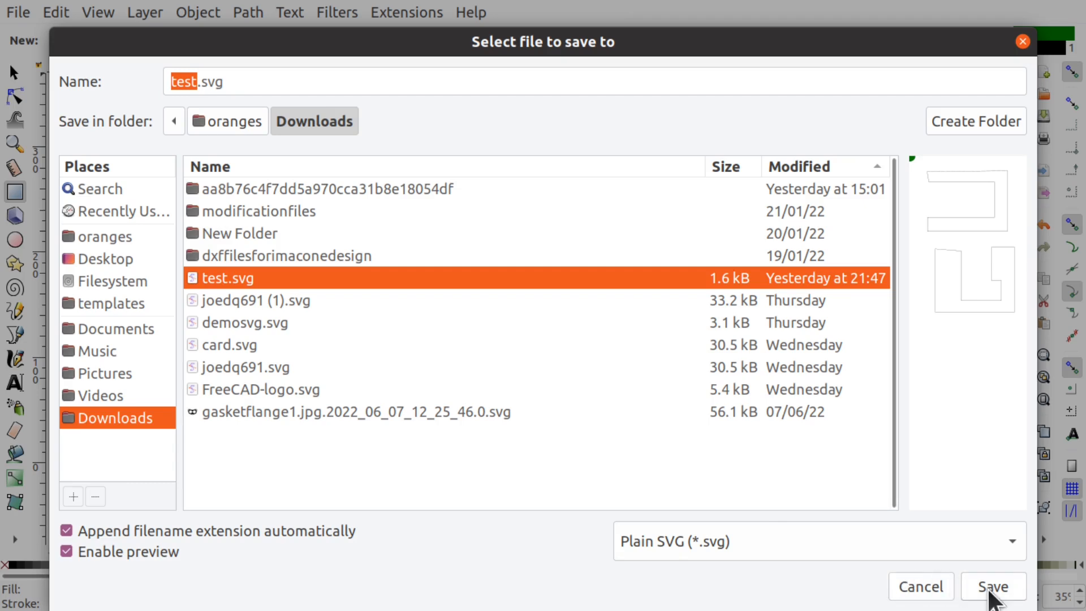
pyautogui.click(993, 589)
pyautogui.click(699, 377)
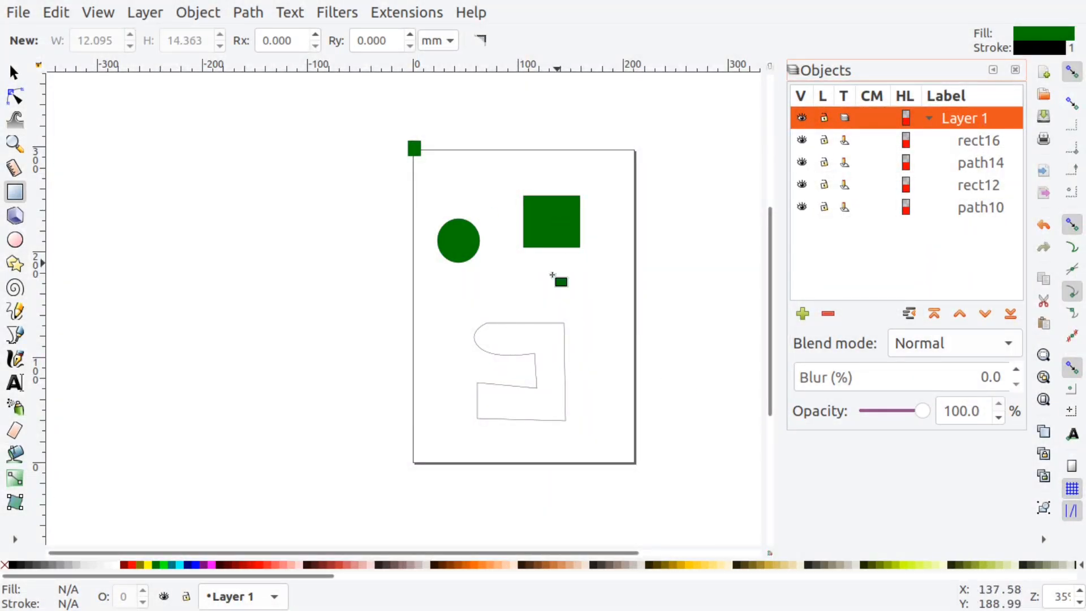
# - Quit Inkscape and create a new document in FreeCAD
pyautogui.click(10, 16)
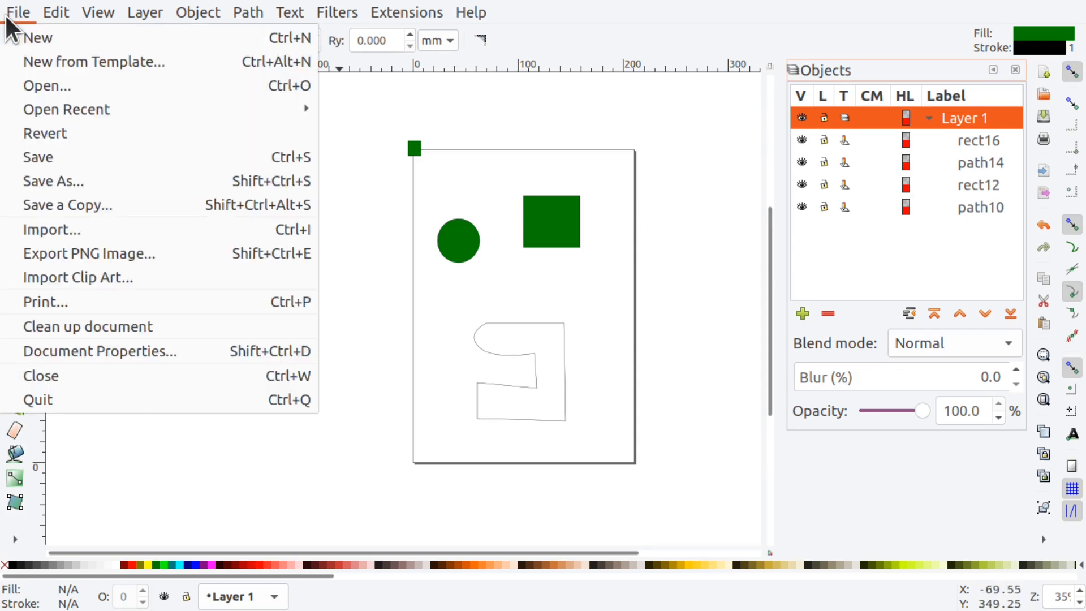
pyautogui.click(89, 398)
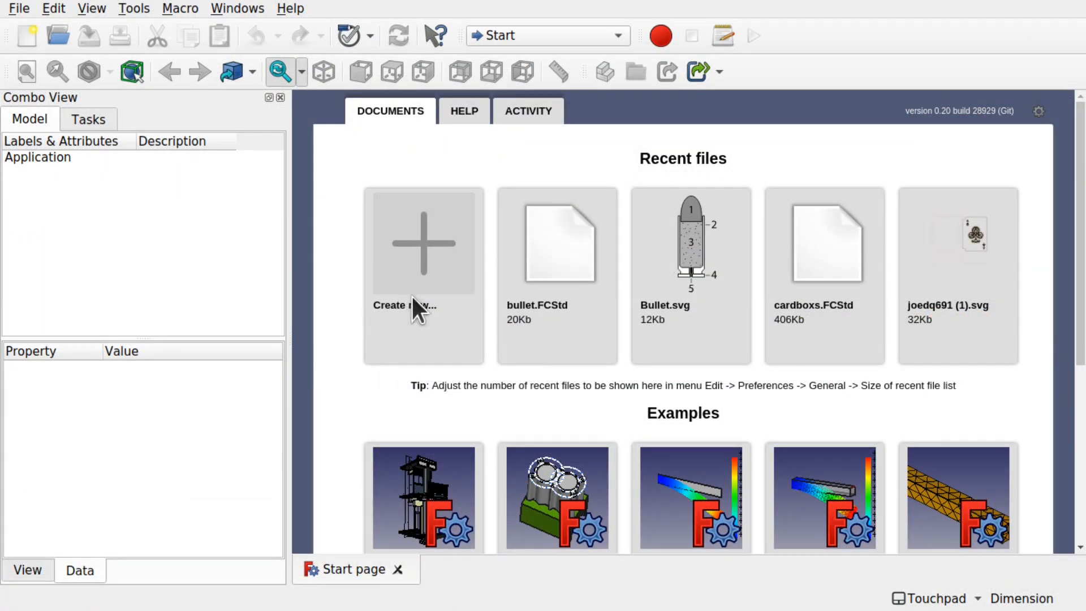
pyautogui.click(440, 294)
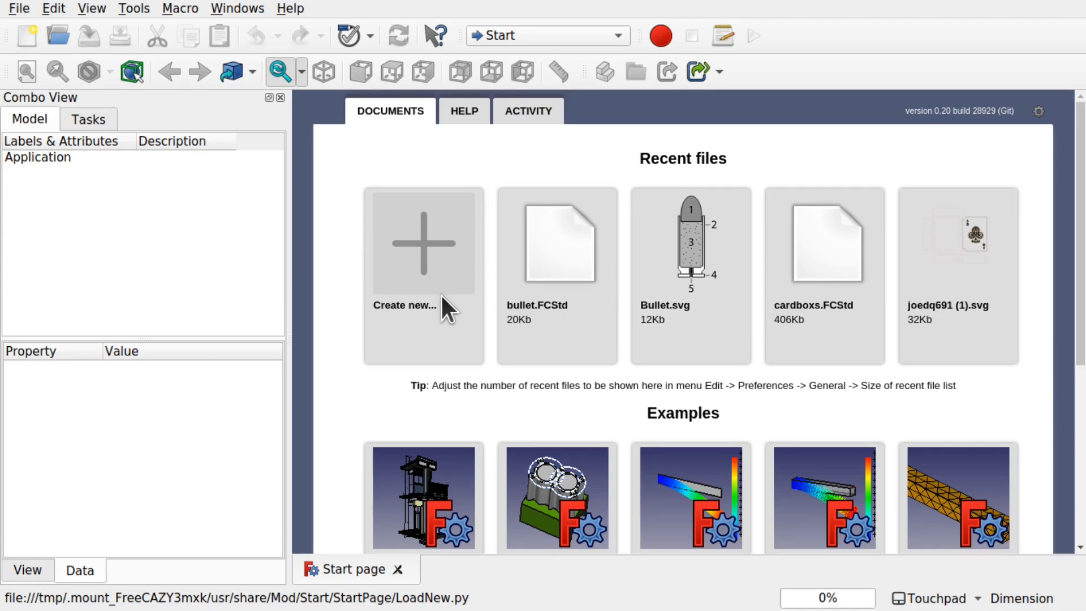
# - Import test.svg from the Downloads folder as SVG geometry, using 96 dpi
pyautogui.click(20, 12)
pyautogui.click(78, 226)
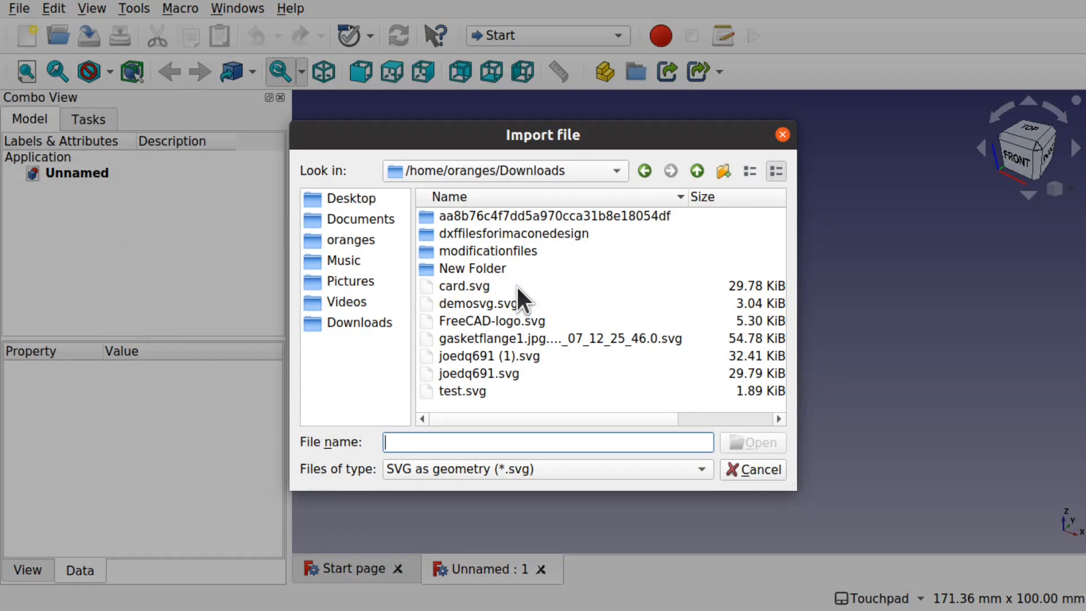
pyautogui.click(476, 389)
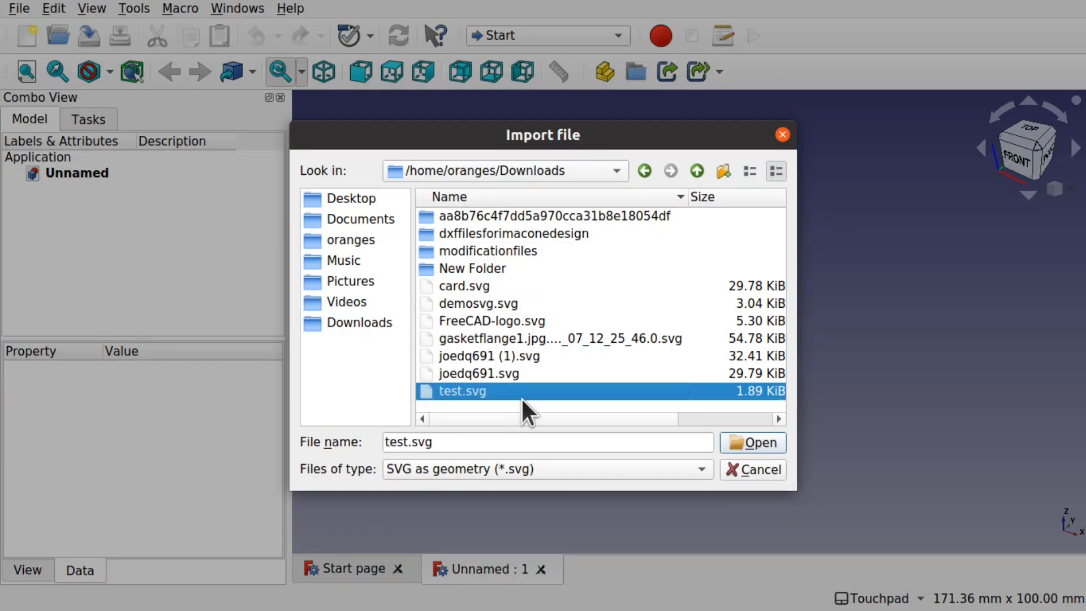
pyautogui.click(752, 441)
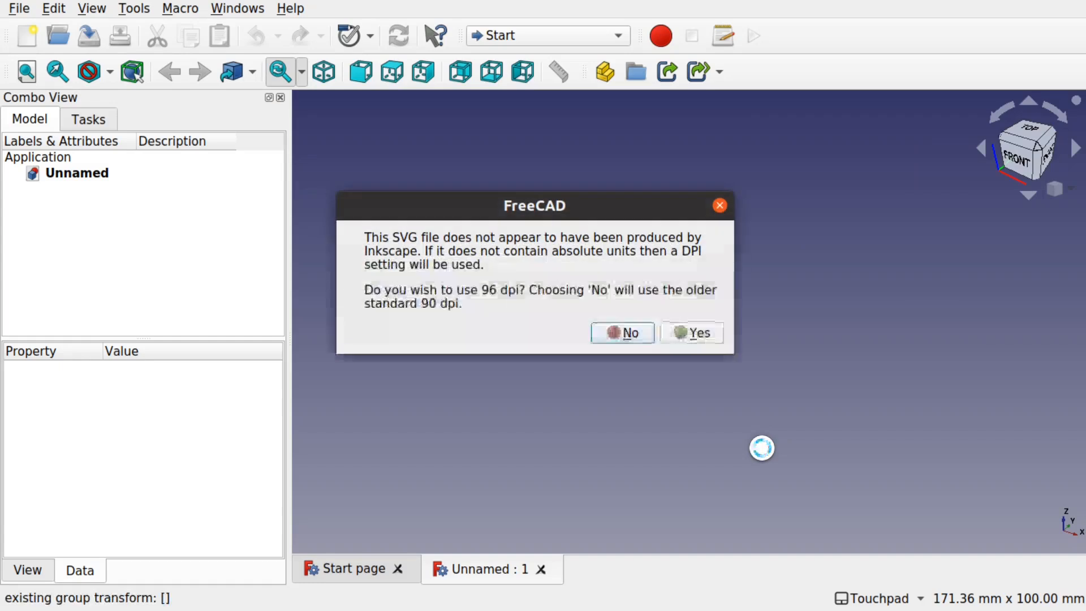
pyautogui.click(701, 334)
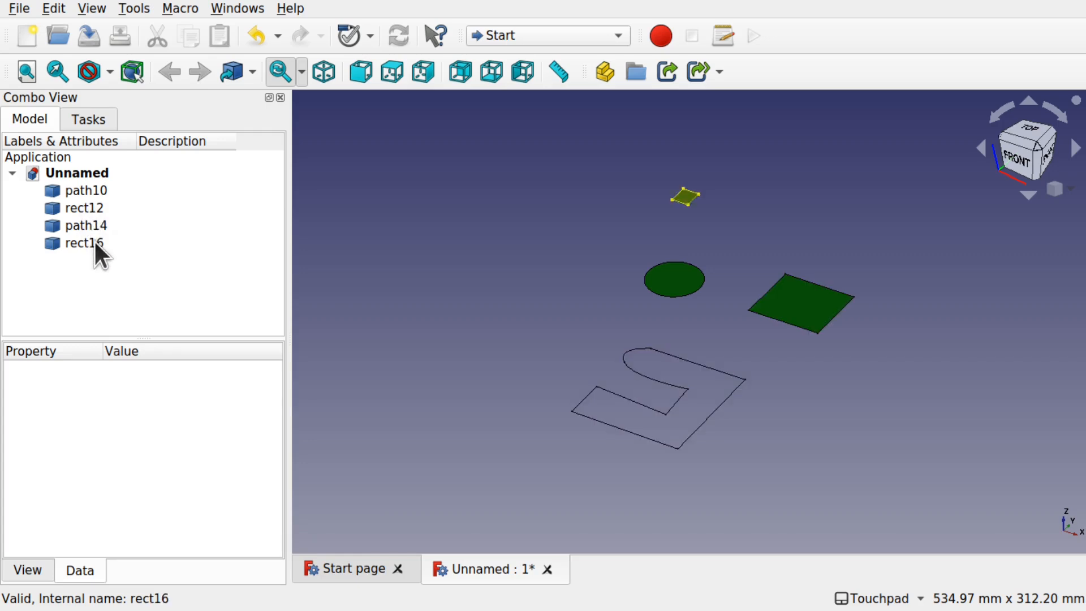
# - Switch to the Part workbench and select the larger rectangular face while inspecting the imported shapes from different angles
pyautogui.click(561, 36)
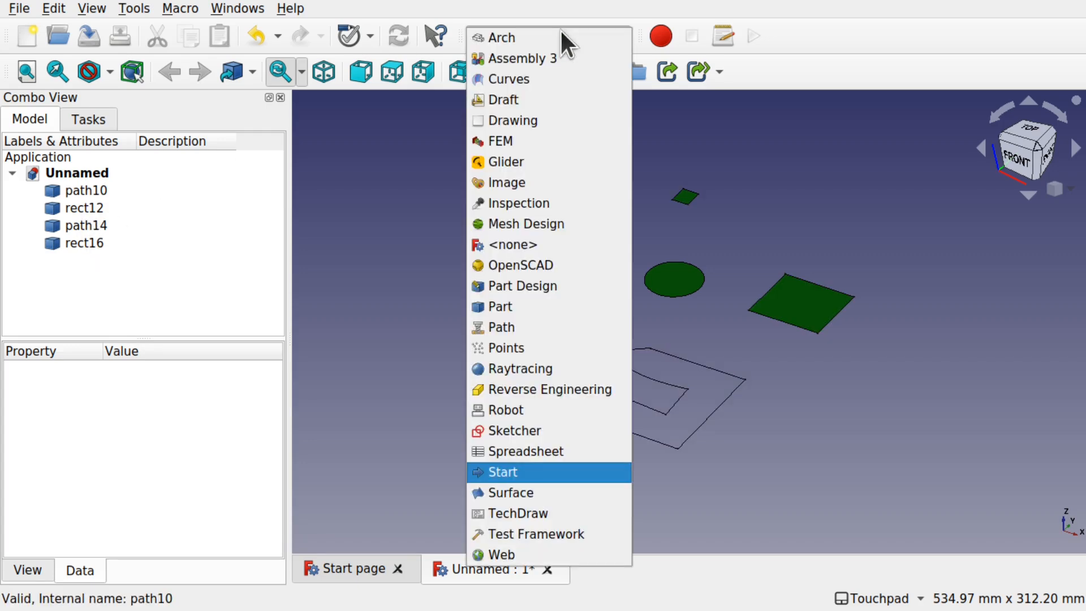
pyautogui.click(528, 309)
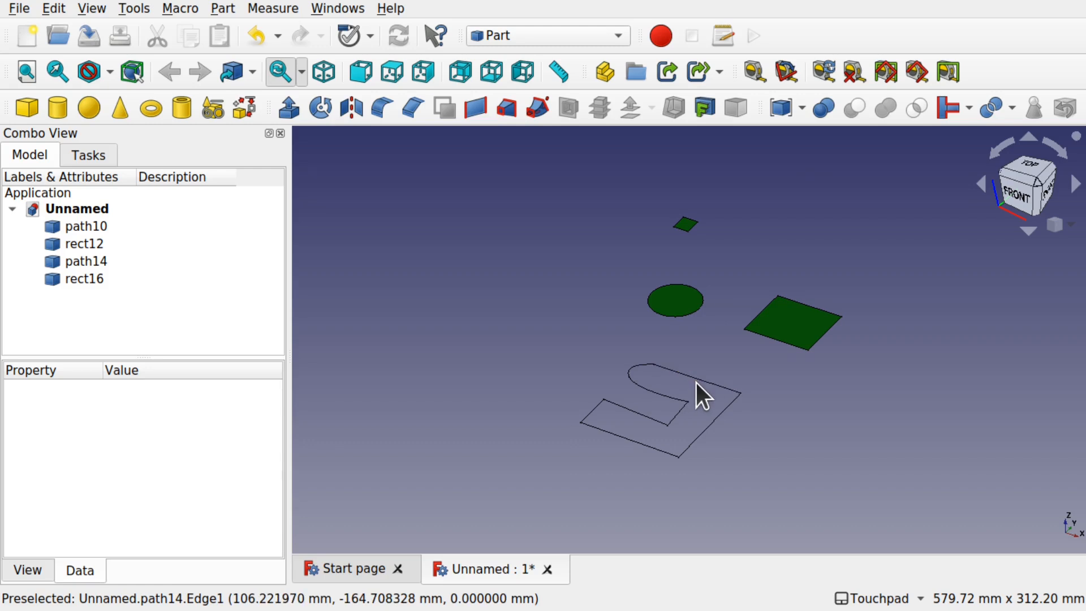
pyautogui.keyDown('alt'); pyautogui.moveTo(692, 441); pyautogui.dragTo(642, 446); pyautogui.keyUp('alt')
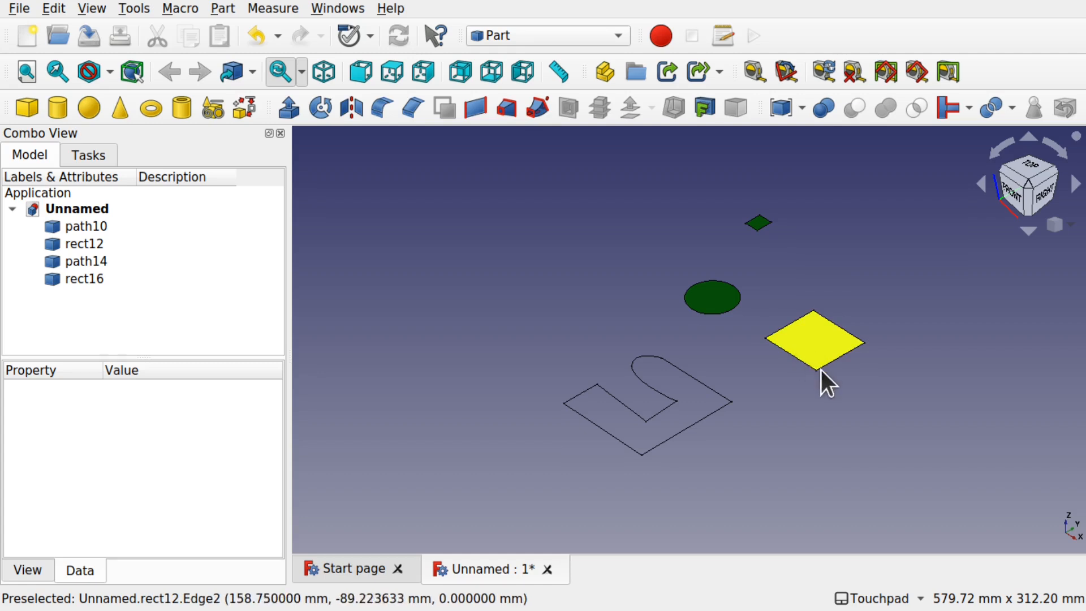
pyautogui.click(823, 344)
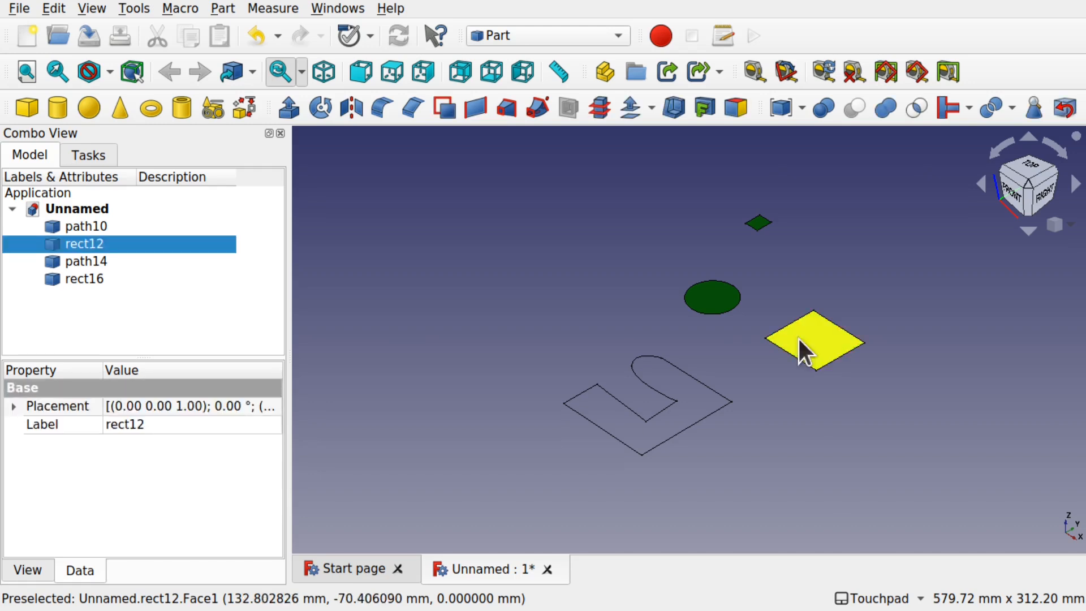
pyautogui.moveTo(764, 290)
pyautogui.keyDown('shift'); pyautogui.mouseDown()
pyautogui.moveTo(805, 304)
pyautogui.moveTo(775, 261)
pyautogui.mouseUp(); pyautogui.keyUp('shift')
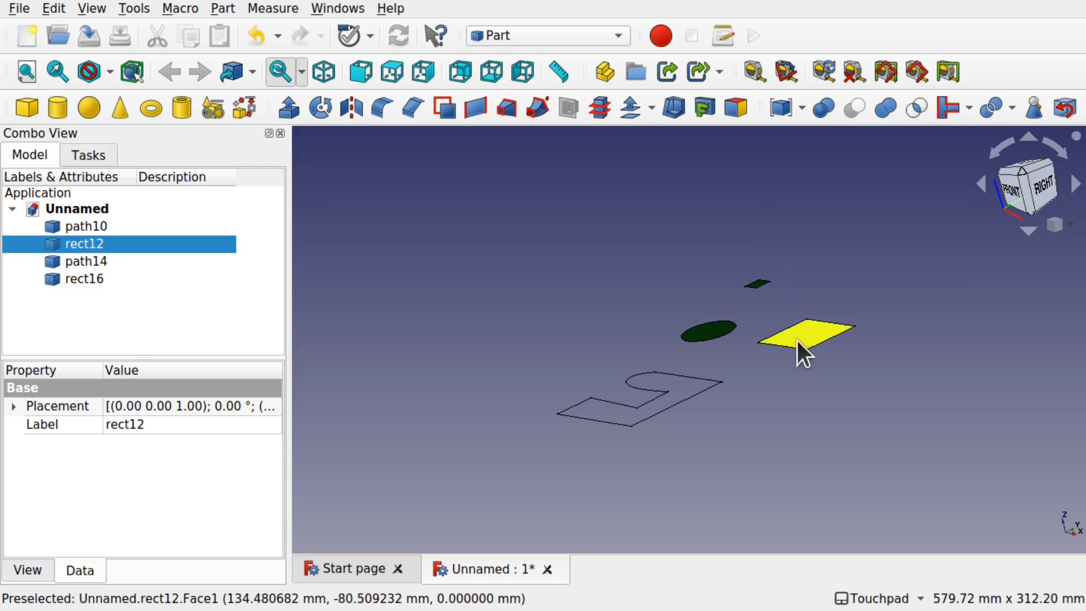
pyautogui.keyDown('alt'); pyautogui.moveTo(593, 357); pyautogui.dragTo(644, 396); pyautogui.keyUp('alt')
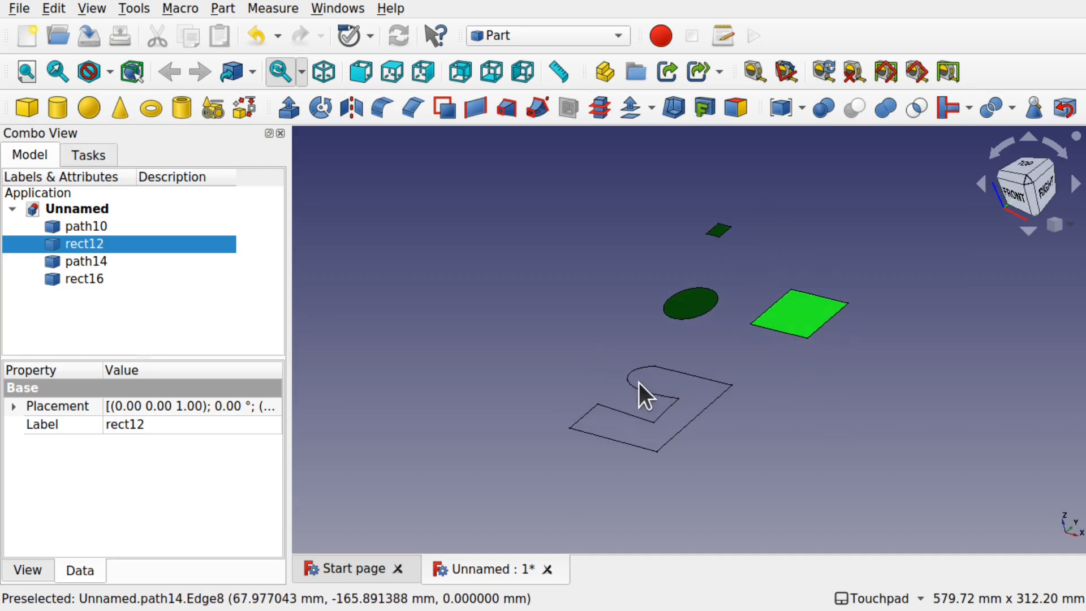
# - Extrude the open-notched path14 outline 50 mm along its normal as a solid
pyautogui.click(690, 418)
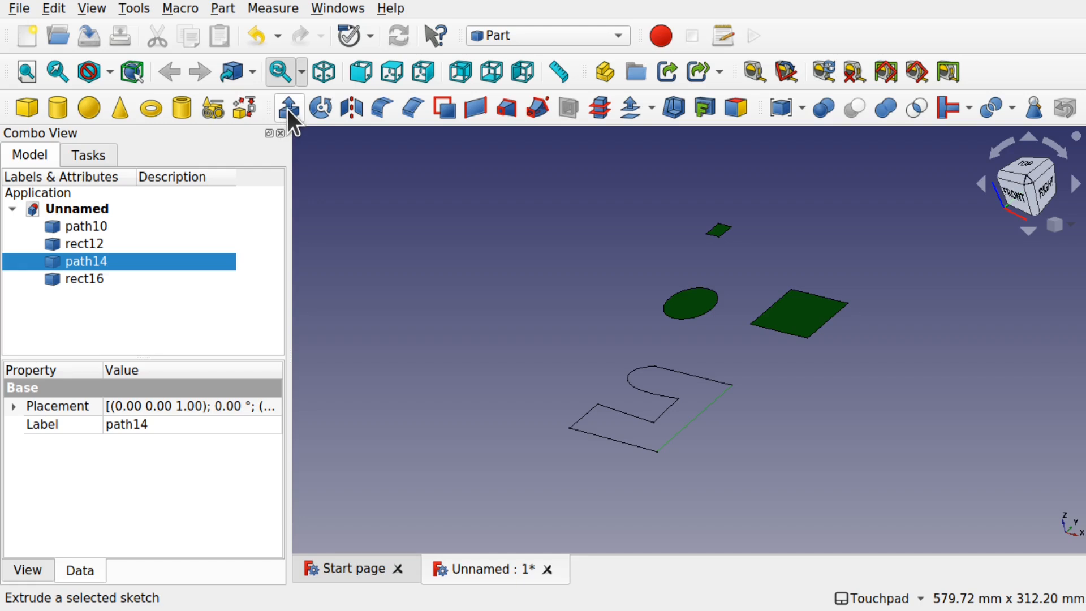
pyautogui.click(222, 8)
pyautogui.click(303, 396)
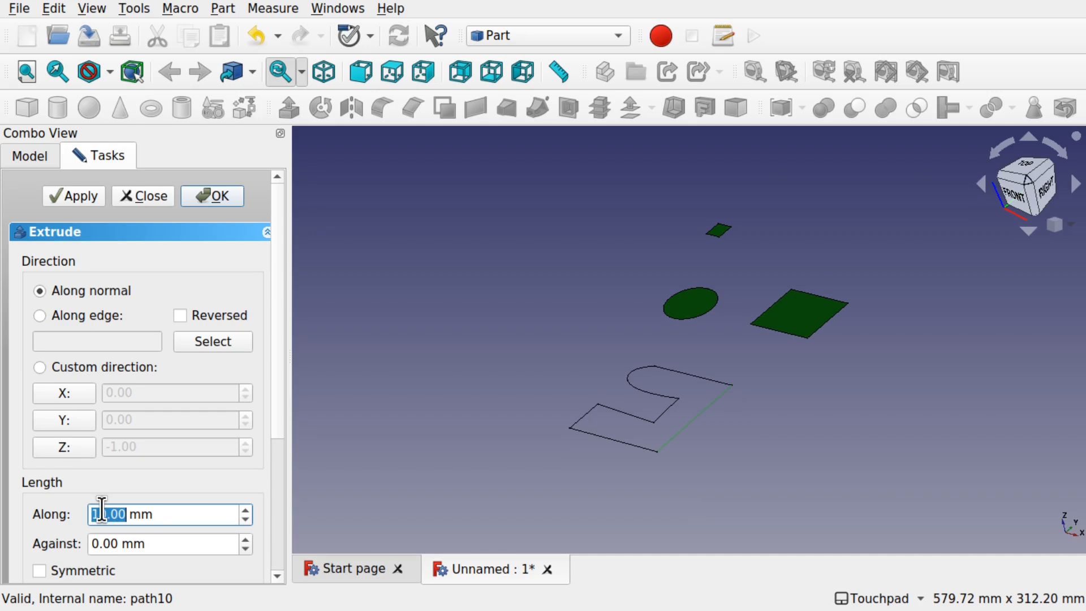
pyautogui.scroll(-5, 176, 463)
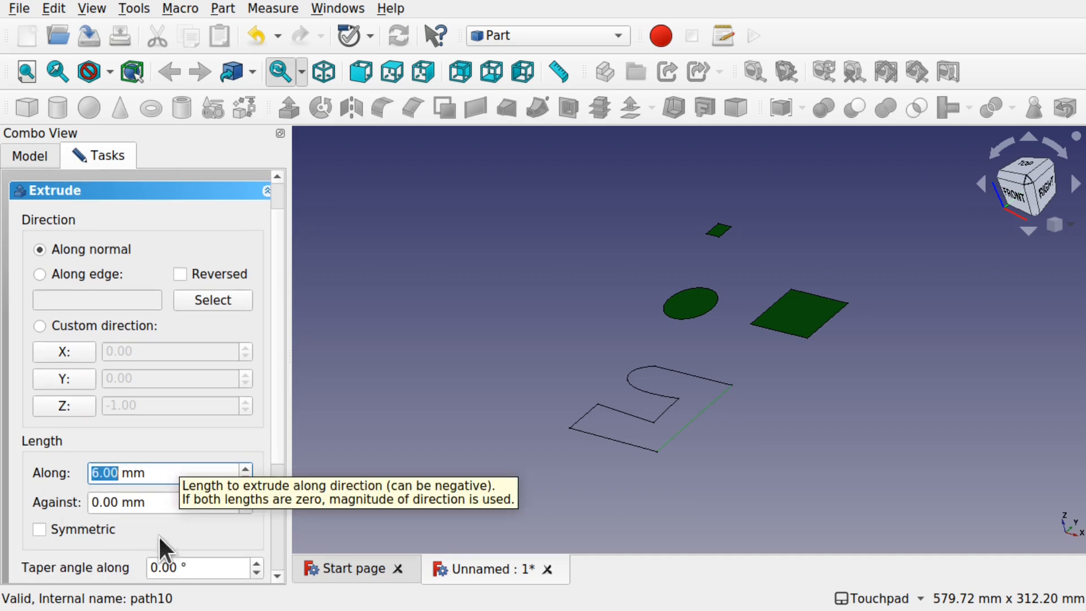
pyautogui.write('50')
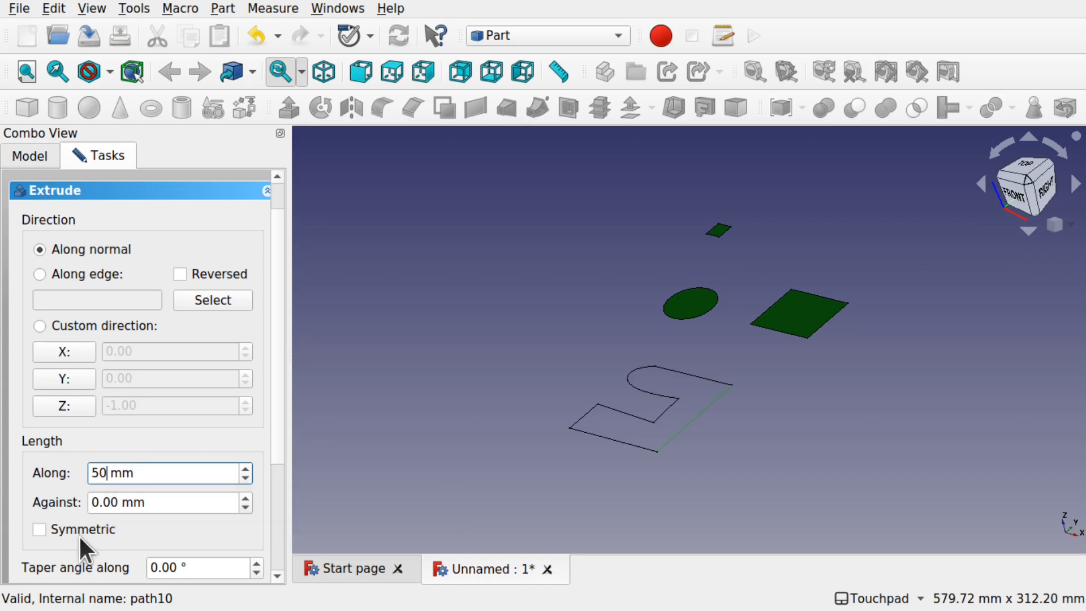
pyautogui.moveTo(281, 443); pyautogui.dragTo(287, 534)
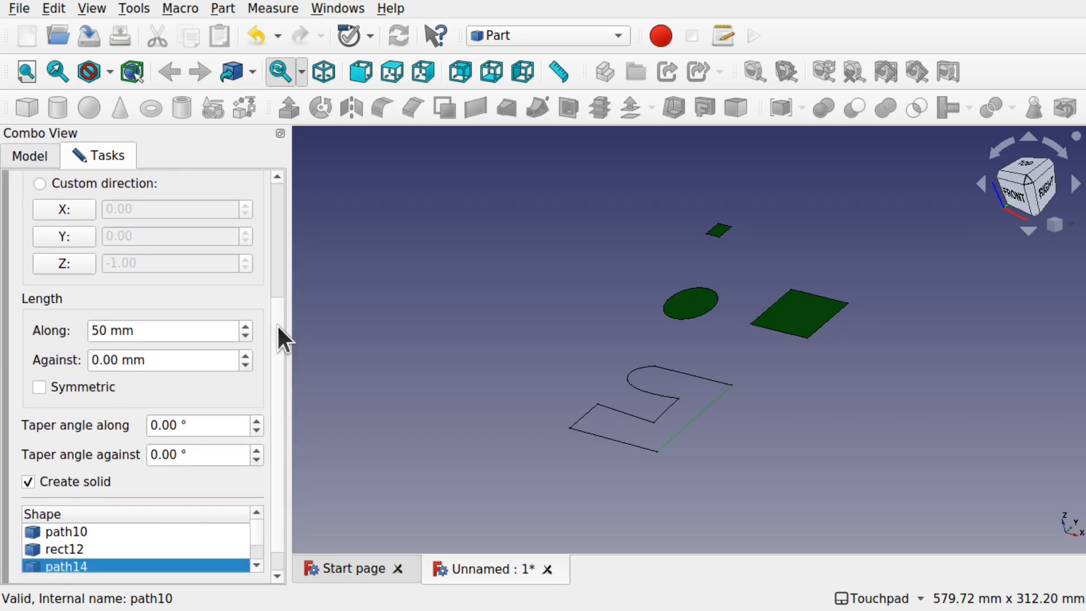
pyautogui.scroll(5, 278, 272)
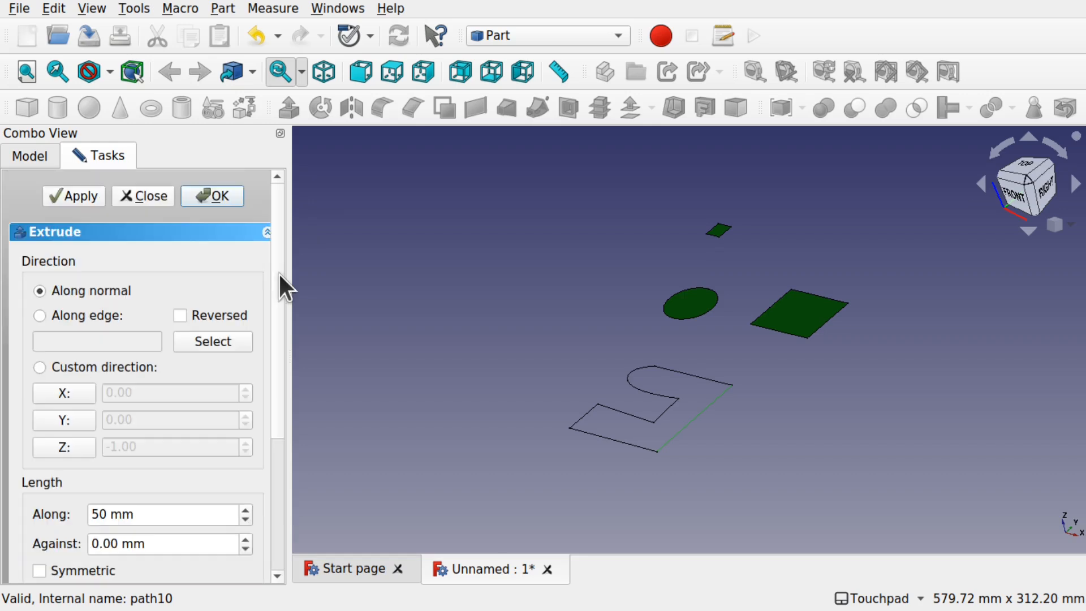
pyautogui.click(213, 193)
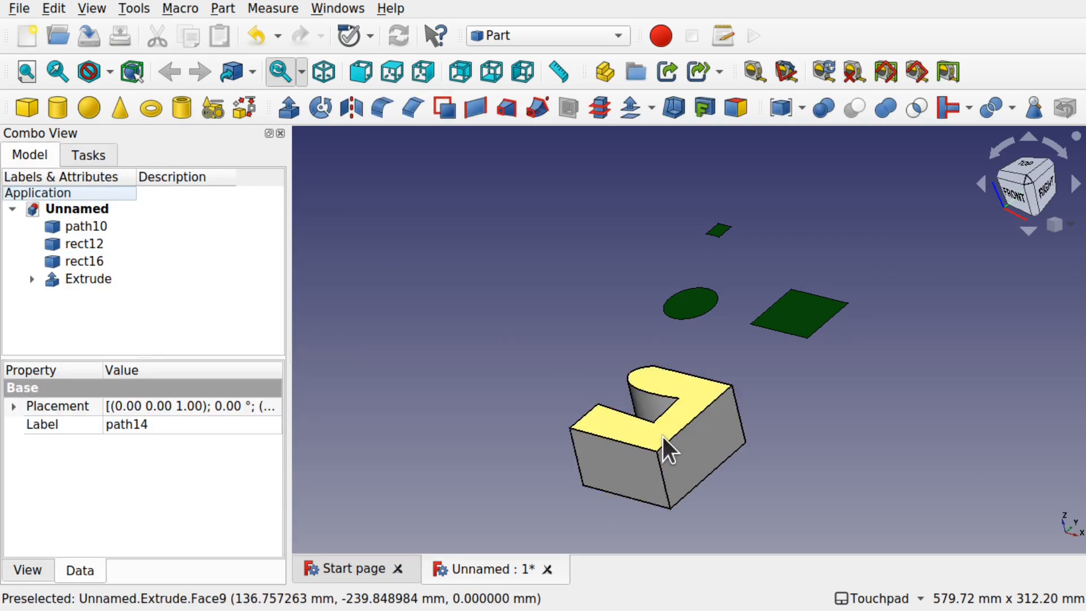
pyautogui.keyDown('alt'); pyautogui.moveTo(716, 443); pyautogui.dragTo(678, 415); pyautogui.keyUp('alt')
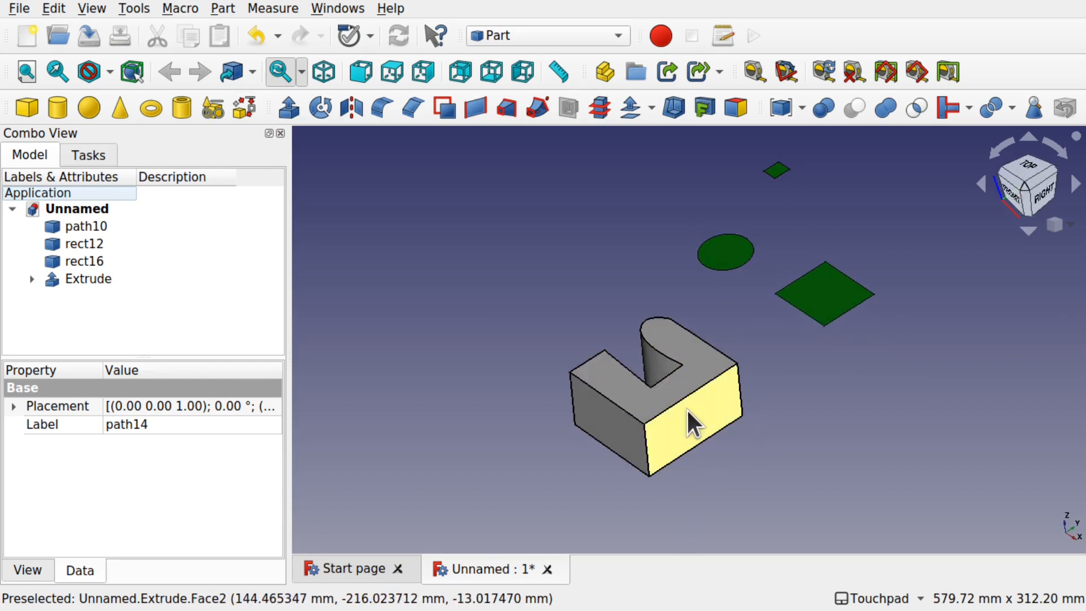
# - Set the forward length of the path14 extrusion to -50 mm and check its direction relative to the flat shapes
pyautogui.click(80, 279)
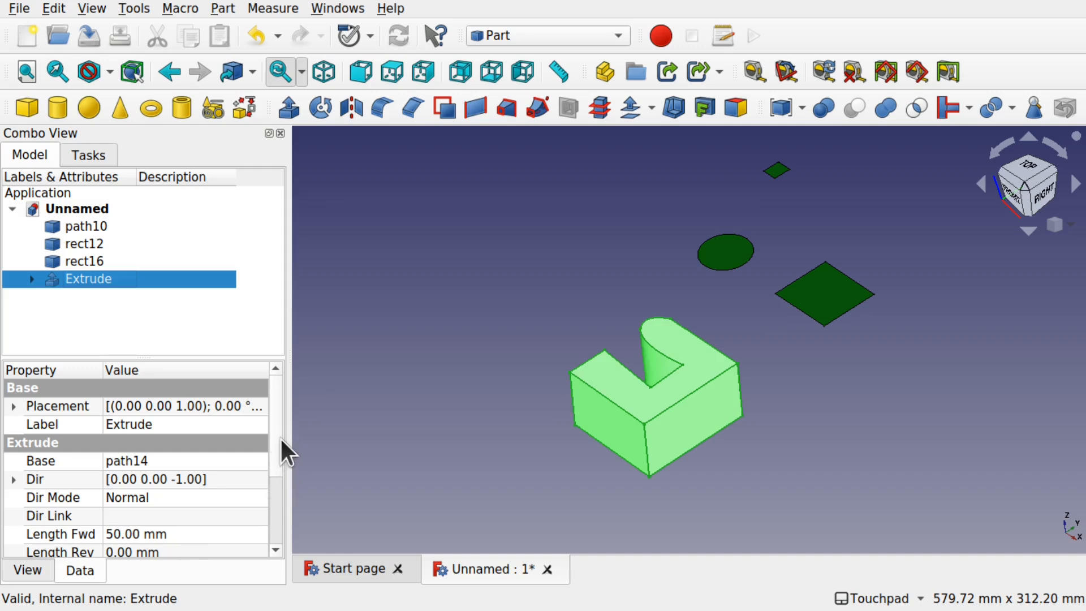
pyautogui.scroll(-1, 282, 458)
pyautogui.scroll(-2, 282, 464)
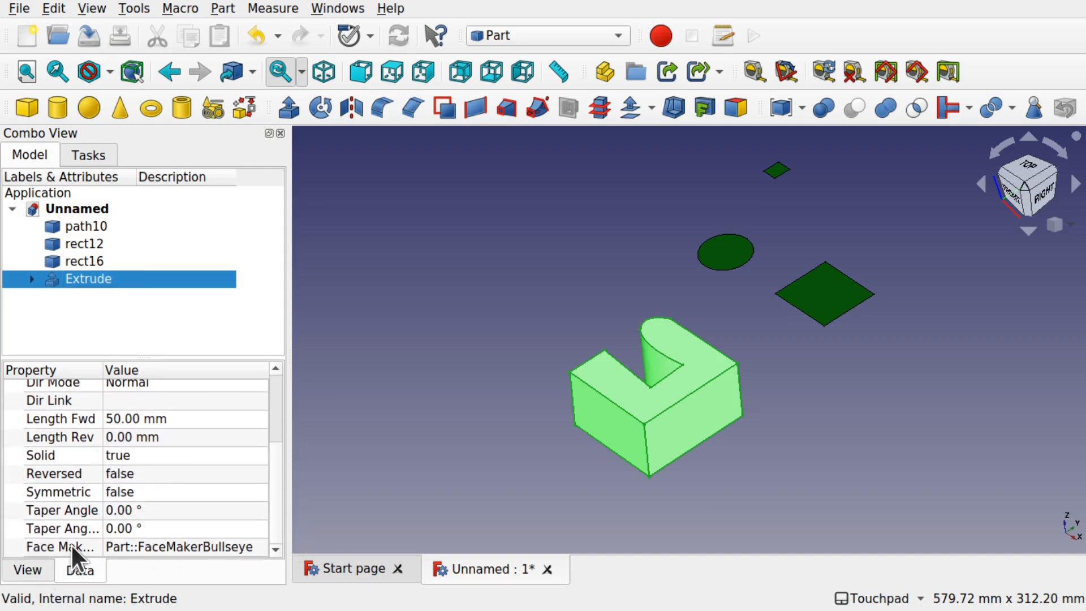
pyautogui.click(108, 419)
pyautogui.click(108, 419)
pyautogui.write('-')
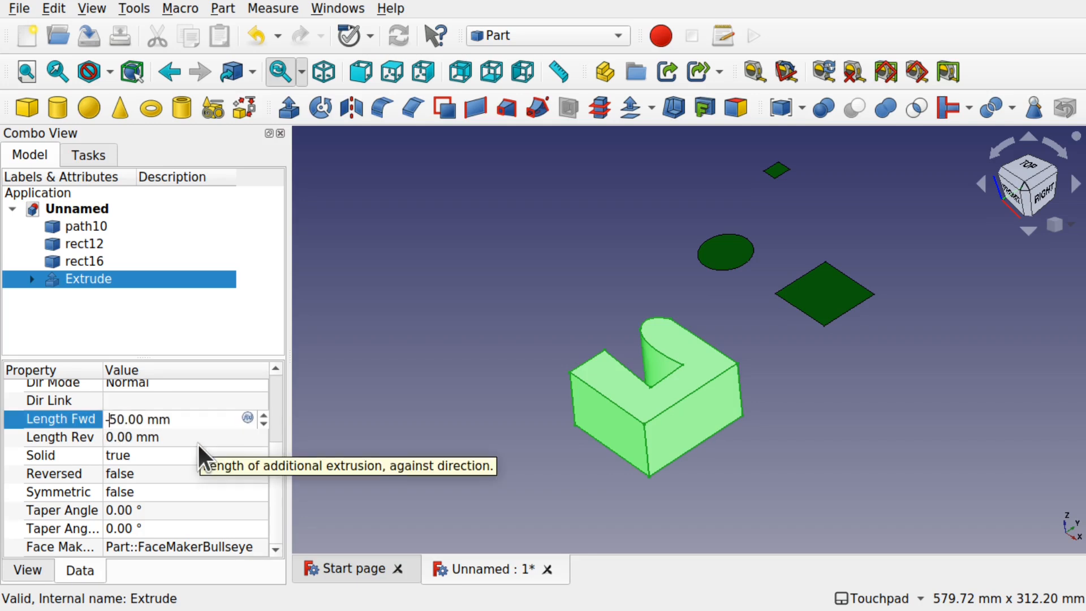
pyautogui.press('Return')
pyautogui.keyDown('alt'); pyautogui.moveTo(745, 424); pyautogui.dragTo(697, 404); pyautogui.keyUp('alt')
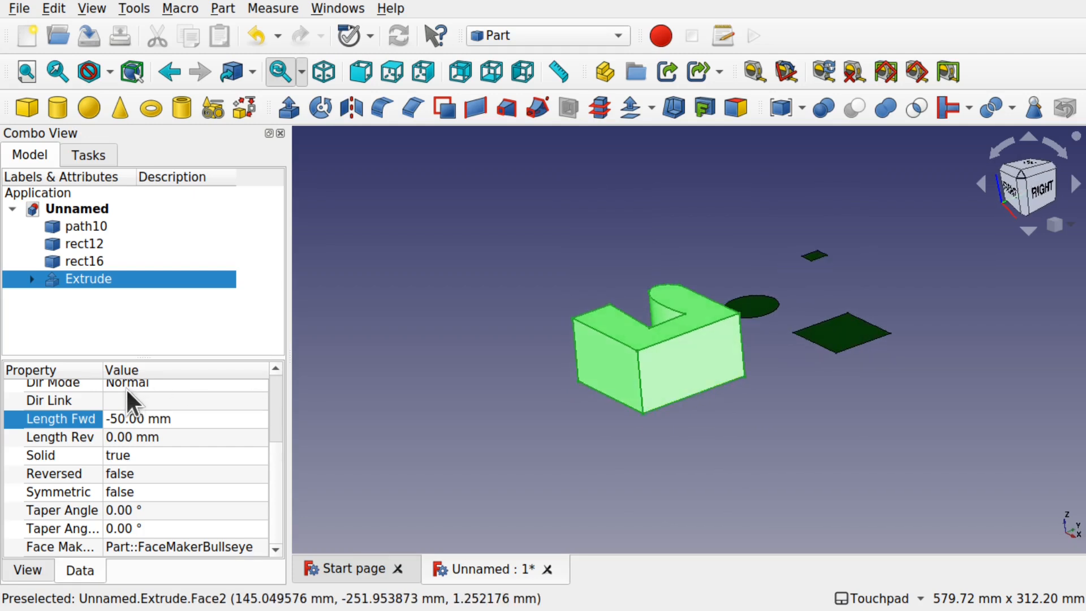
# - Set the extrusion's forward length back to positive 50 mm
pyautogui.click(110, 419)
pyautogui.click(108, 419)
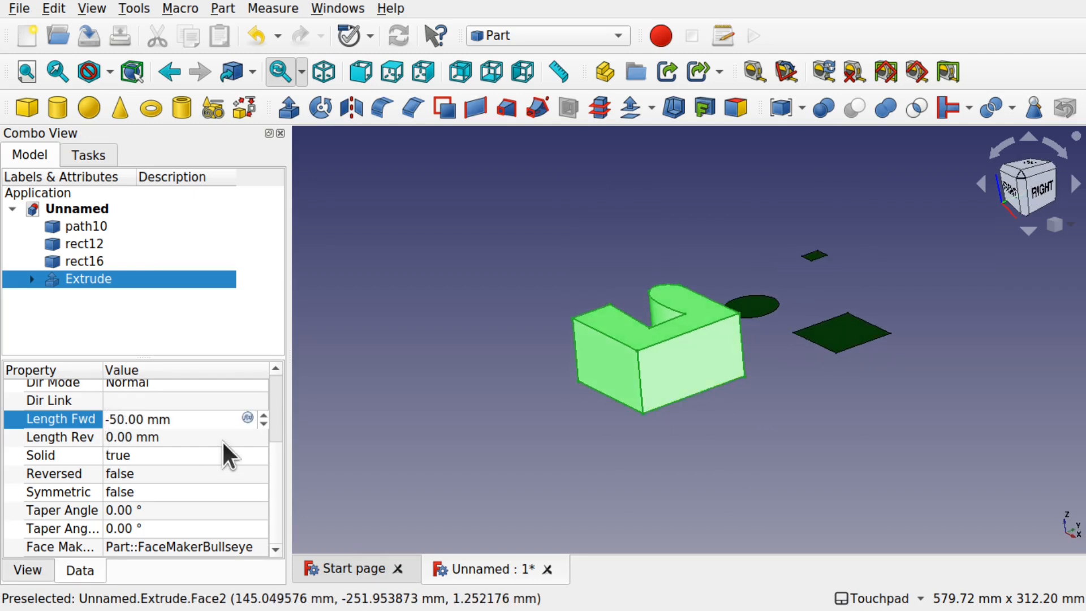
pyautogui.press('BackSpace')
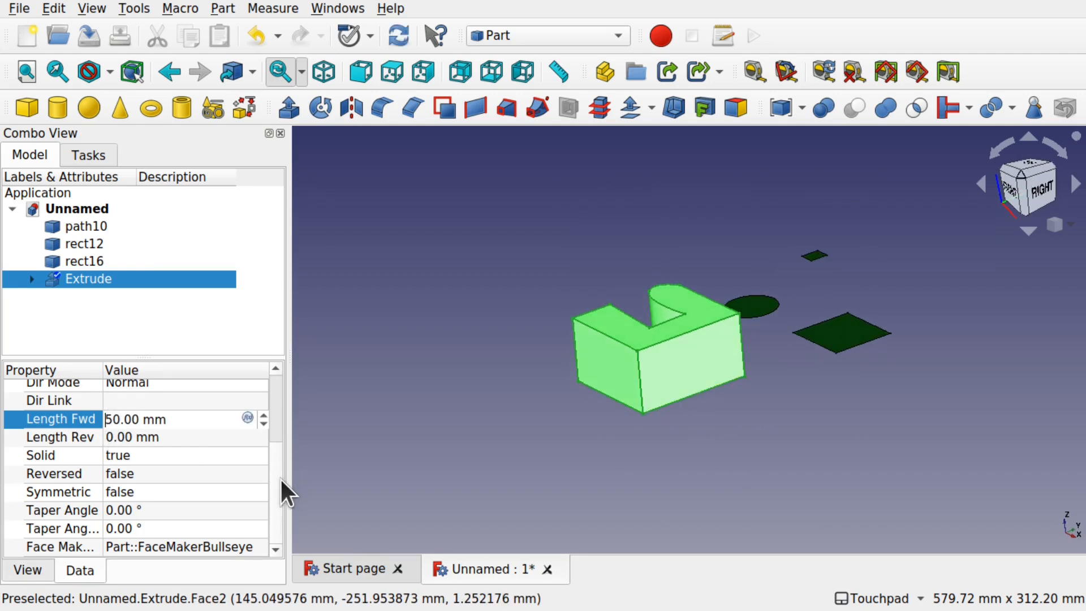
pyautogui.press('Return')
# - Switch the path14 extrusion's direction mode to Custom and set its Z direction component to 1
pyautogui.scroll(1, 280, 463)
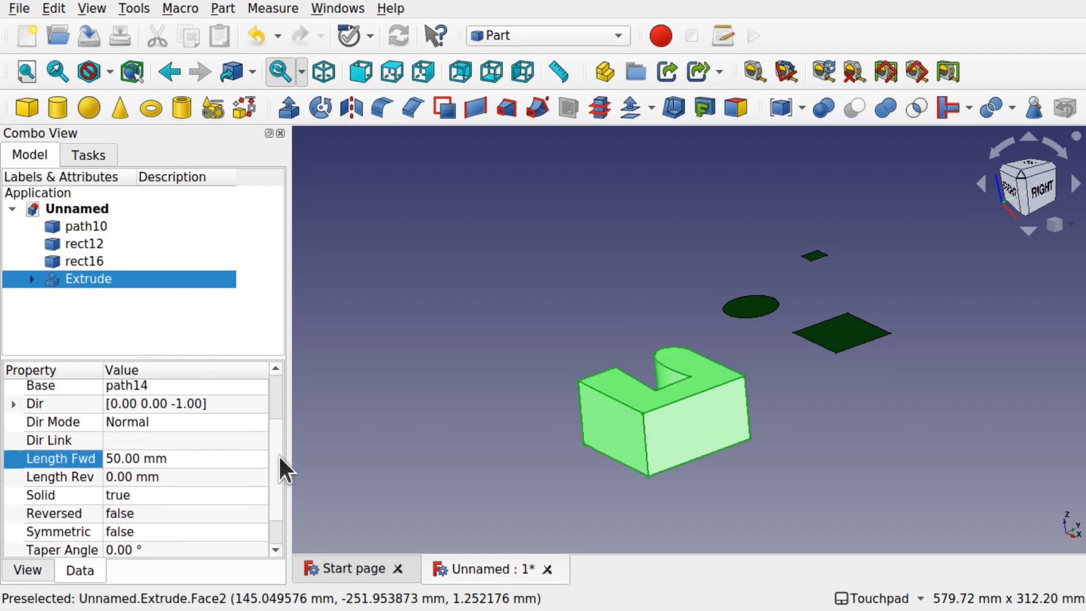
pyautogui.click(164, 422)
pyautogui.click(171, 419)
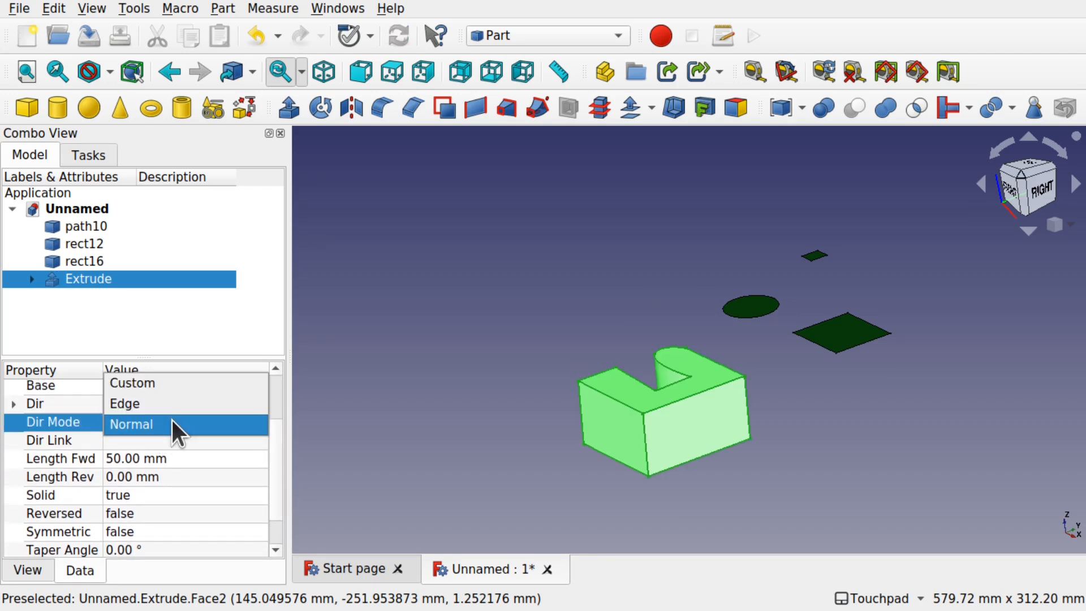
pyautogui.click(153, 389)
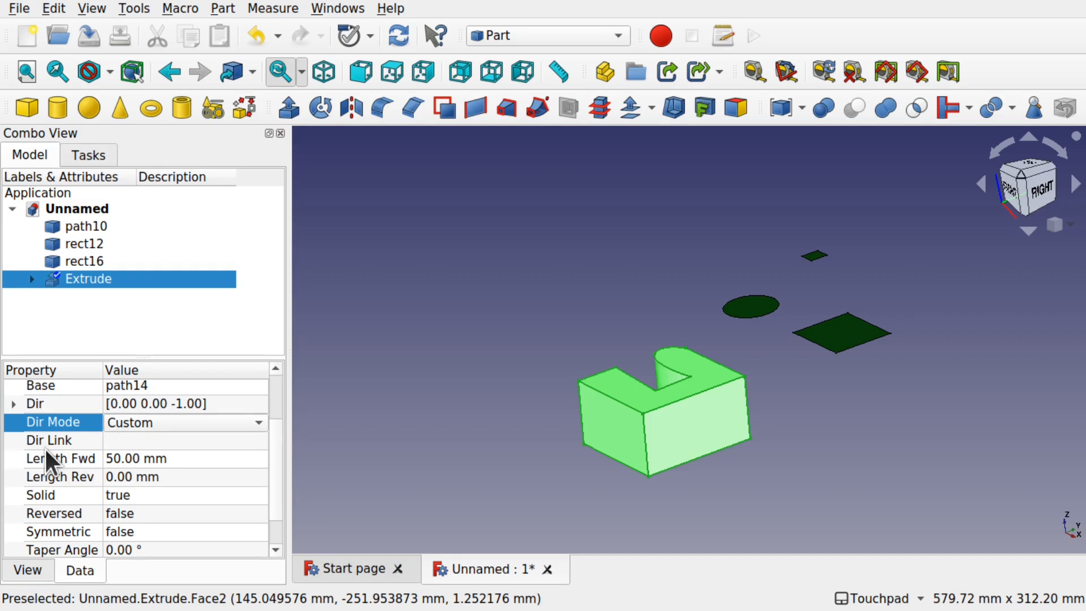
pyautogui.click(45, 408)
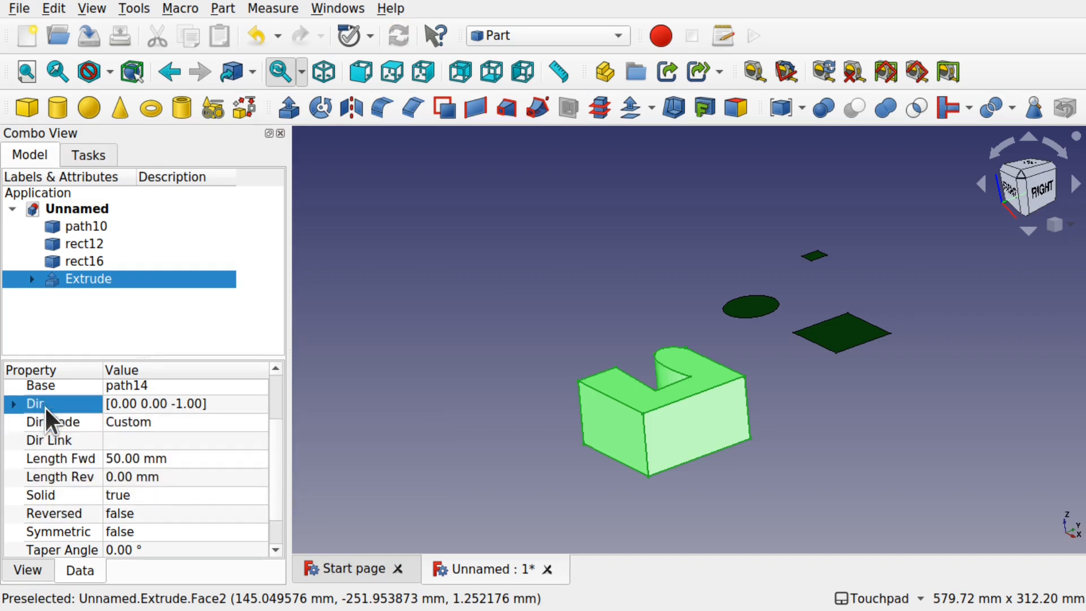
pyautogui.click(14, 403)
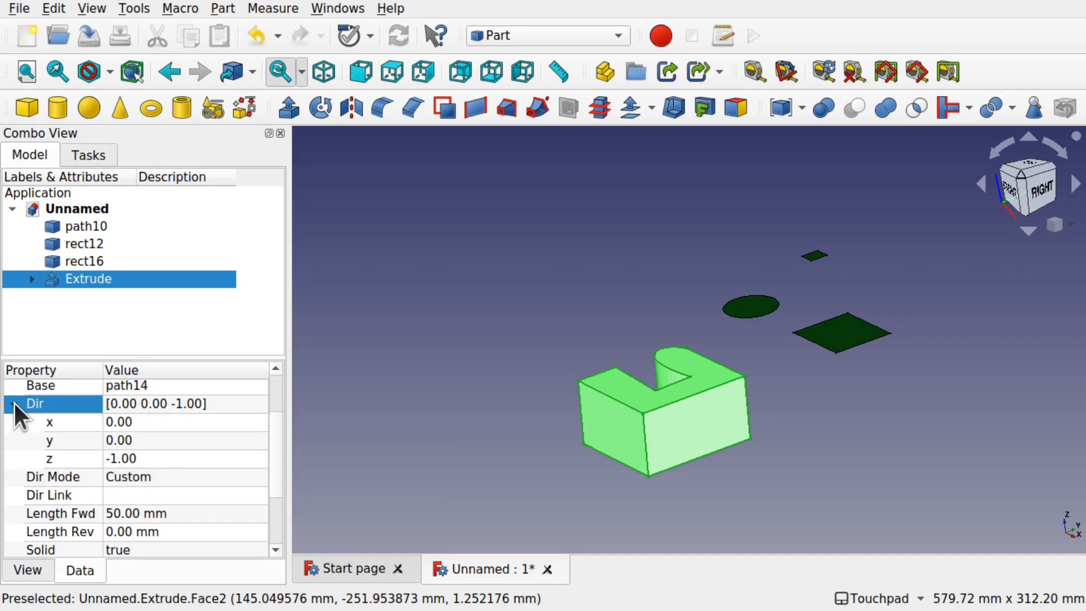
pyautogui.click(109, 459)
pyautogui.press('BackSpace')
pyautogui.press('Return')
pyautogui.moveTo(616, 394)
pyautogui.keyDown('alt'); pyautogui.mouseDown()
pyautogui.moveTo(819, 357)
pyautogui.moveTo(595, 397)
pyautogui.mouseUp(); pyautogui.keyUp('alt')
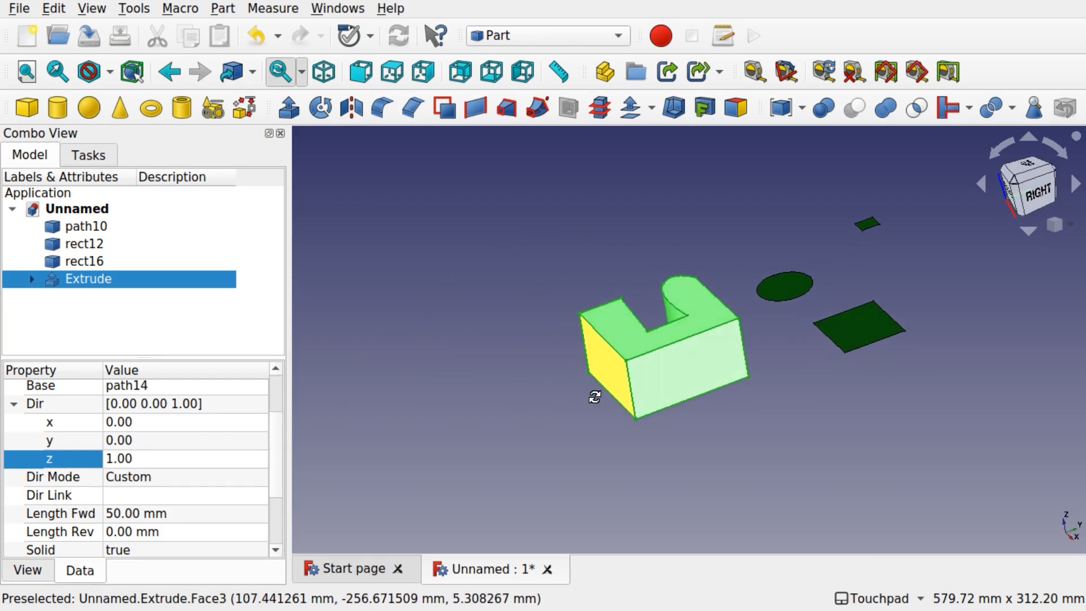
# - Try to extrude the larger rectangle rect12 by 10 mm along its normal
pyautogui.keyDown('shift'); pyautogui.moveTo(795, 358); pyautogui.dragTo(582, 424); pyautogui.keyUp('shift')
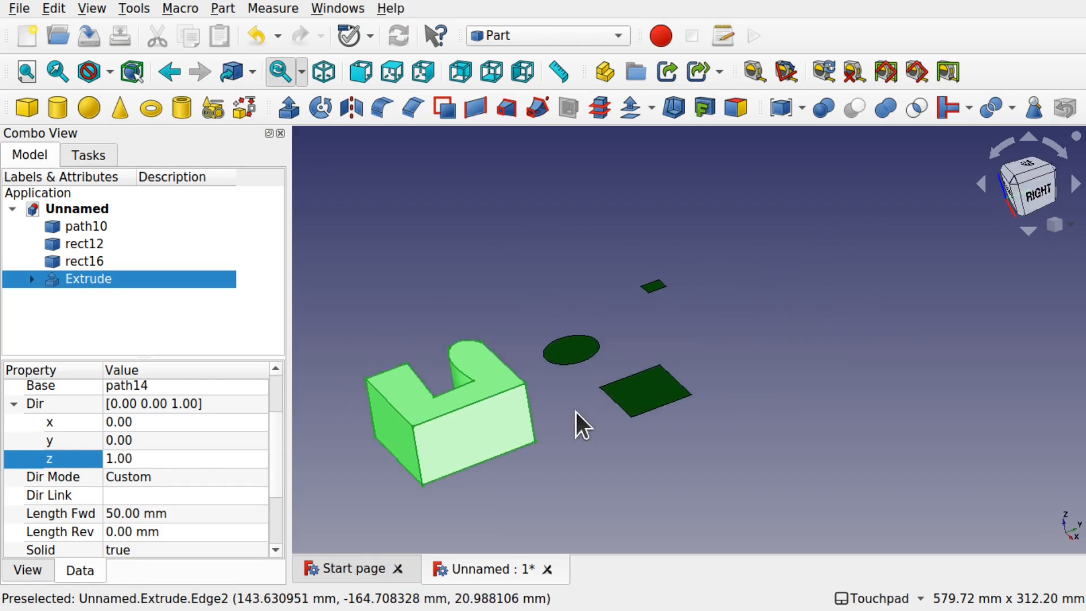
pyautogui.click(649, 403)
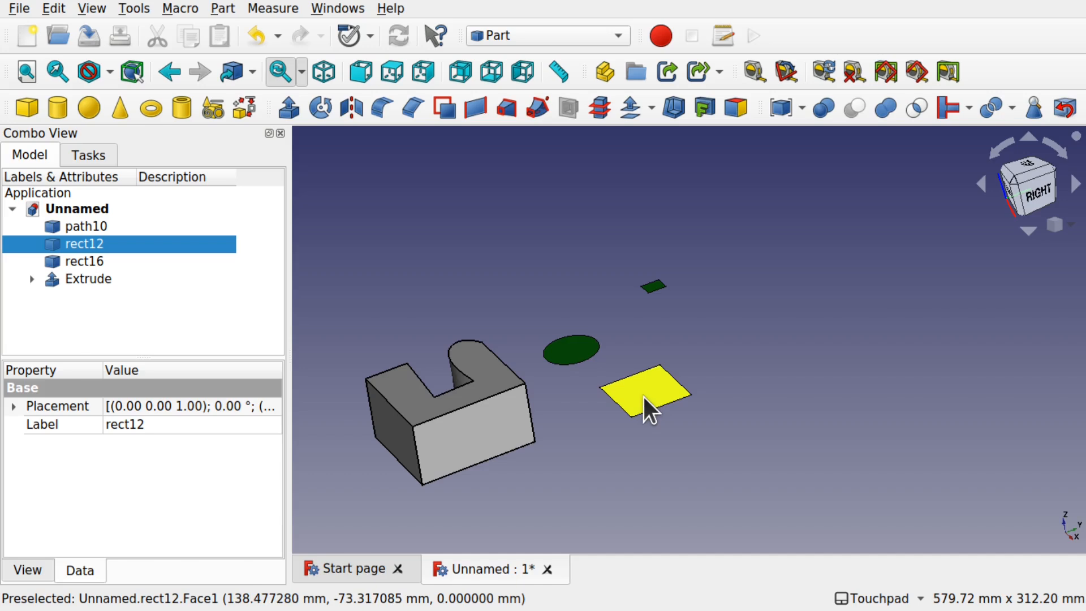
pyautogui.click(292, 115)
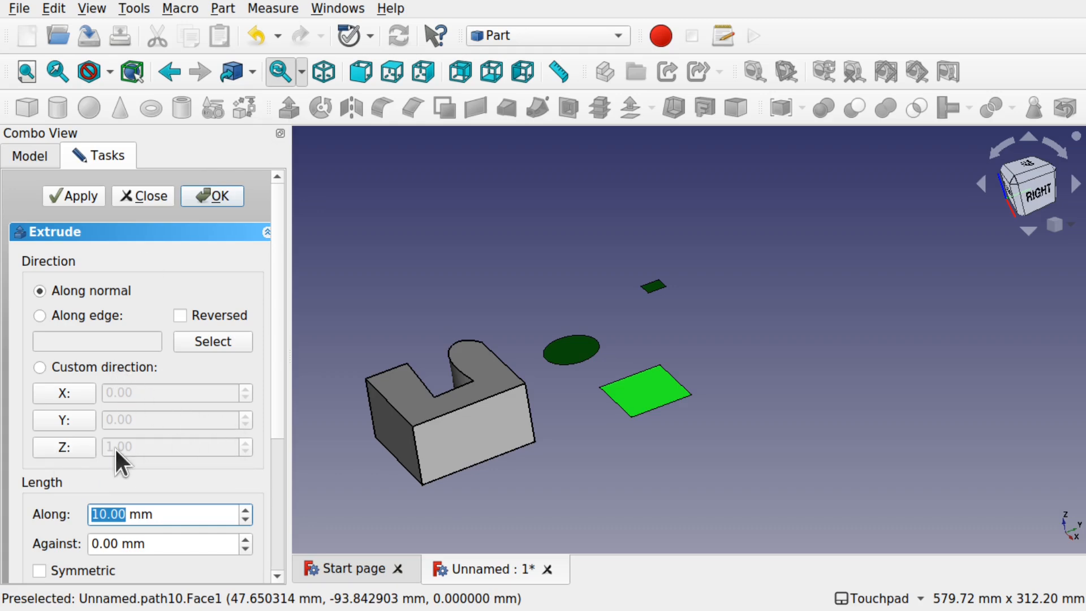
pyautogui.click(223, 194)
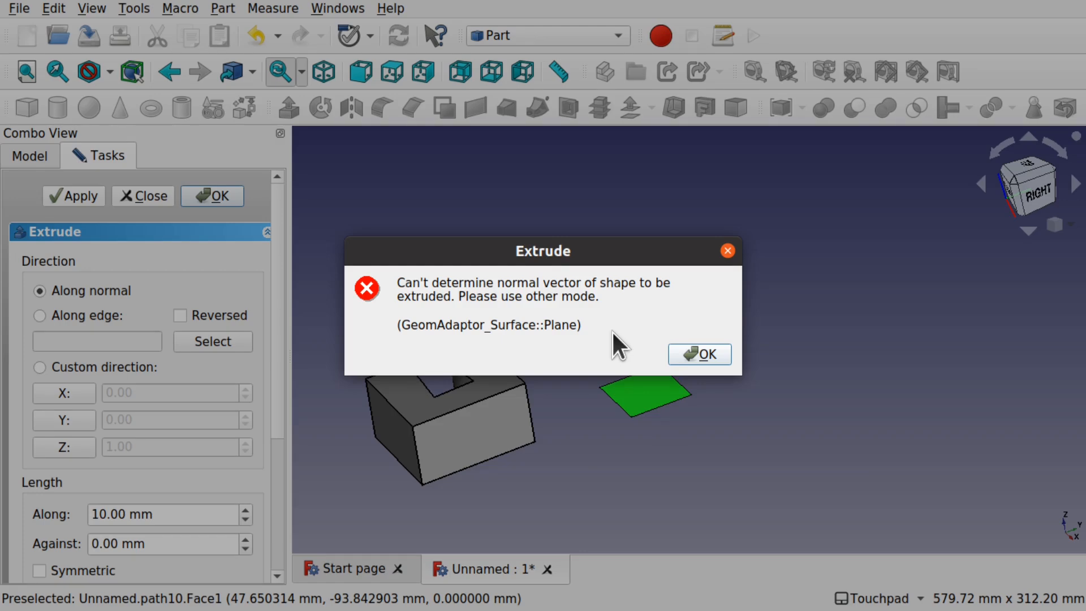
pyautogui.click(699, 354)
# - Extrude rect12 by 10 mm using a custom direction of X 0, Y 0, Z 1
pyautogui.click(38, 367)
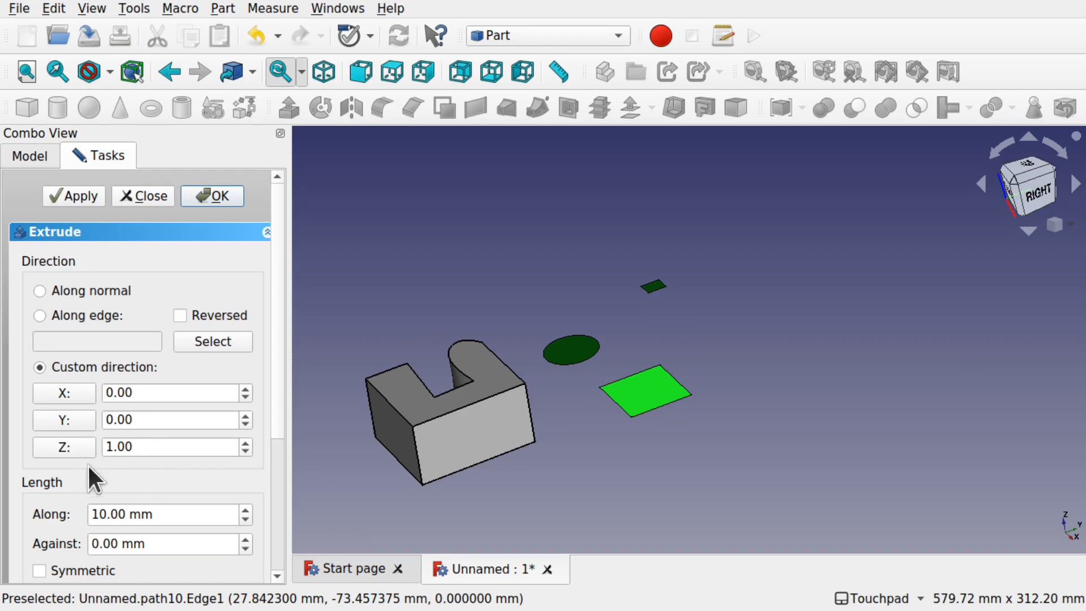
pyautogui.click(39, 447)
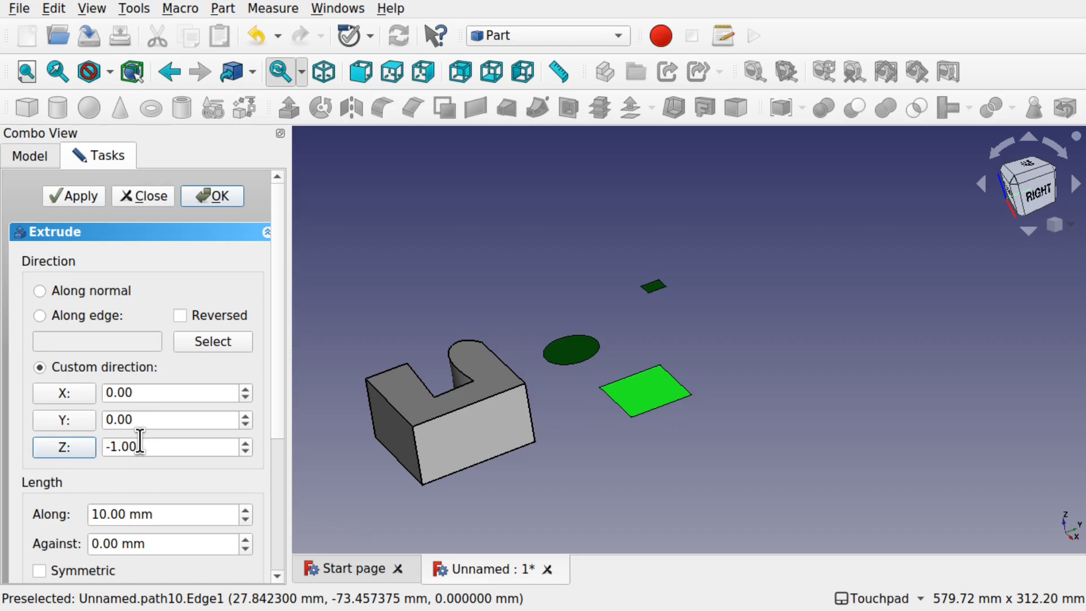
pyautogui.click(82, 449)
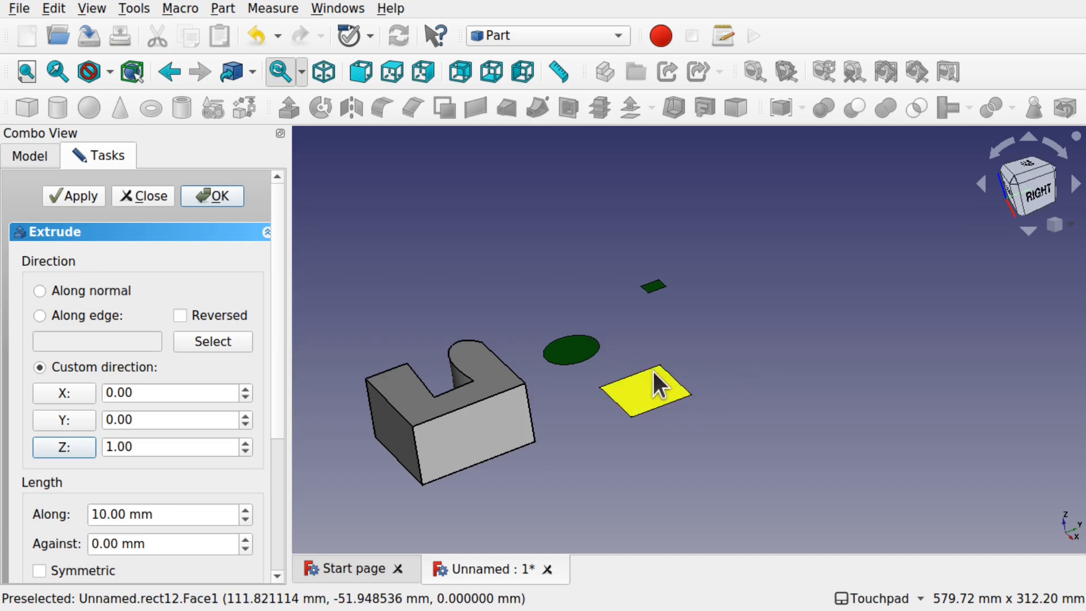
pyautogui.click(209, 195)
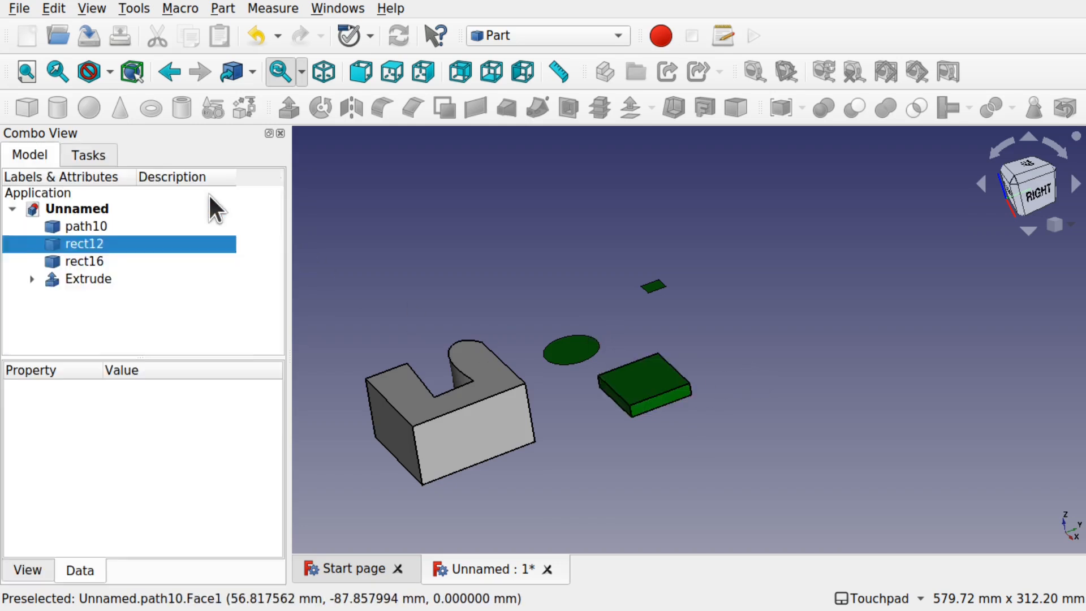
pyautogui.keyDown('alt'); pyautogui.moveTo(634, 418); pyautogui.dragTo(611, 429, button='middle'); pyautogui.keyUp('alt')
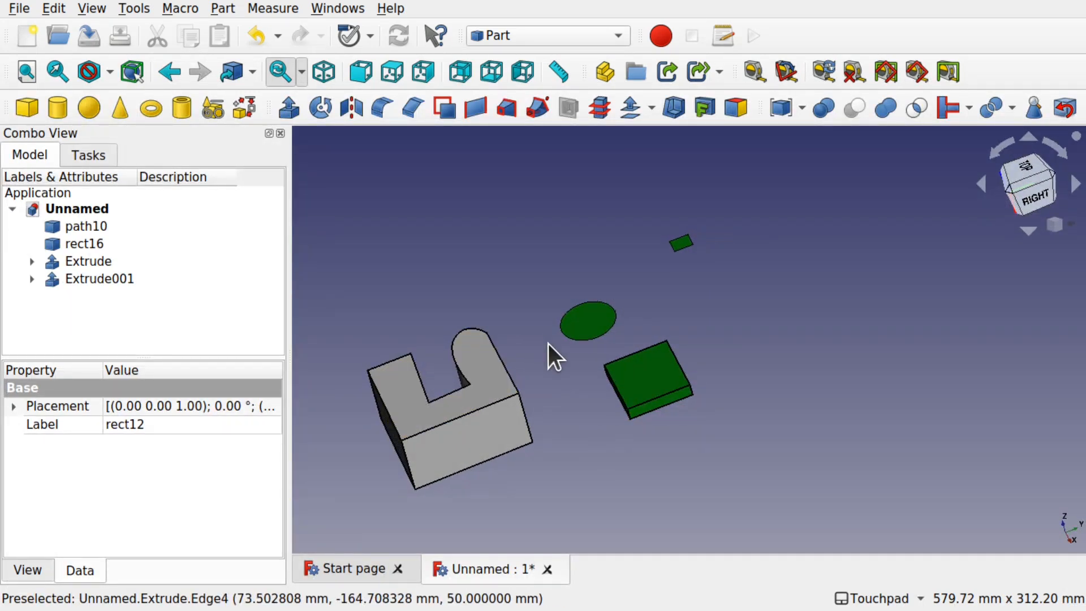
# - Examine where the Transform handles sit for the circular path10 shape, and close the tool without moving it
pyautogui.click(95, 227)
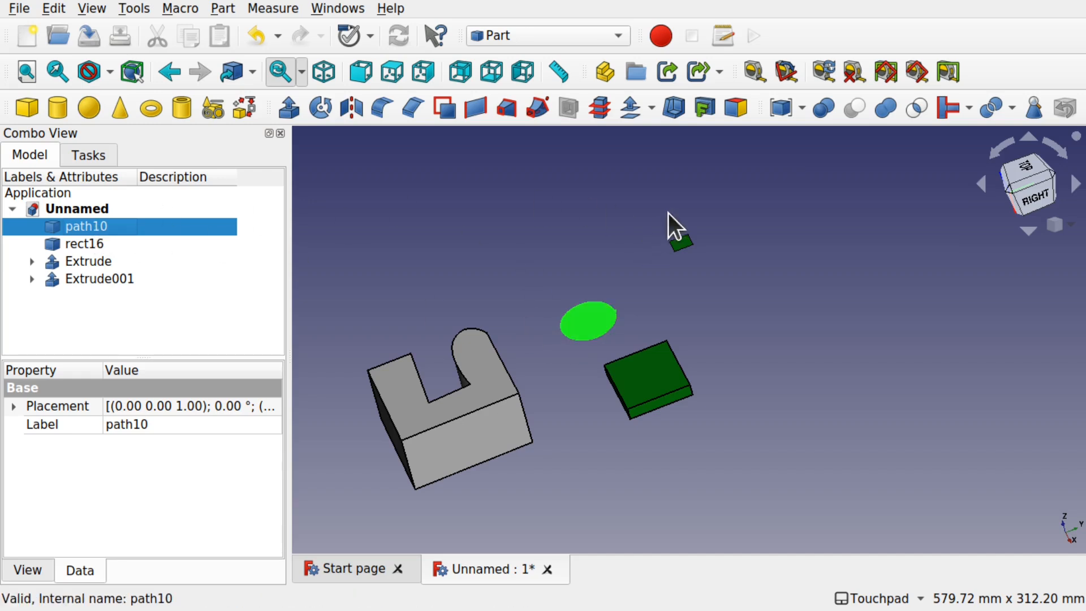
pyautogui.rightClick(187, 230)
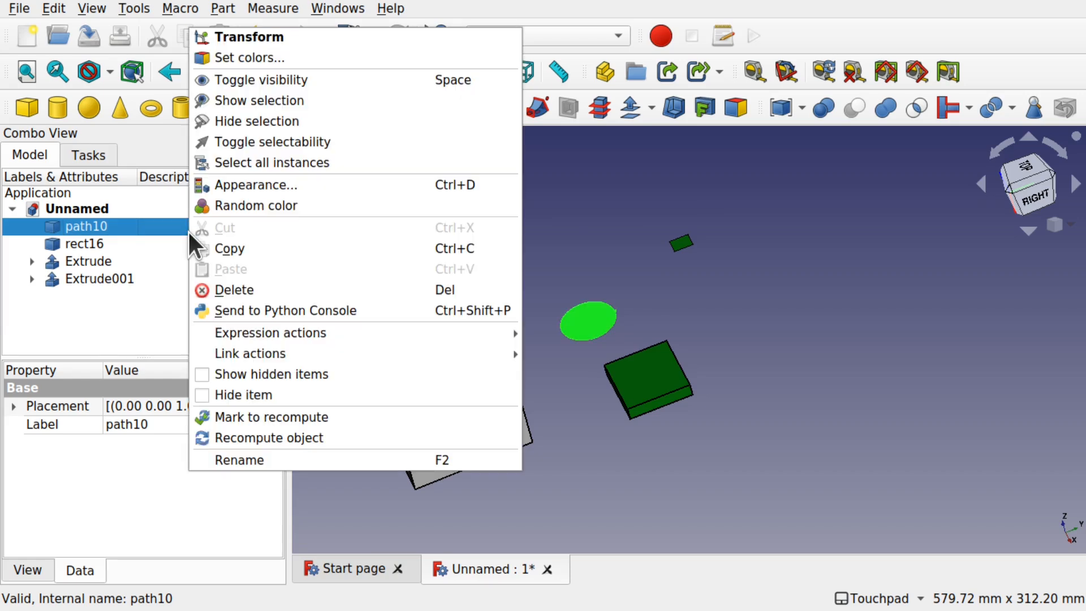
pyautogui.click(332, 37)
pyautogui.moveTo(683, 209); pyautogui.dragTo(706, 246, button='middle')
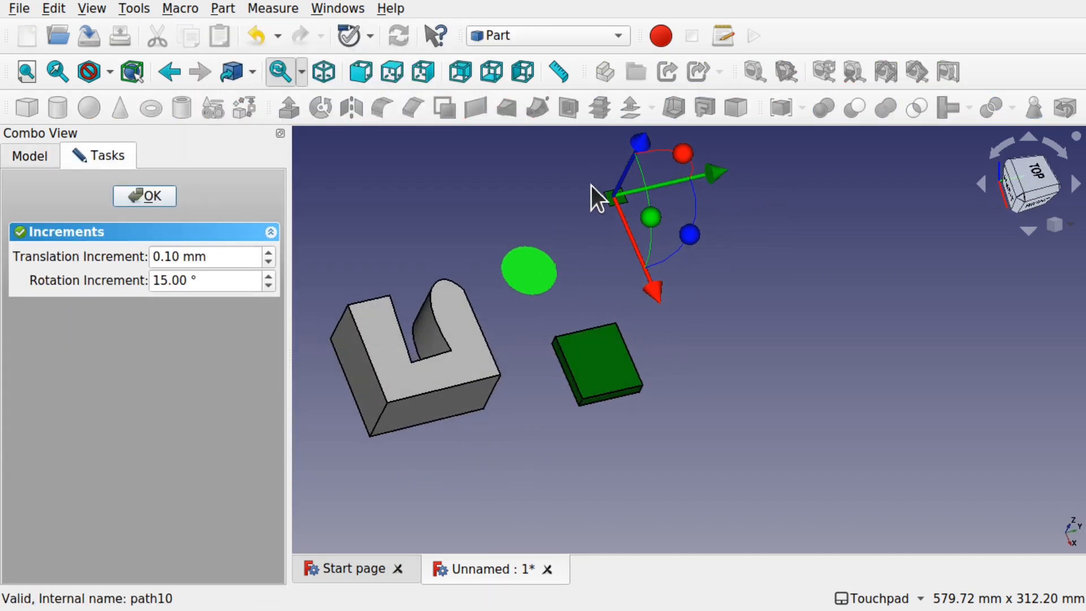
pyautogui.click(150, 199)
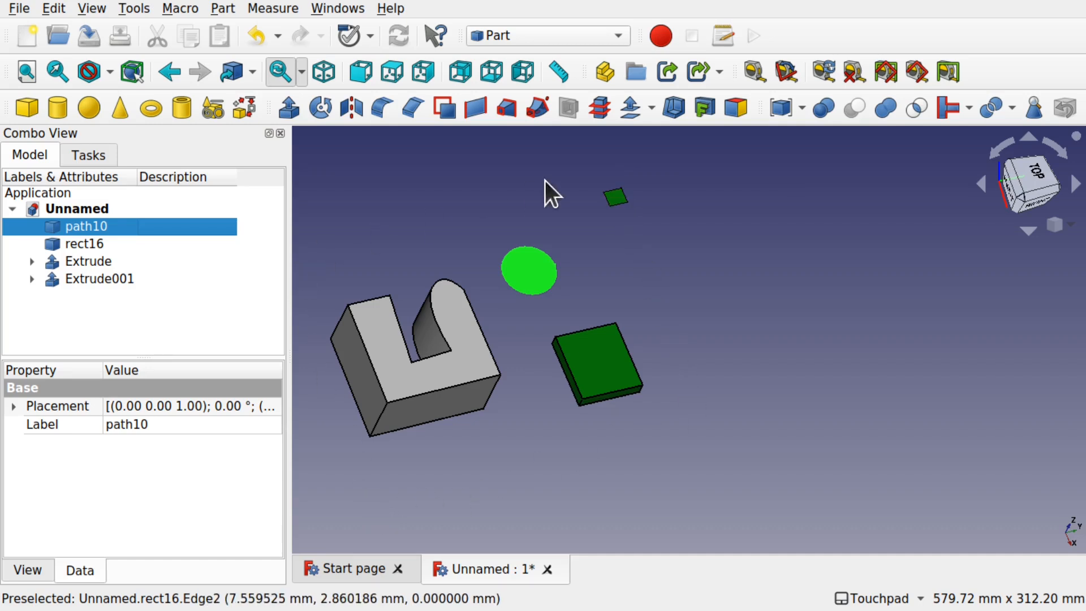
# - Examine where the Transform handles sit for the small rectangle rect16, and close the tool without moving it
pyautogui.click(617, 199)
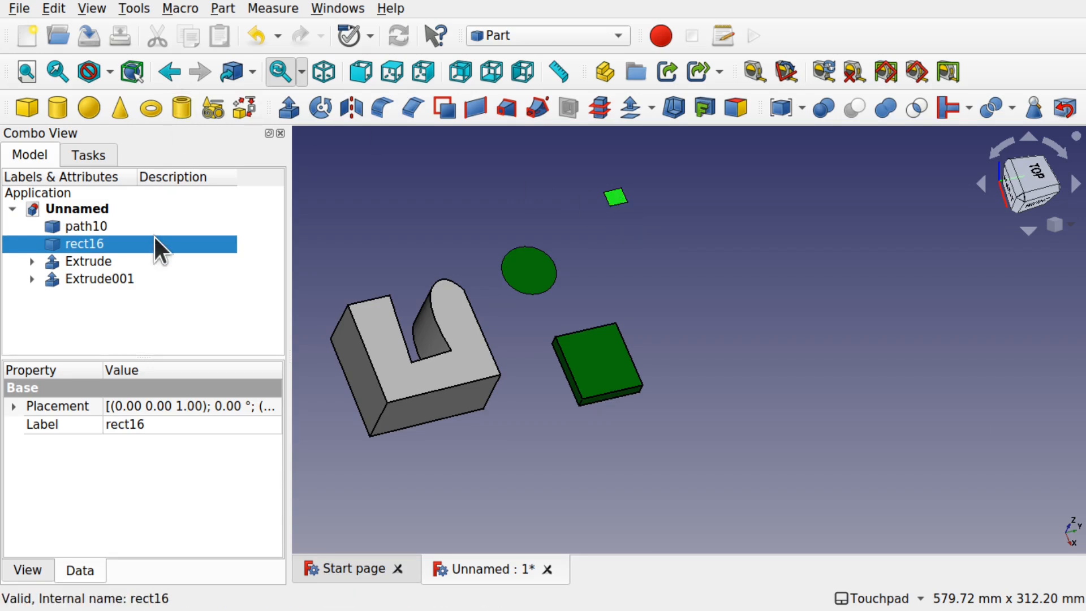
pyautogui.rightClick(130, 245)
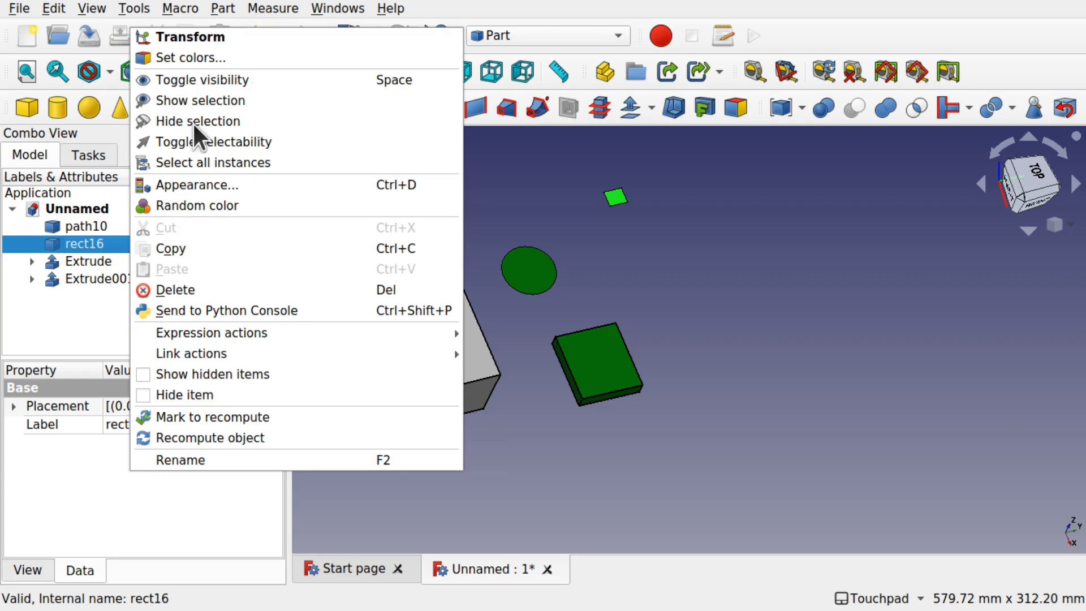
pyautogui.click(262, 37)
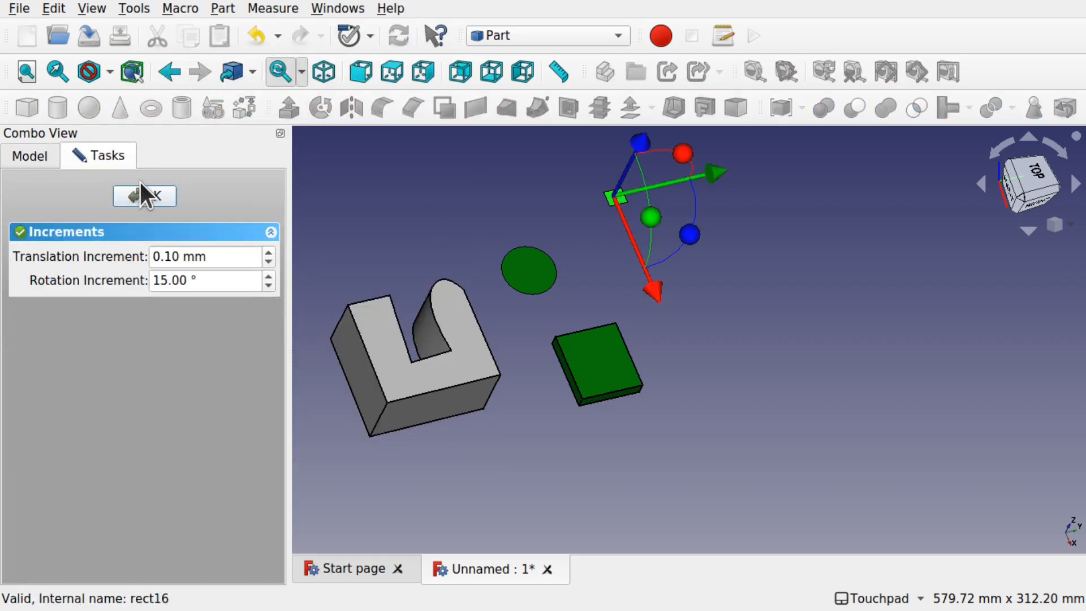
pyautogui.click(145, 196)
# - Extrude the circular path10 by 50 mm using a custom direction of X 0, Y 0, Z 1
pyautogui.keyDown('alt'); pyautogui.moveTo(532, 325); pyautogui.dragTo(459, 254); pyautogui.keyUp('alt')
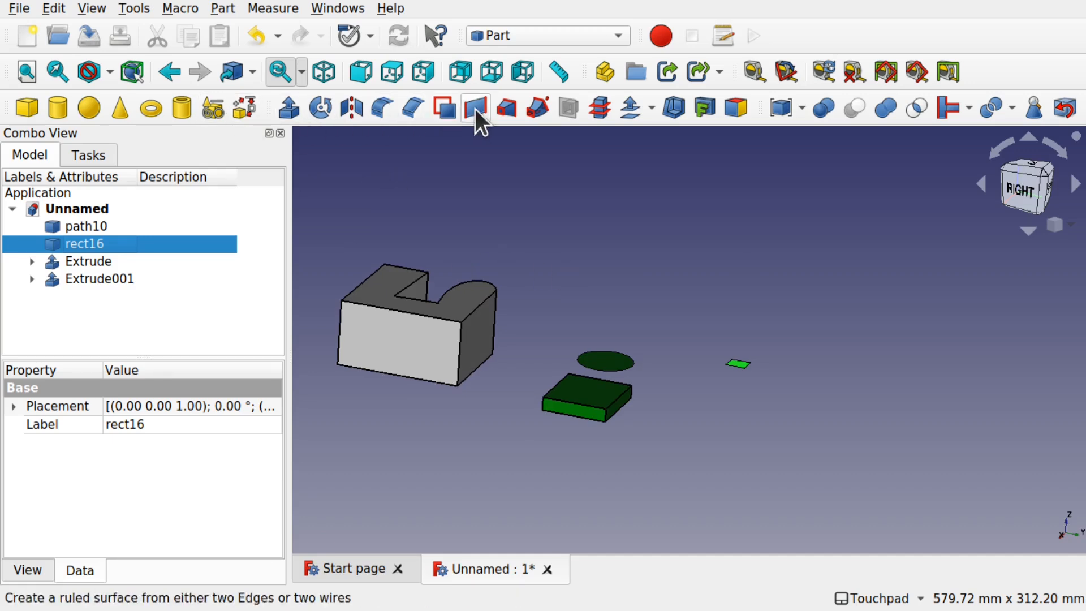
pyautogui.keyDown('shift'); pyautogui.moveTo(519, 310); pyautogui.dragTo(635, 356); pyautogui.keyUp('shift')
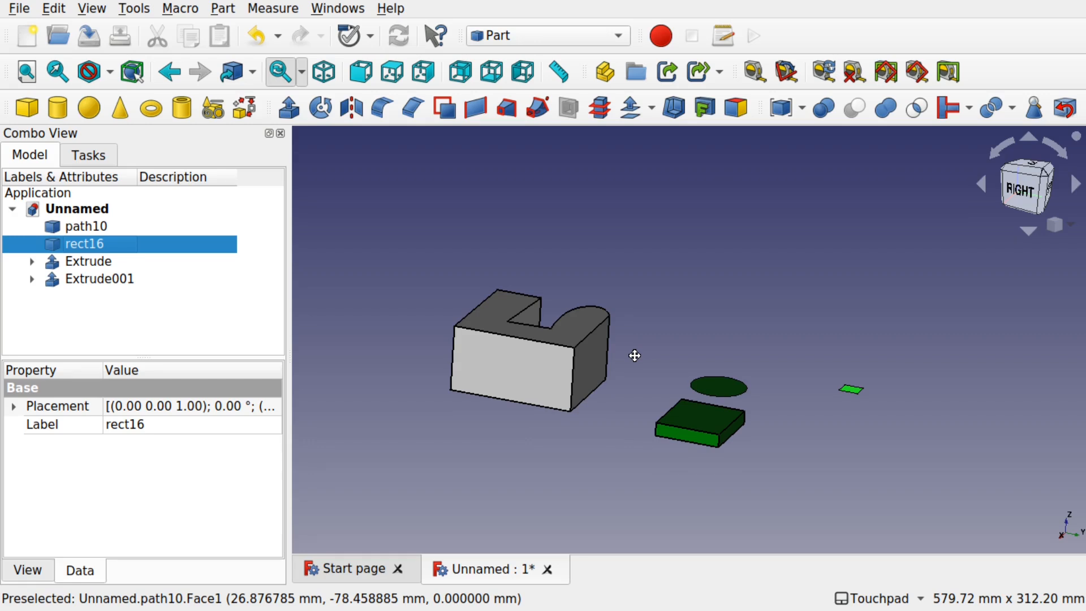
pyautogui.keyDown('shift'); pyautogui.moveTo(527, 307); pyautogui.dragTo(478, 326); pyautogui.keyUp('shift')
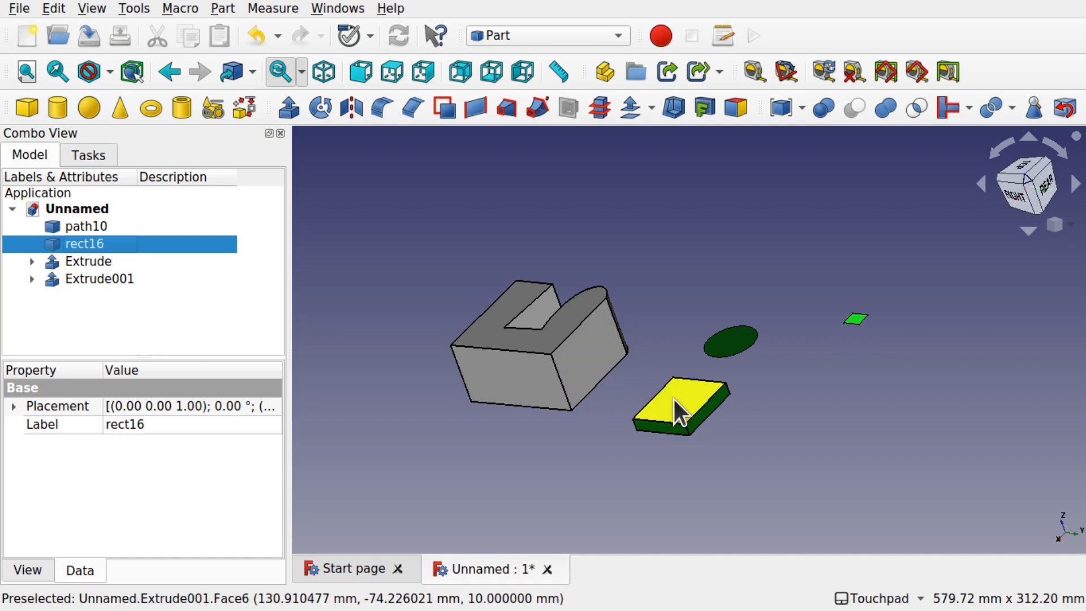
pyautogui.click(721, 350)
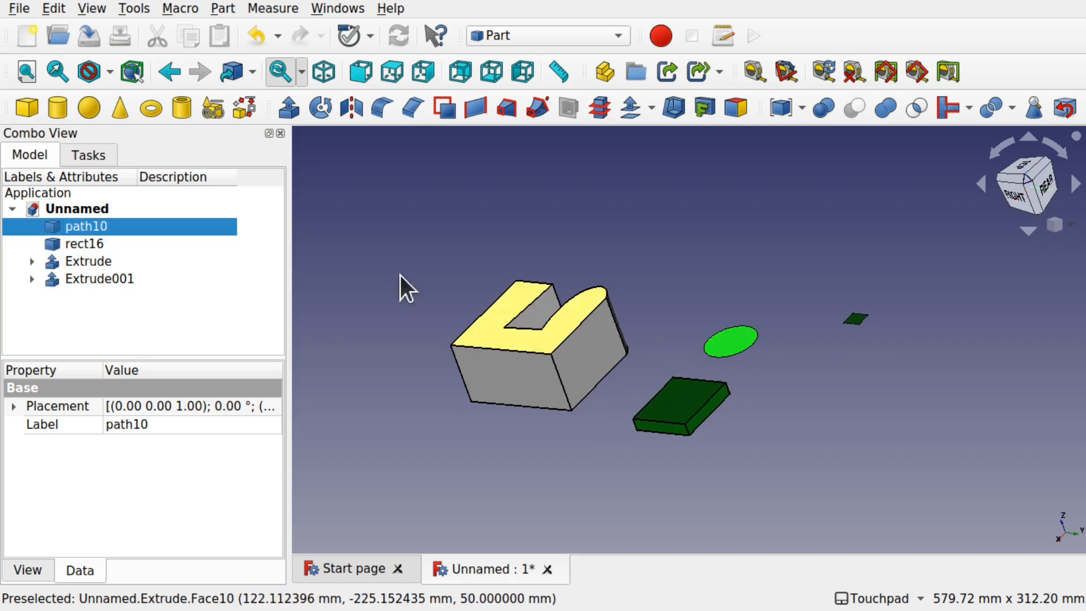
pyautogui.click(289, 108)
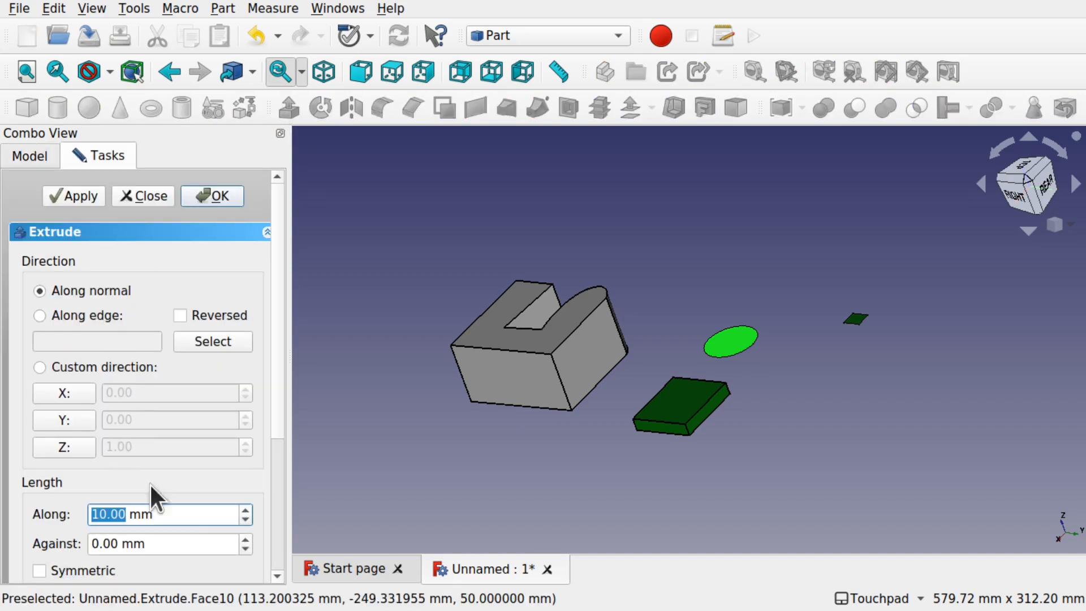
pyautogui.write('50')
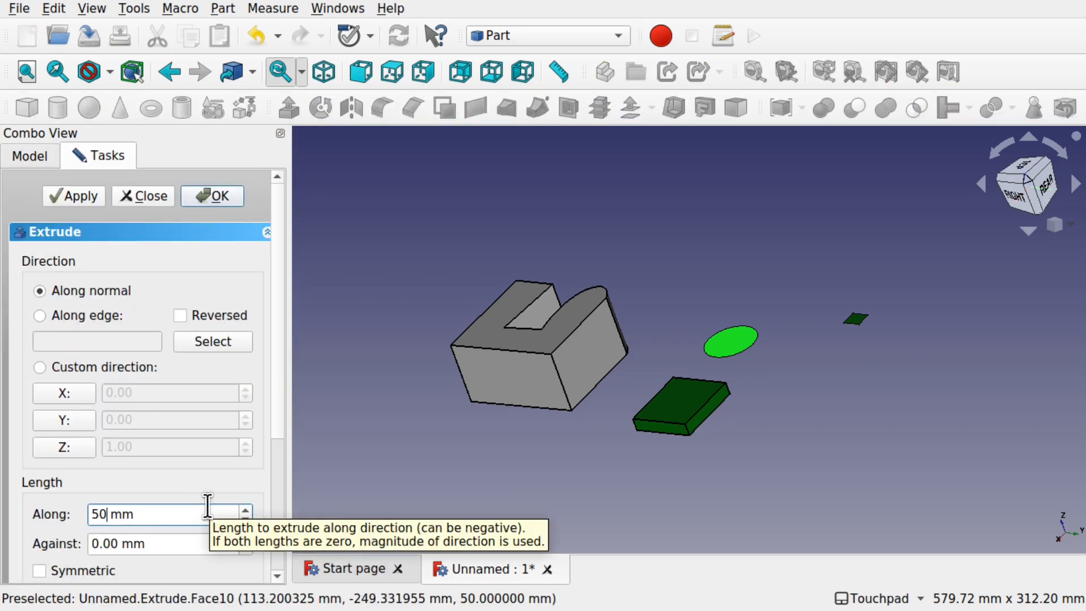
pyautogui.click(62, 446)
pyautogui.click(63, 446)
pyautogui.click(207, 193)
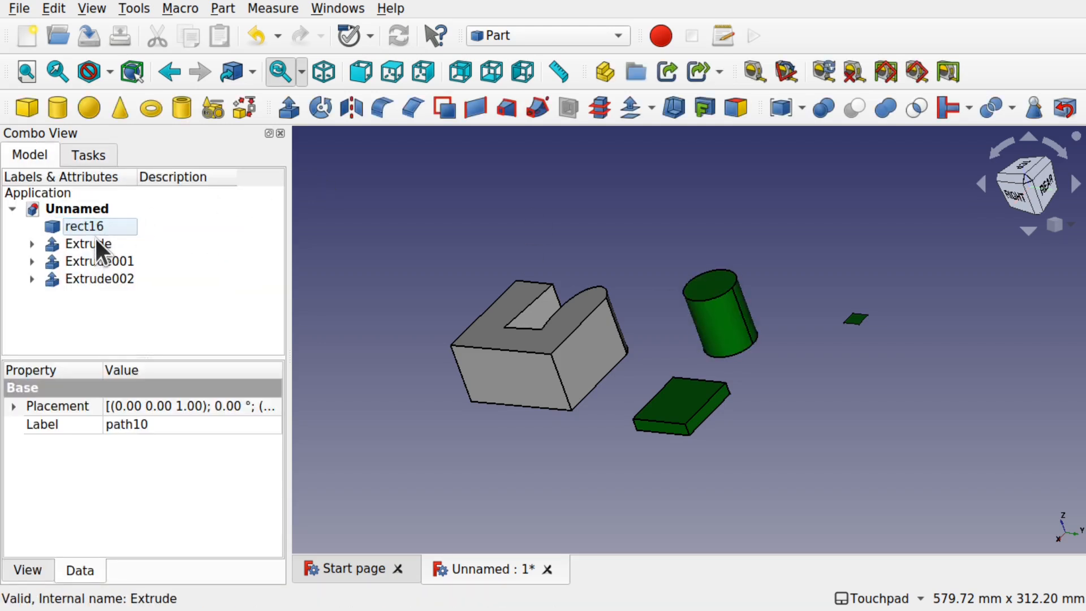
# - Move the extruded cylinder with Transform so it overlaps the U-shaped block, shifting it along -Y, about 82 mm along X and 26 mm up in Z
pyautogui.click(97, 280)
pyautogui.rightClick(97, 280)
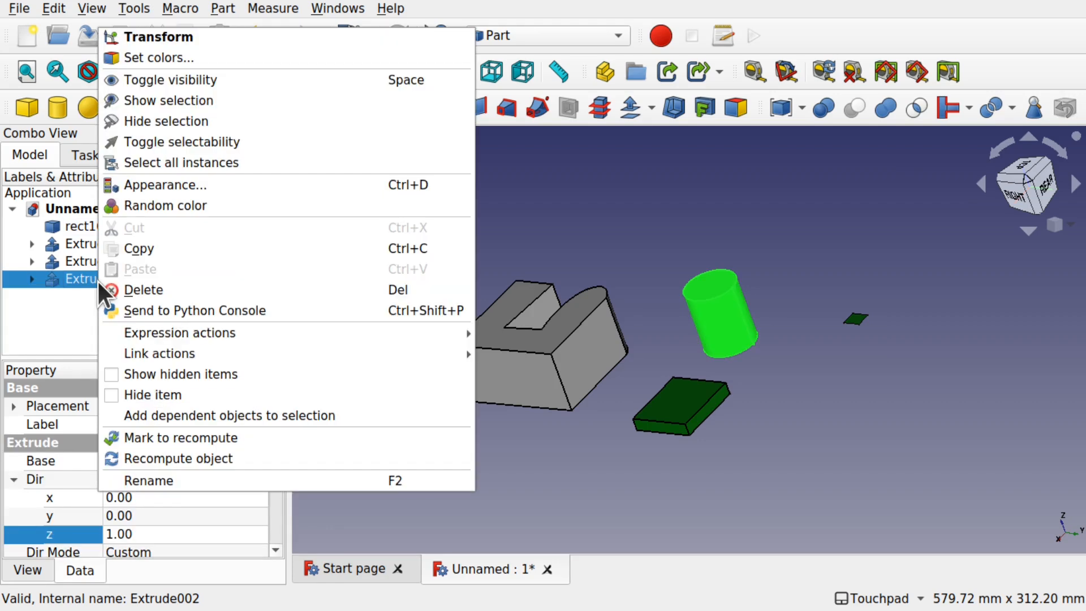
pyautogui.click(208, 39)
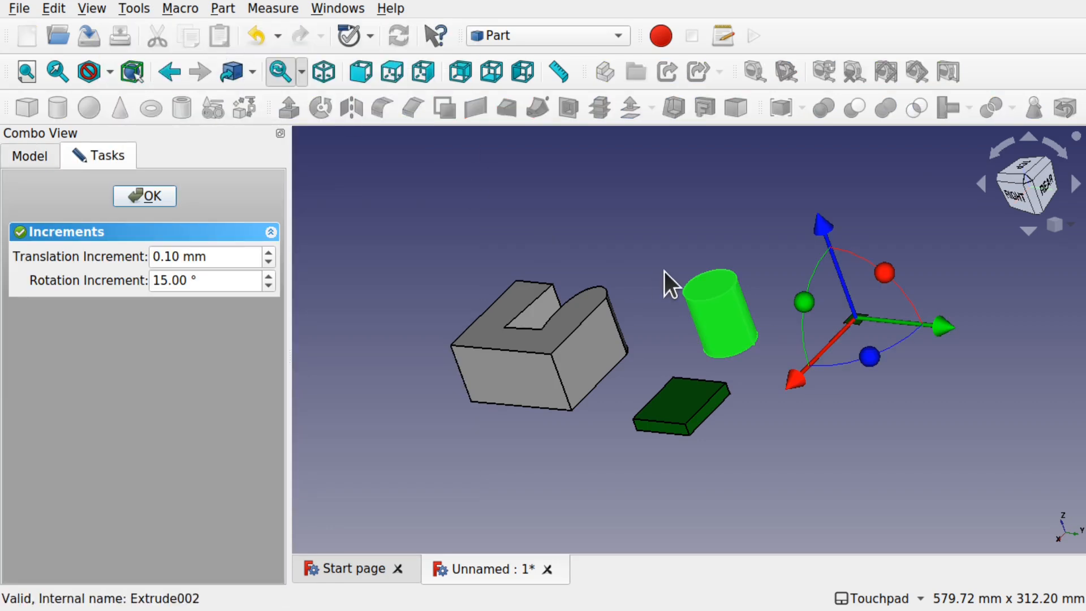
pyautogui.moveTo(937, 330); pyautogui.dragTo(785, 309)
pyautogui.moveTo(637, 374); pyautogui.dragTo(571, 419)
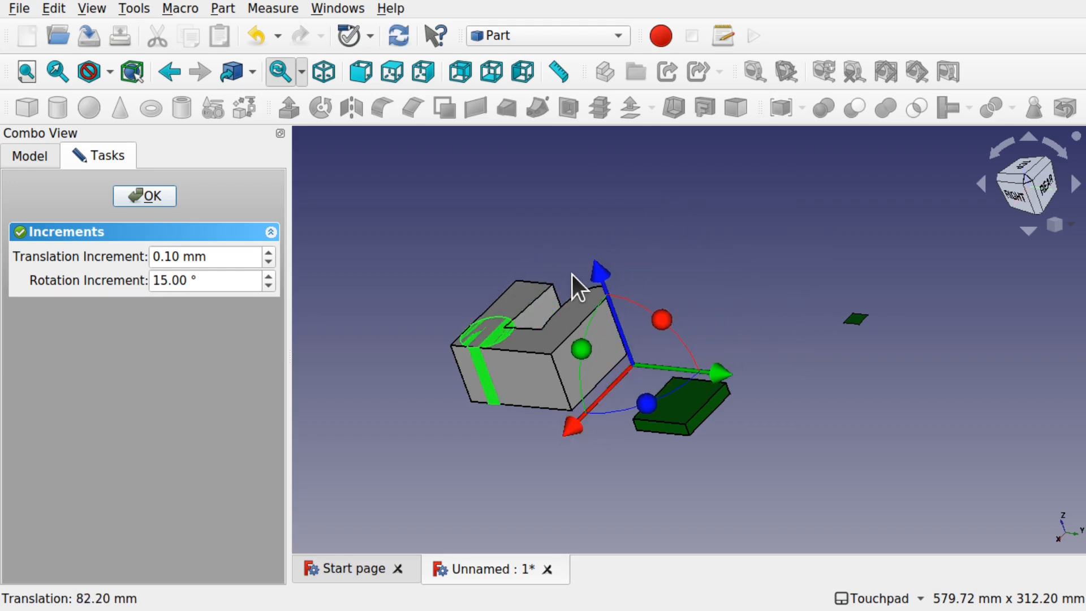
pyautogui.moveTo(613, 273); pyautogui.dragTo(585, 250)
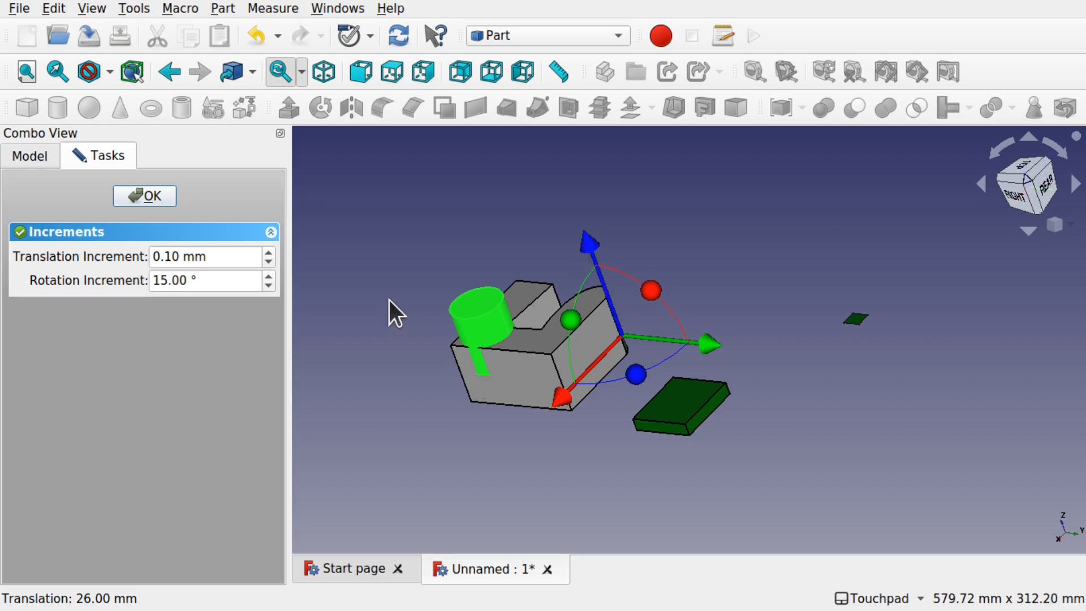
pyautogui.click(129, 198)
pyautogui.keyDown('alt'); pyautogui.moveTo(514, 376); pyautogui.dragTo(605, 345); pyautogui.keyUp('alt')
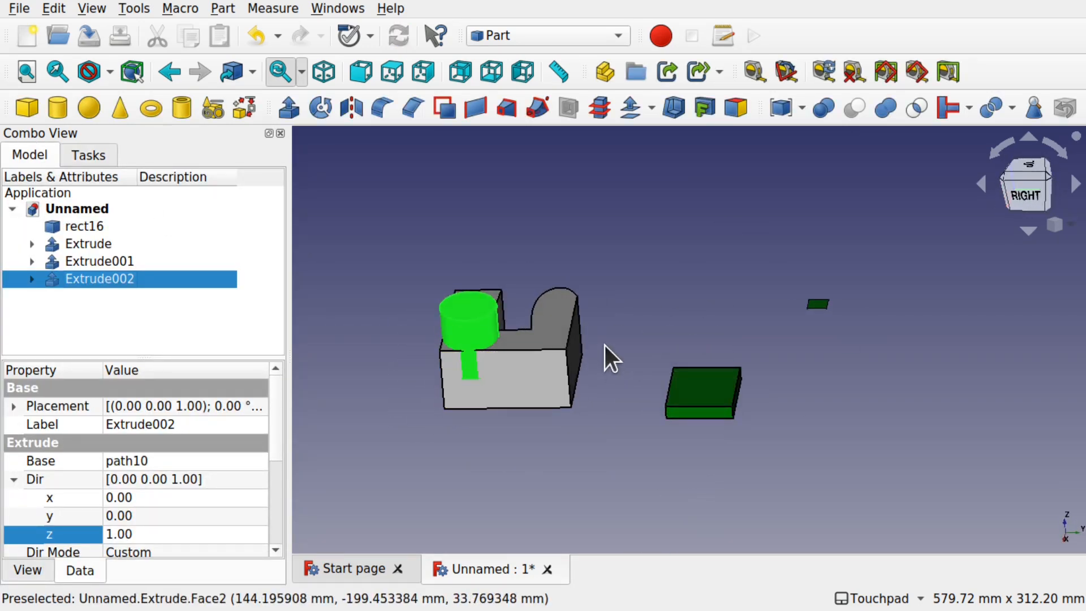
pyautogui.click(605, 345)
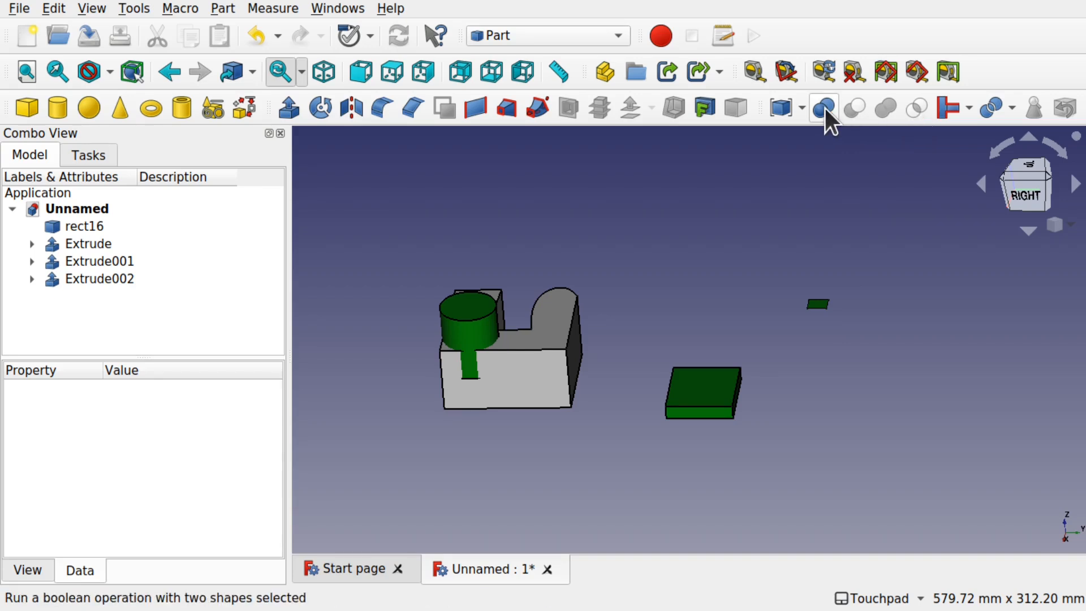
pyautogui.click(224, 9)
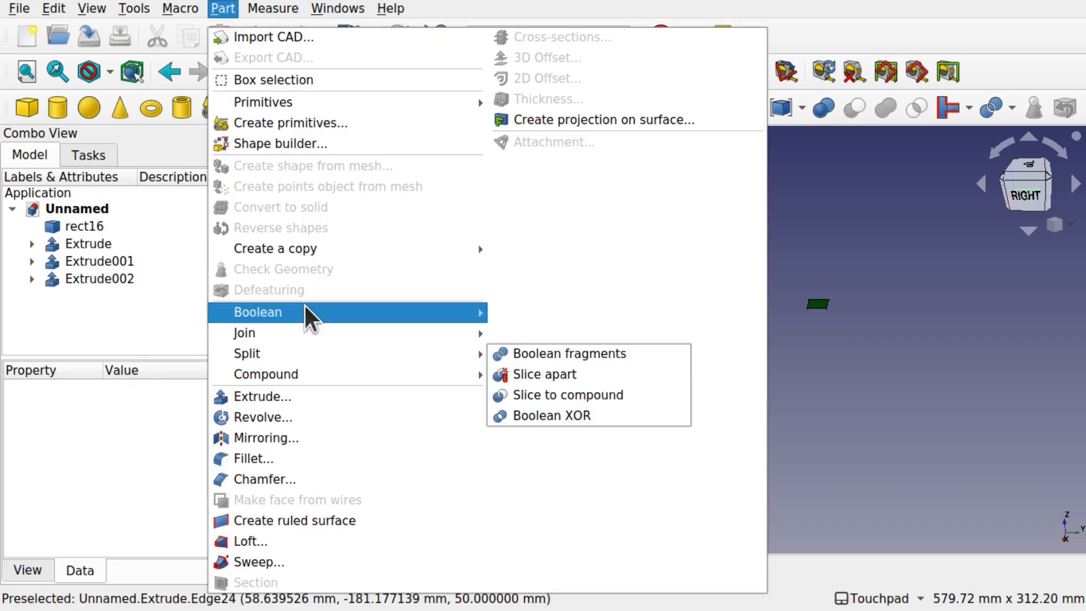
pyautogui.moveTo(305, 311)
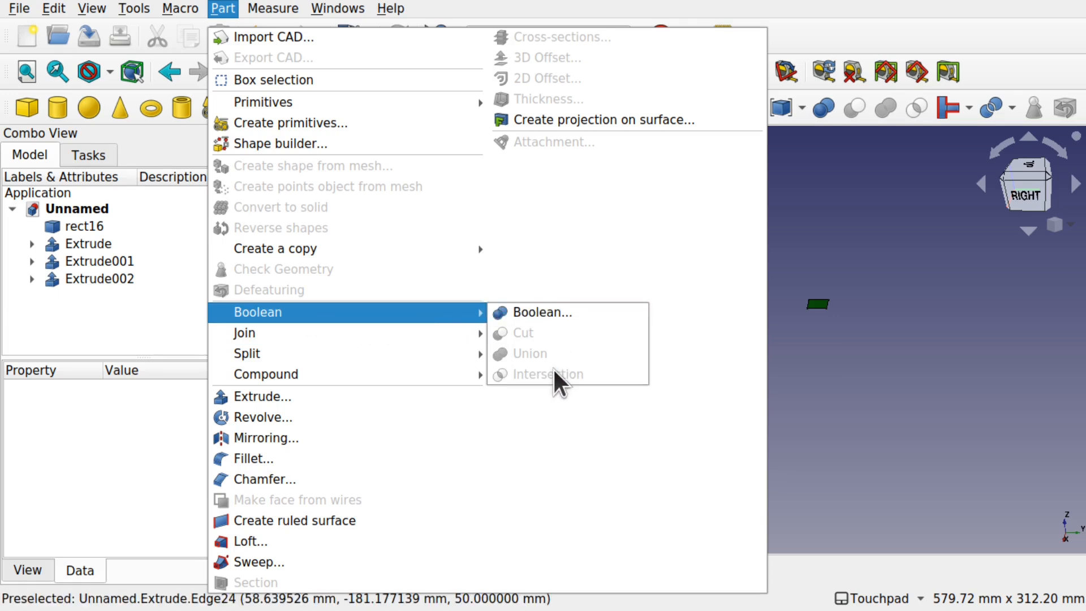
pyautogui.click(836, 424)
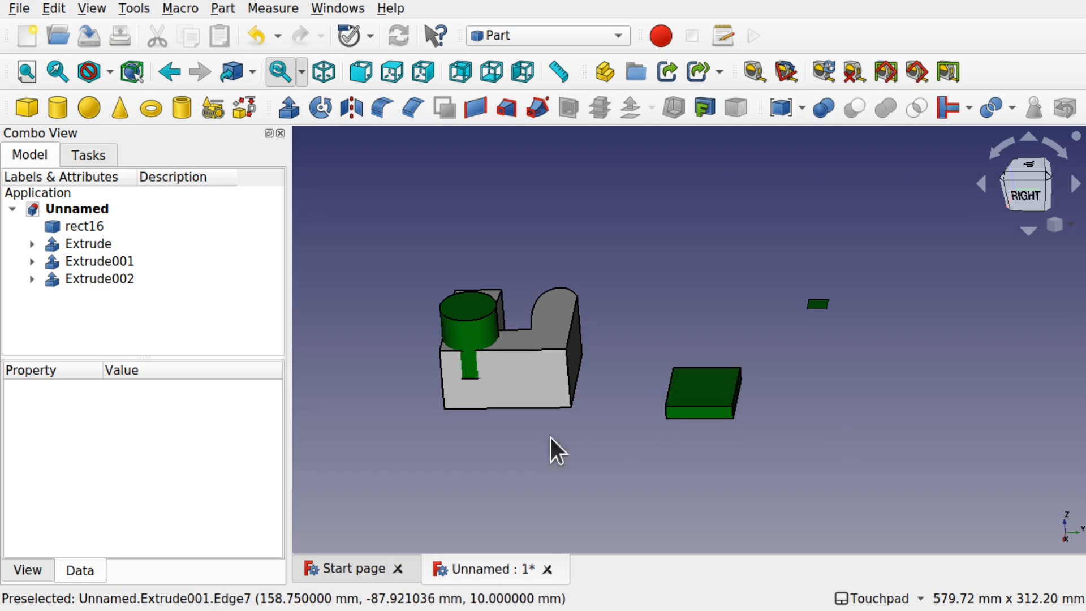
pyautogui.click(552, 372)
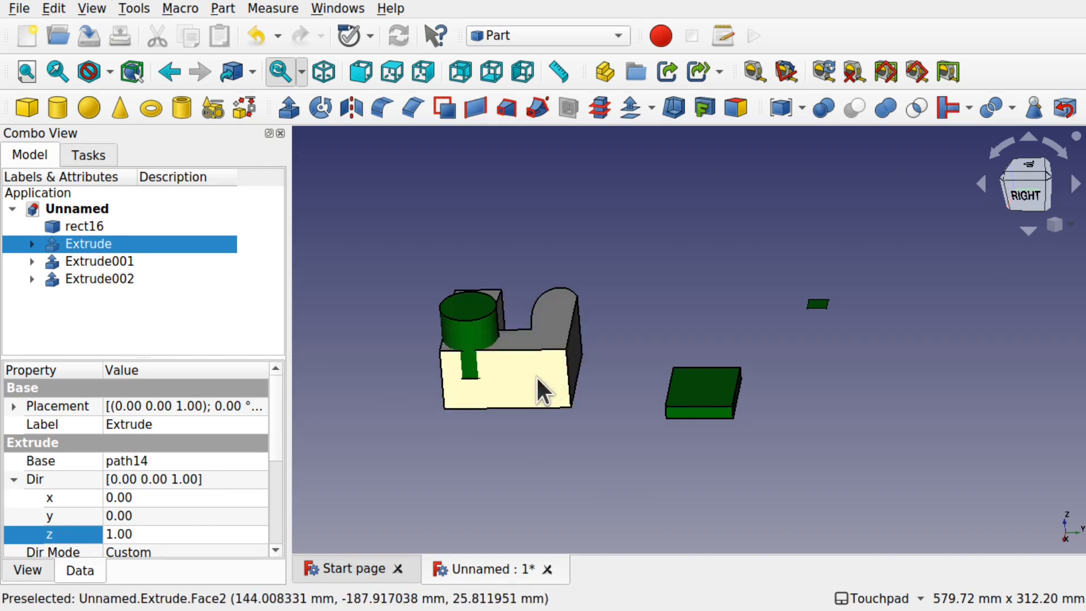
pyautogui.keyDown('ctrl'); pyautogui.click(477, 333); pyautogui.keyUp('ctrl')
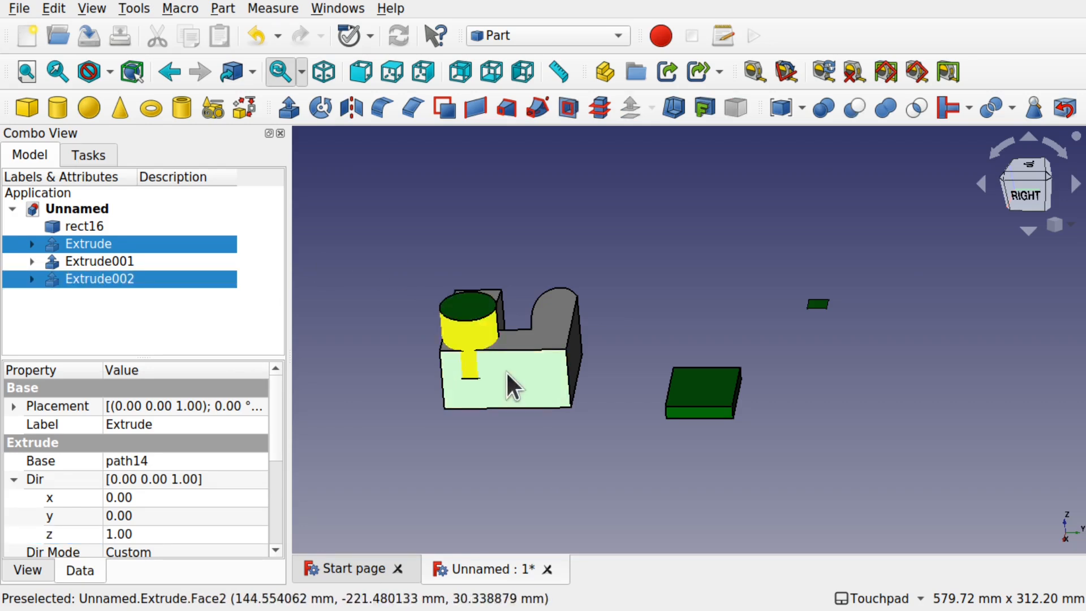
pyautogui.click(443, 453)
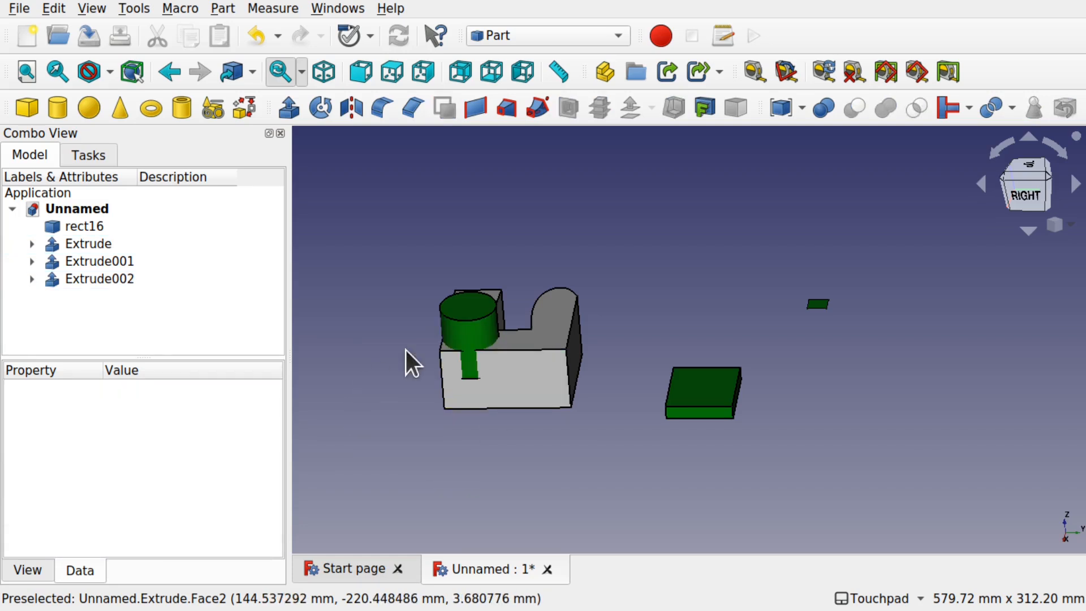
# - Cut the cylinder Extrude002 out of the U-shaped block Extrude with a Boolean Cut
pyautogui.click(545, 391)
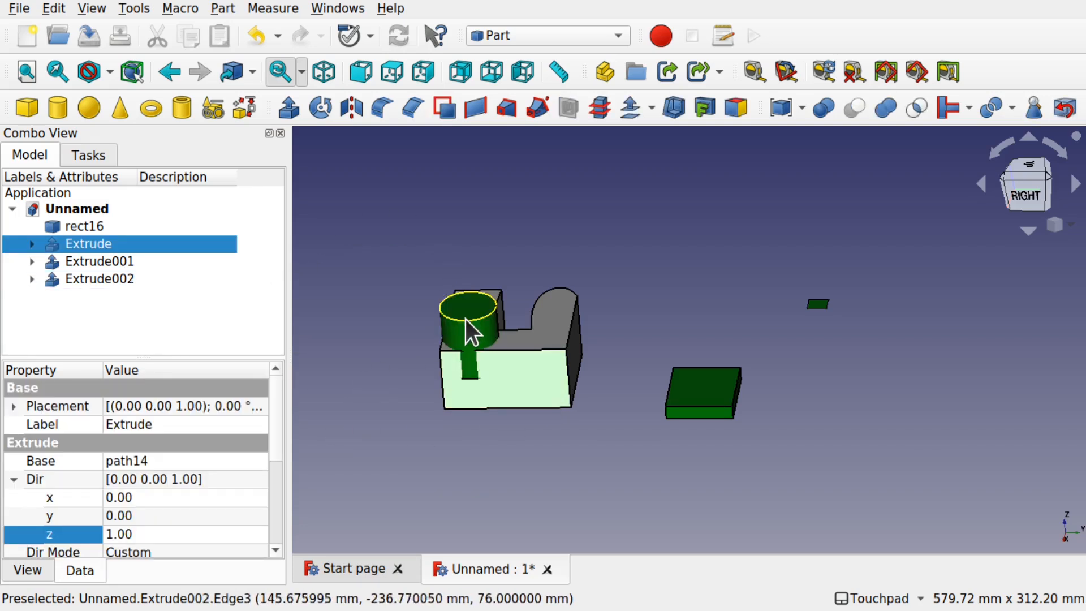
pyautogui.keyDown('ctrl'); pyautogui.click(474, 331); pyautogui.keyUp('ctrl')
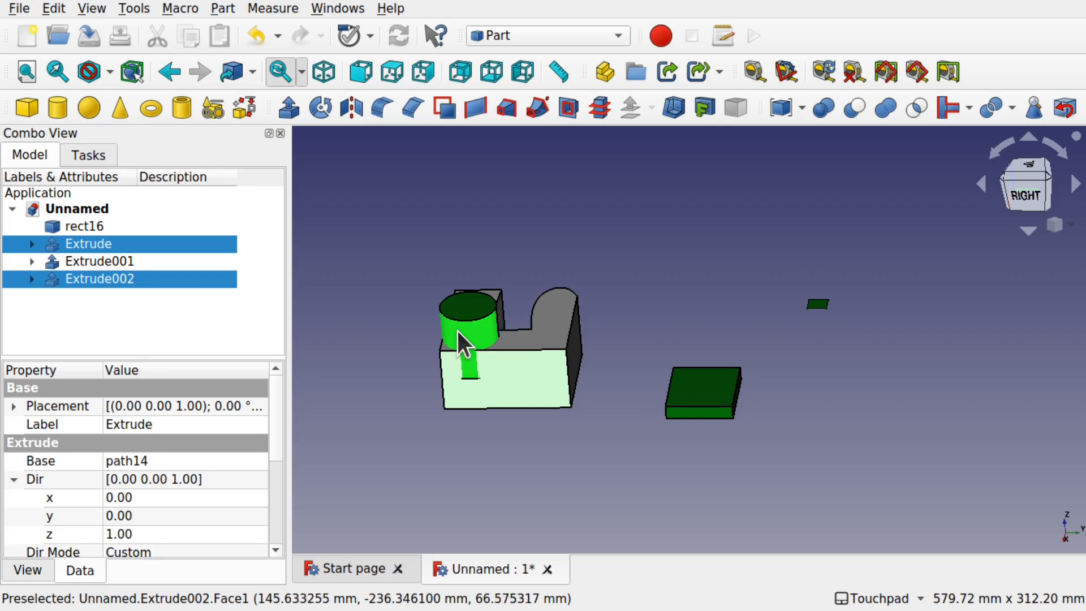
pyautogui.click(219, 3)
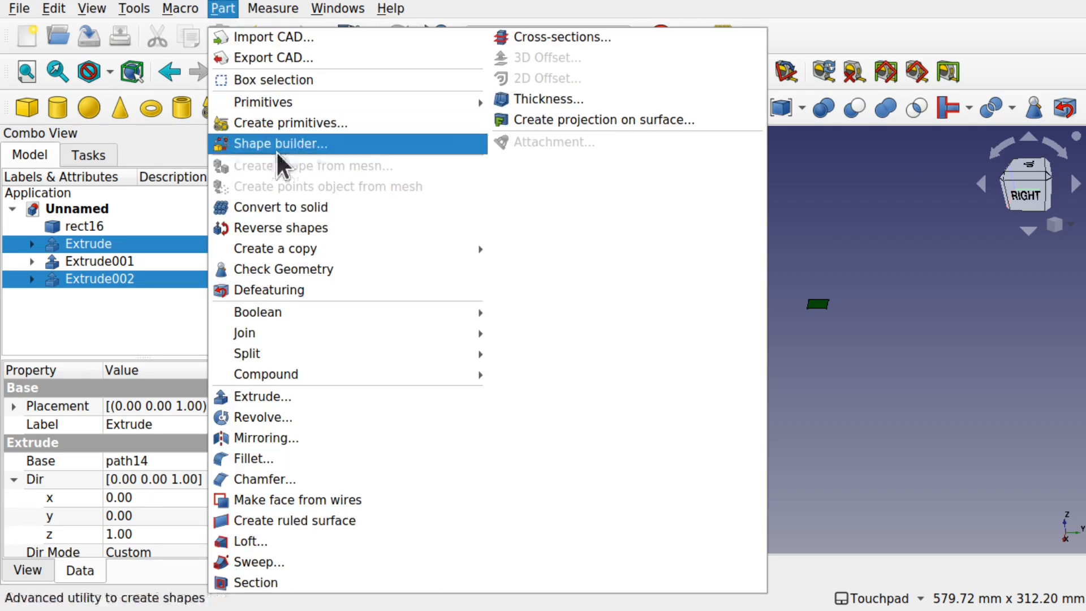
pyautogui.moveTo(353, 315)
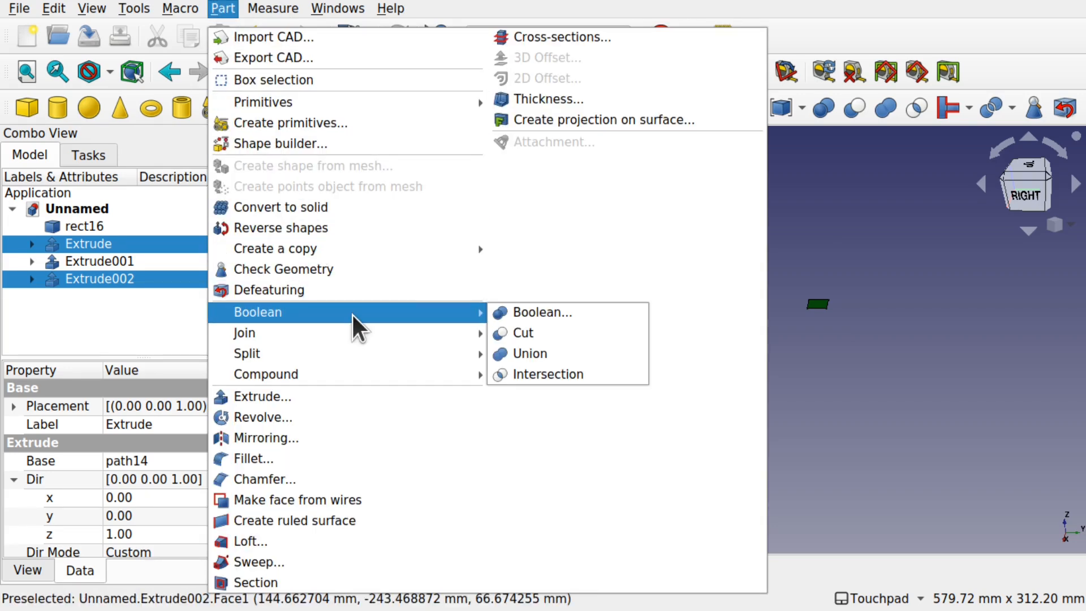
pyautogui.click(536, 328)
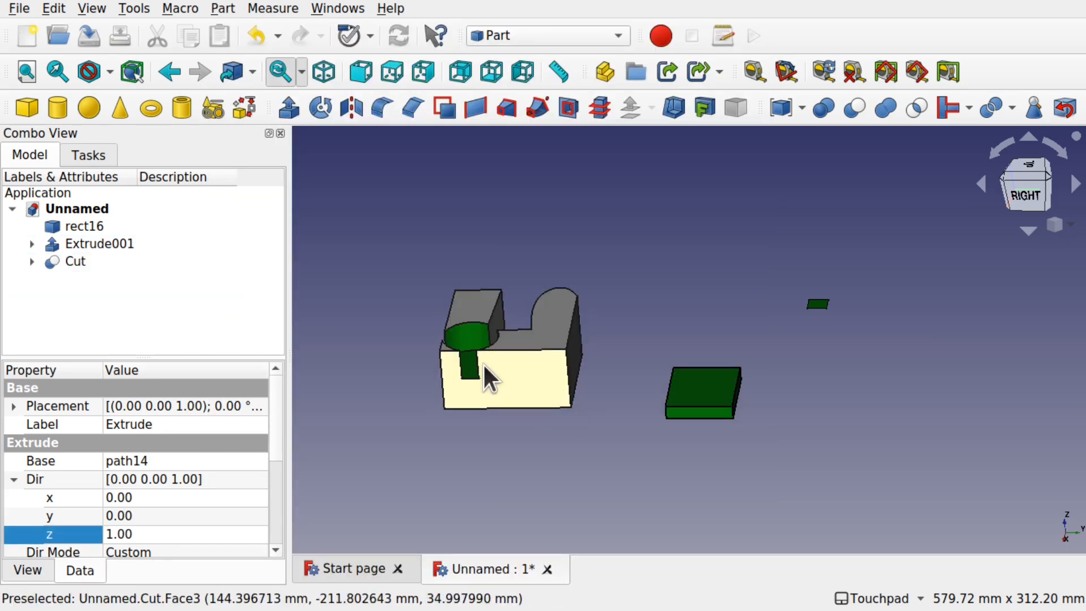
# - Examine the Cut object's nested extrusions and their source paths in the model tree, and compare it with Extrude001 and rect16
pyautogui.keyDown('alt'); pyautogui.moveTo(464, 342); pyautogui.dragTo(478, 360); pyautogui.keyUp('alt')
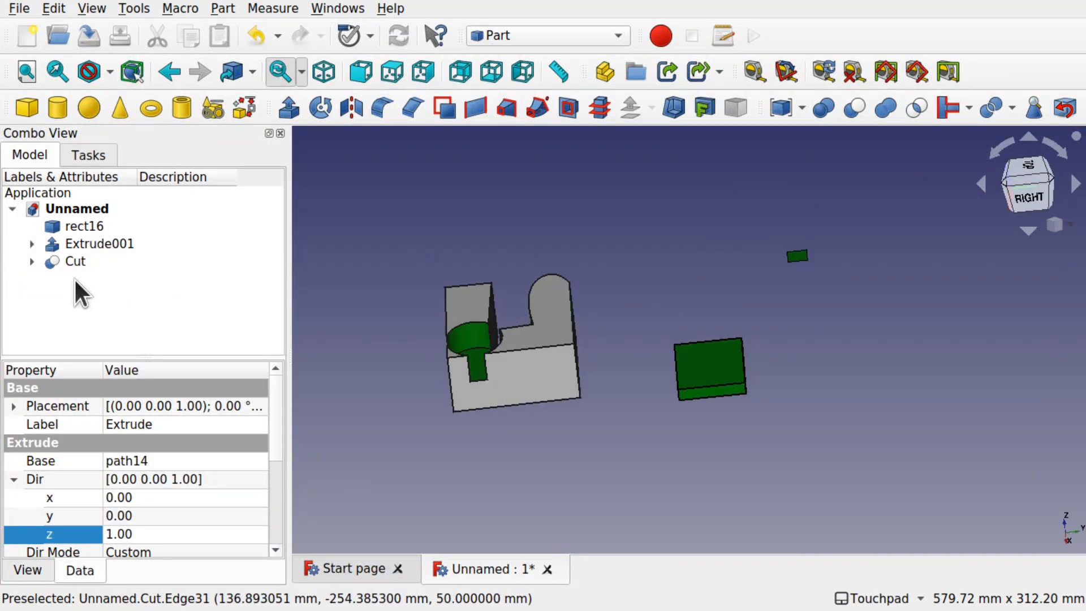
pyautogui.click(32, 261)
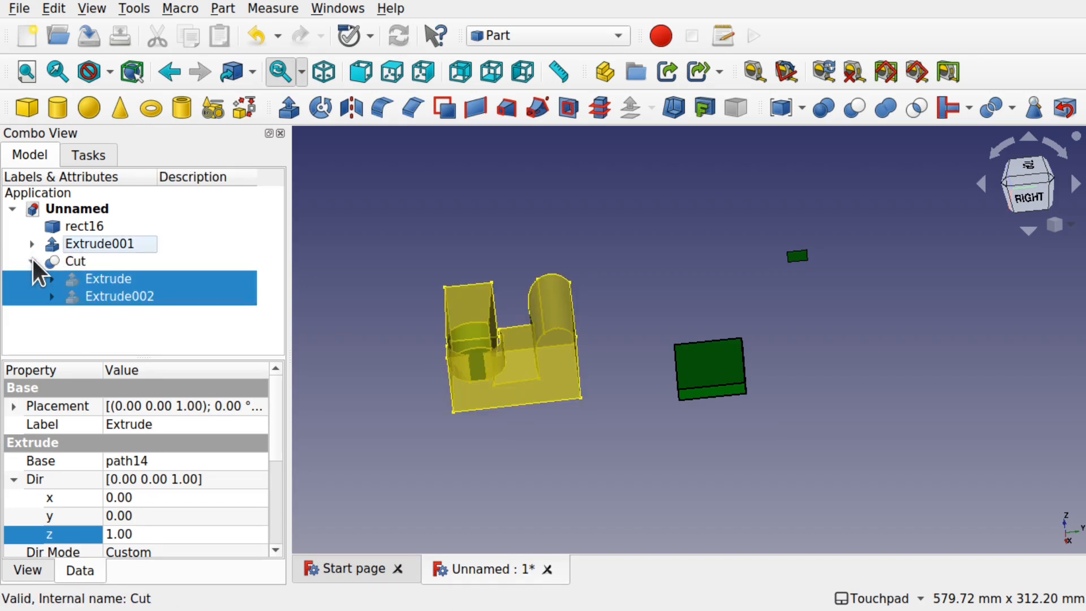
pyautogui.click(32, 260)
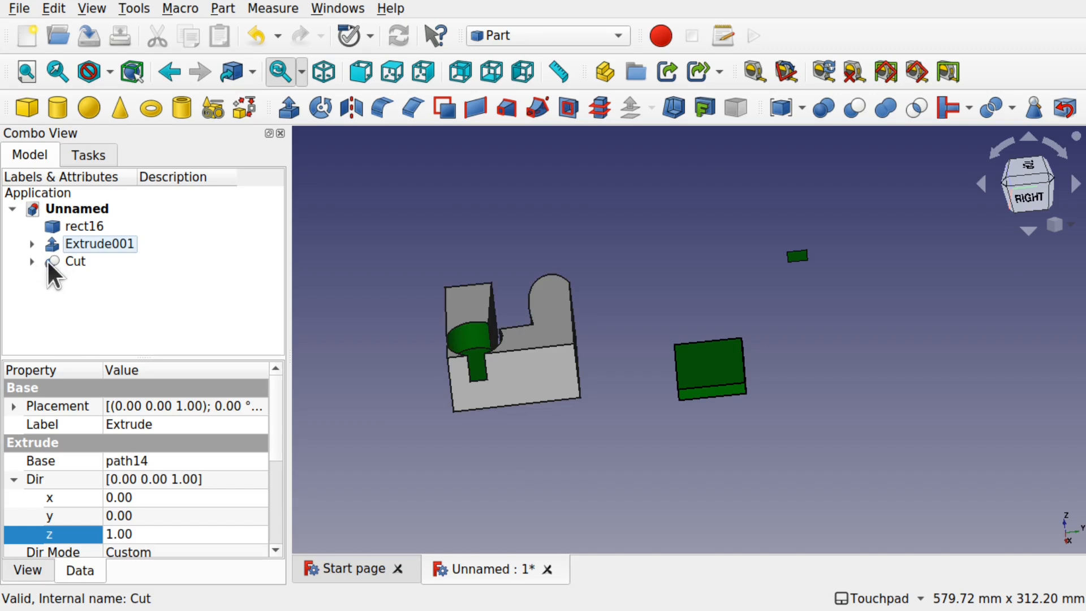
pyautogui.click(32, 261)
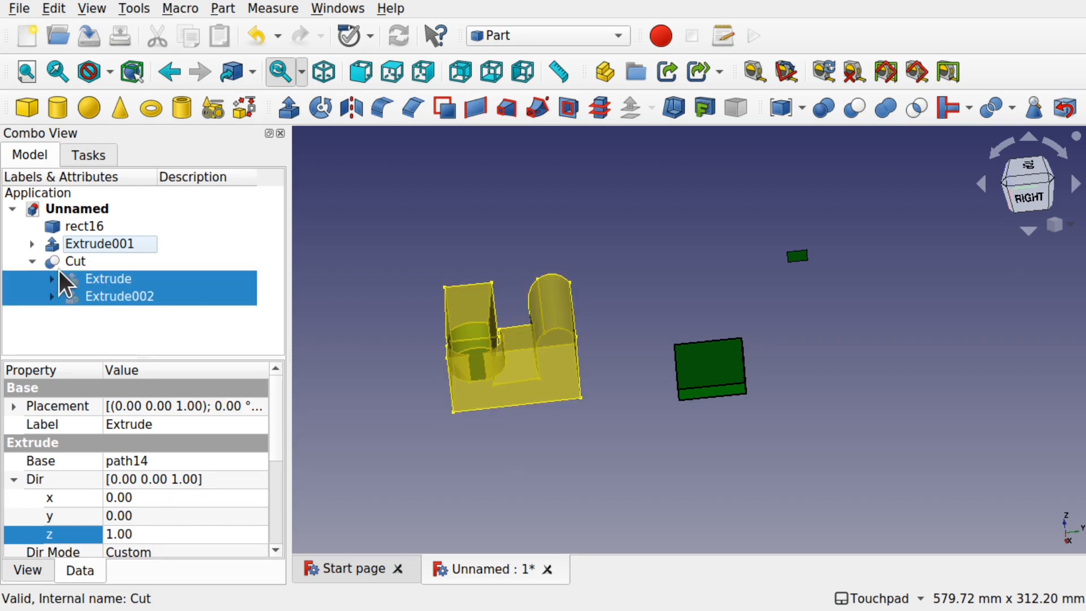
pyautogui.click(50, 277)
pyautogui.click(51, 313)
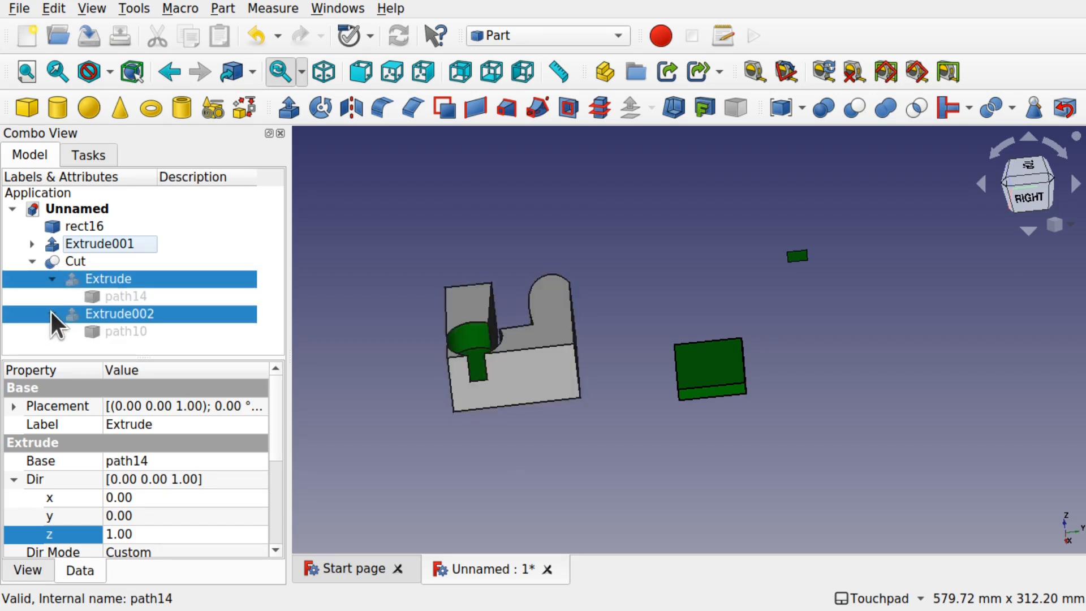
pyautogui.click(34, 262)
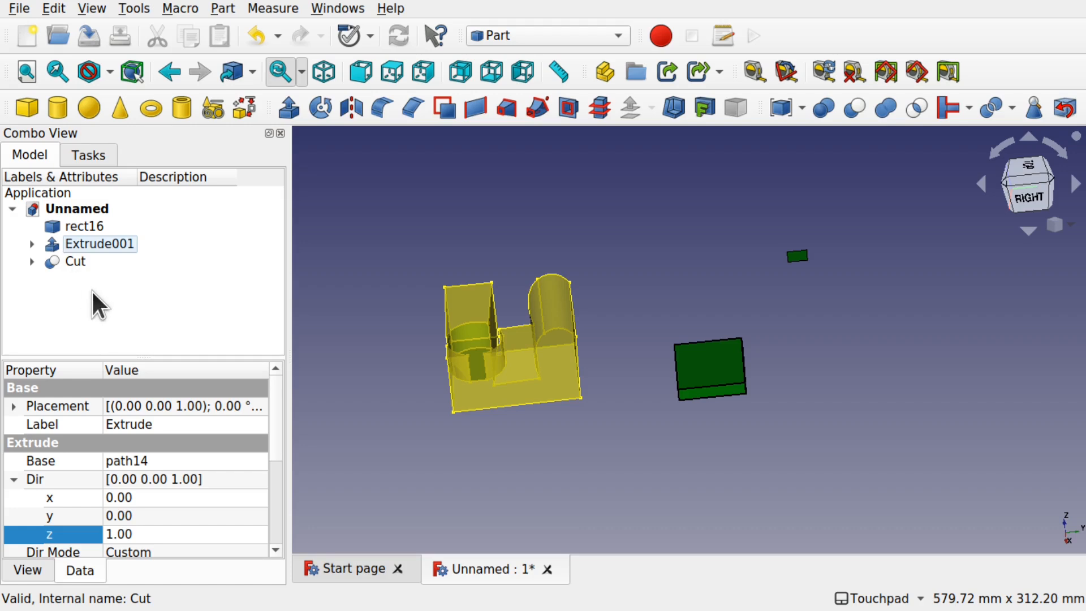
pyautogui.click(63, 259)
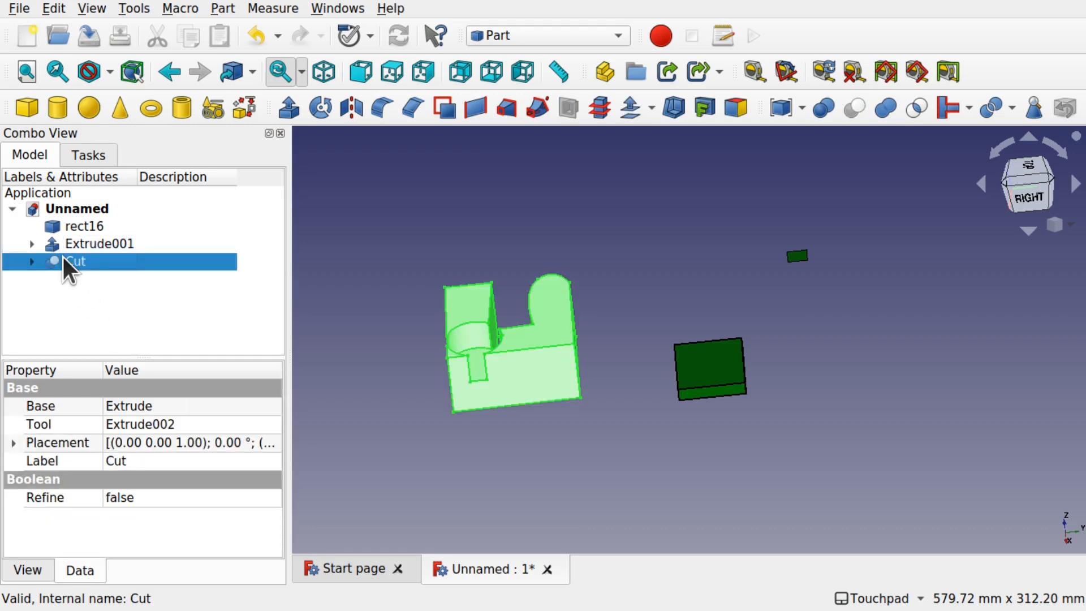
pyautogui.click(97, 245)
pyautogui.click(77, 224)
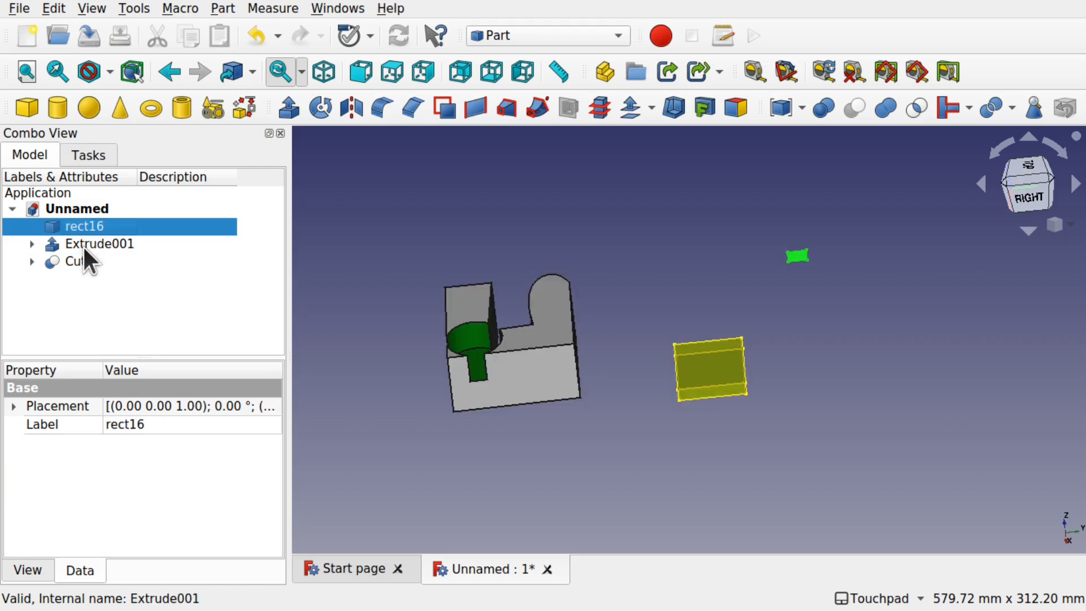
pyautogui.click(84, 245)
pyautogui.click(66, 262)
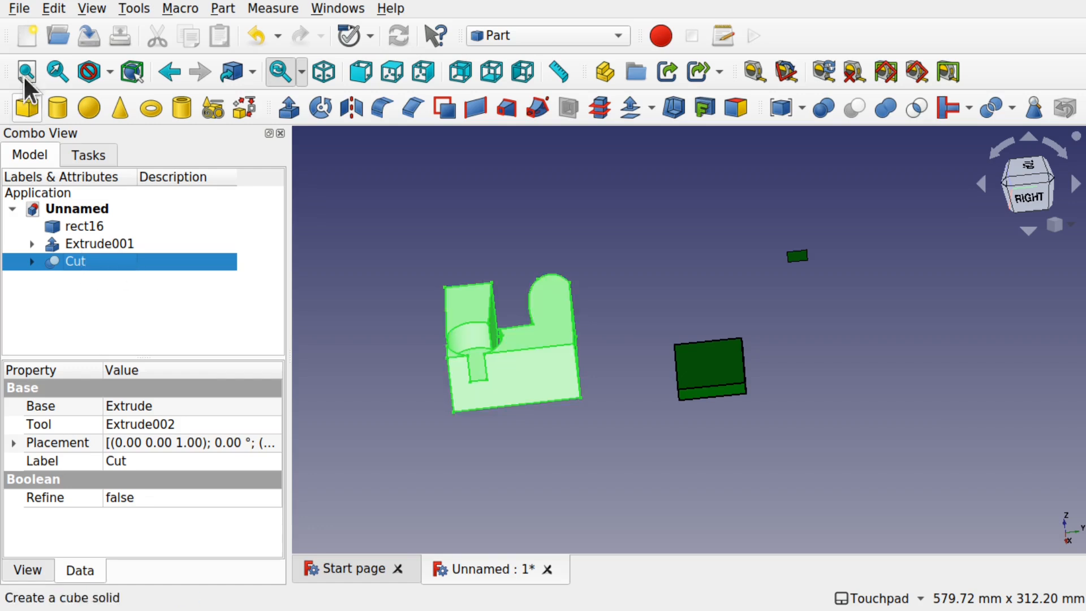
pyautogui.click(17, 9)
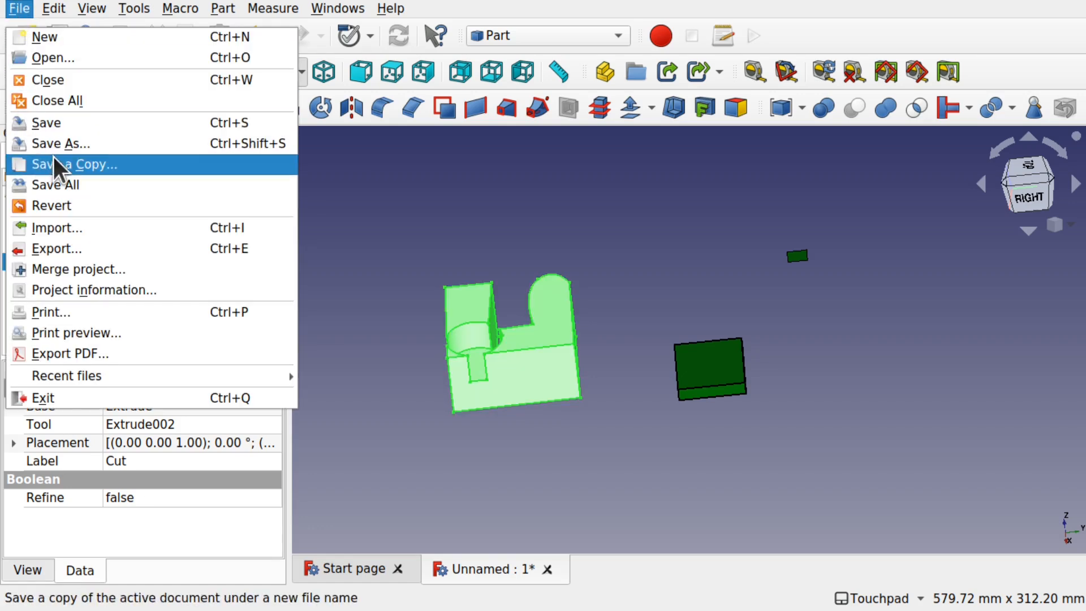
pyautogui.click(367, 263)
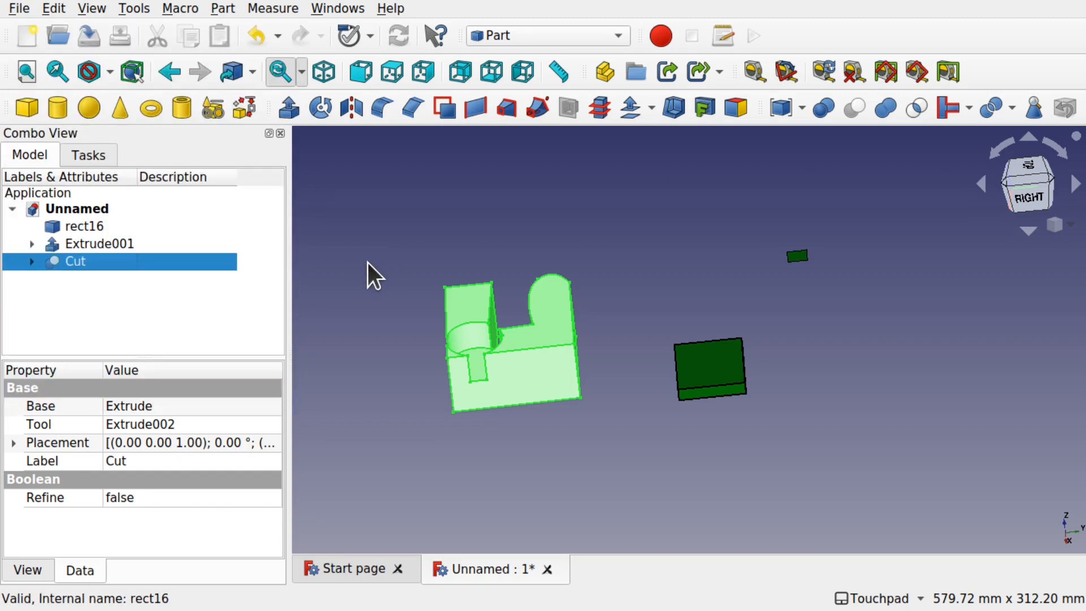
pyautogui.click(202, 308)
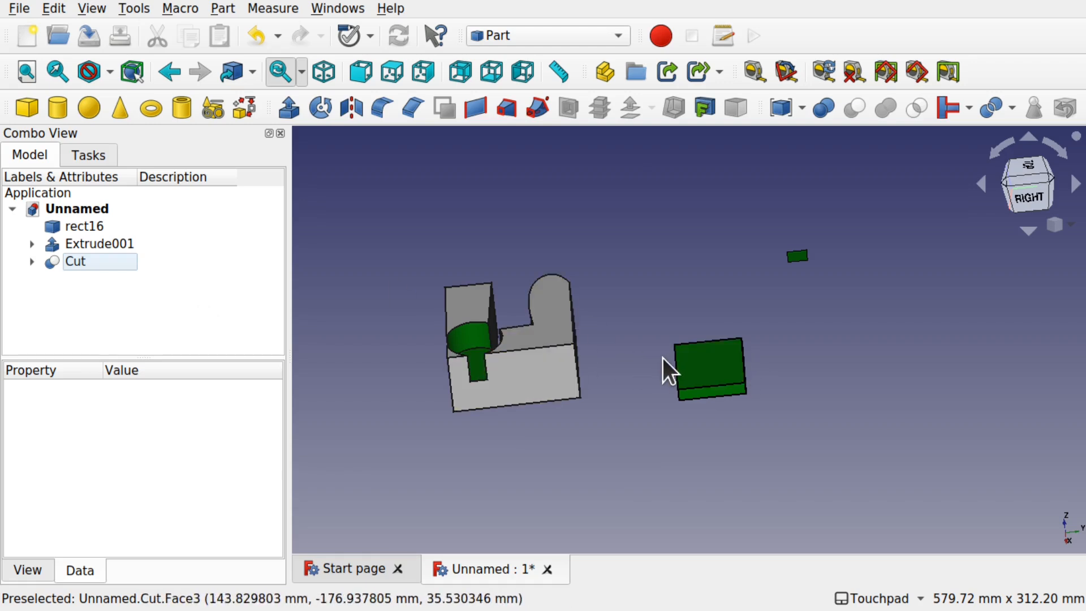
# - Move the rectangular plate Extrude001 with Transform about 101 mm along -Y so it overlaps the base of the cut block
pyautogui.click(82, 226)
pyautogui.click(93, 238)
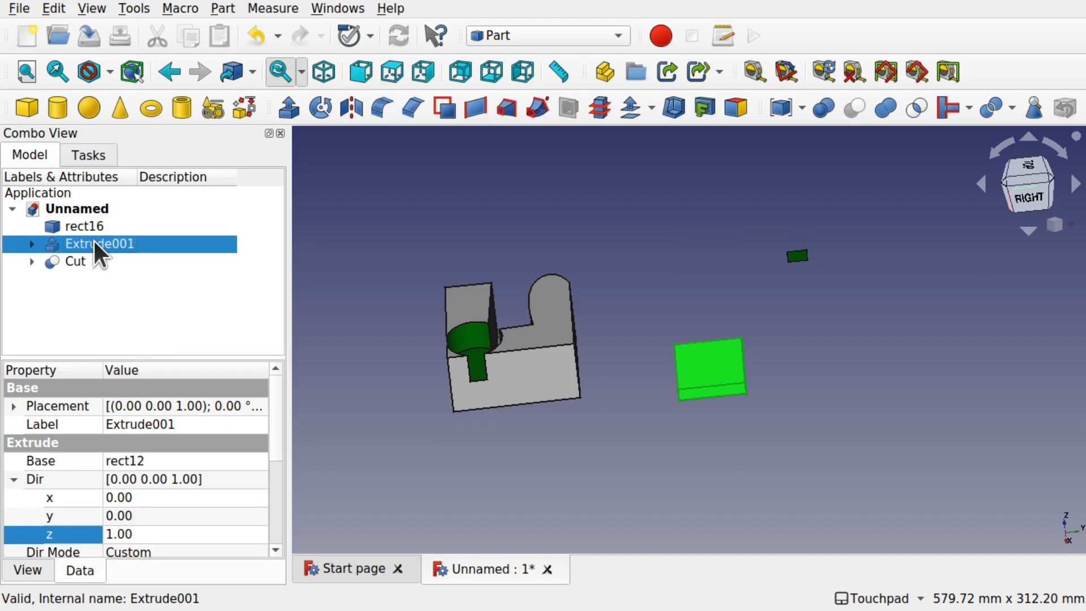
pyautogui.rightClick(93, 239)
pyautogui.click(252, 38)
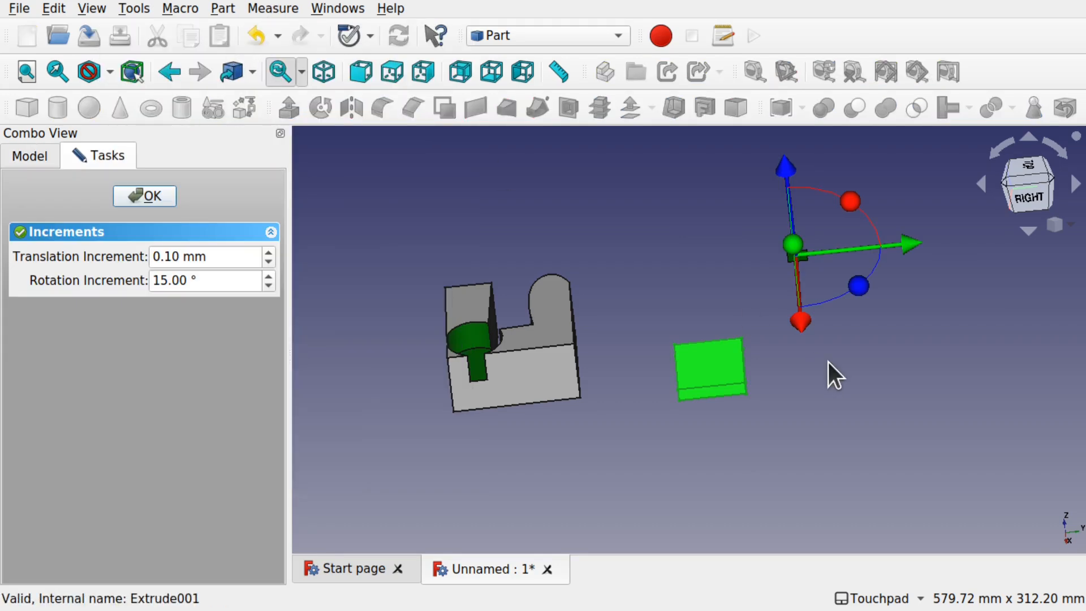
pyautogui.moveTo(910, 246); pyautogui.dragTo(774, 251)
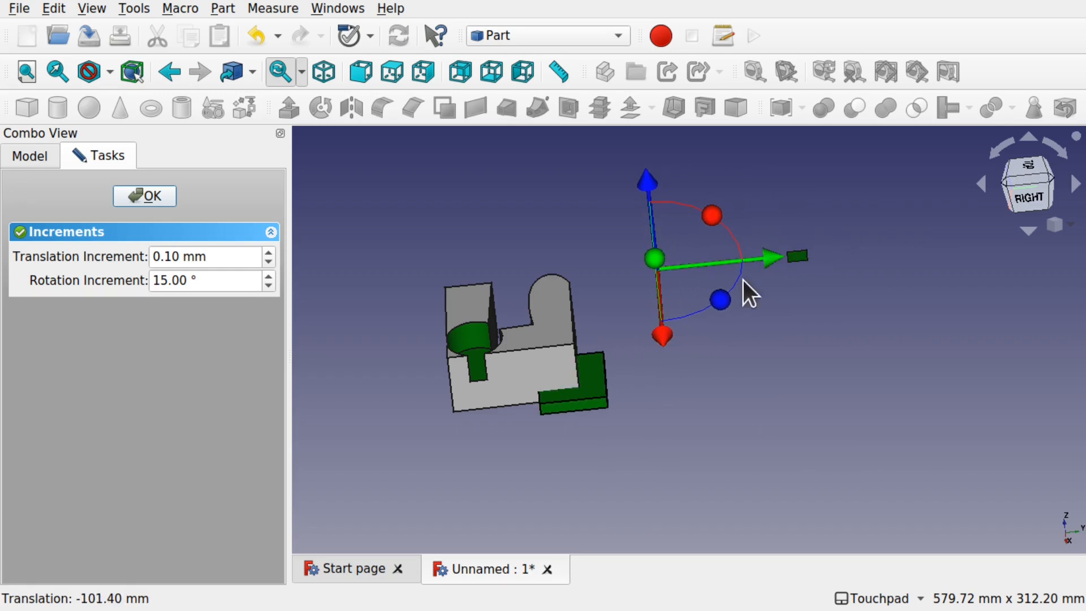
pyautogui.keyDown('alt'); pyautogui.moveTo(579, 459); pyautogui.dragTo(484, 370); pyautogui.keyUp('alt')
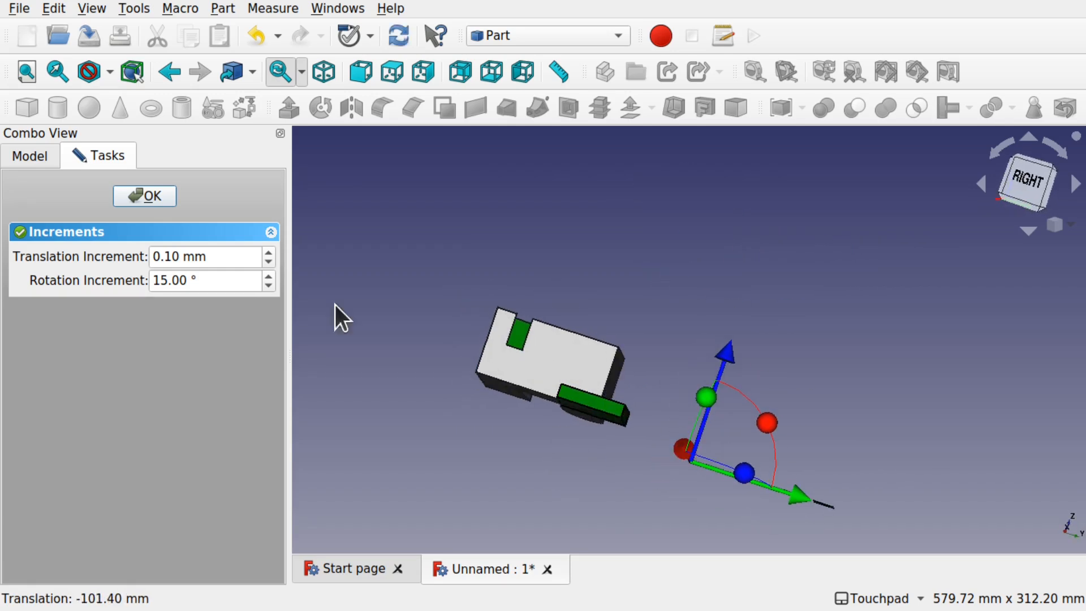
pyautogui.click(152, 197)
# - Fuse the Cut body and Extrude001 with a Boolean Union, and expand the result in the model tree down to rect12
pyautogui.keyDown('alt'); pyautogui.moveTo(640, 340); pyautogui.dragTo(587, 387); pyautogui.keyUp('alt')
pyautogui.click(585, 333)
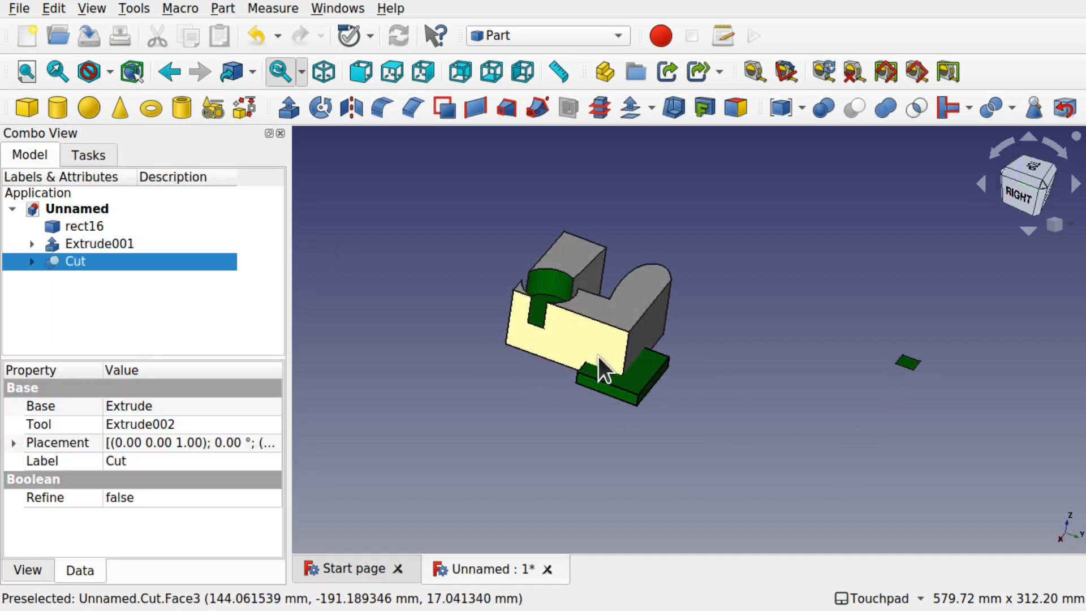
pyautogui.keyDown('ctrl'); pyautogui.click(638, 379); pyautogui.keyUp('ctrl')
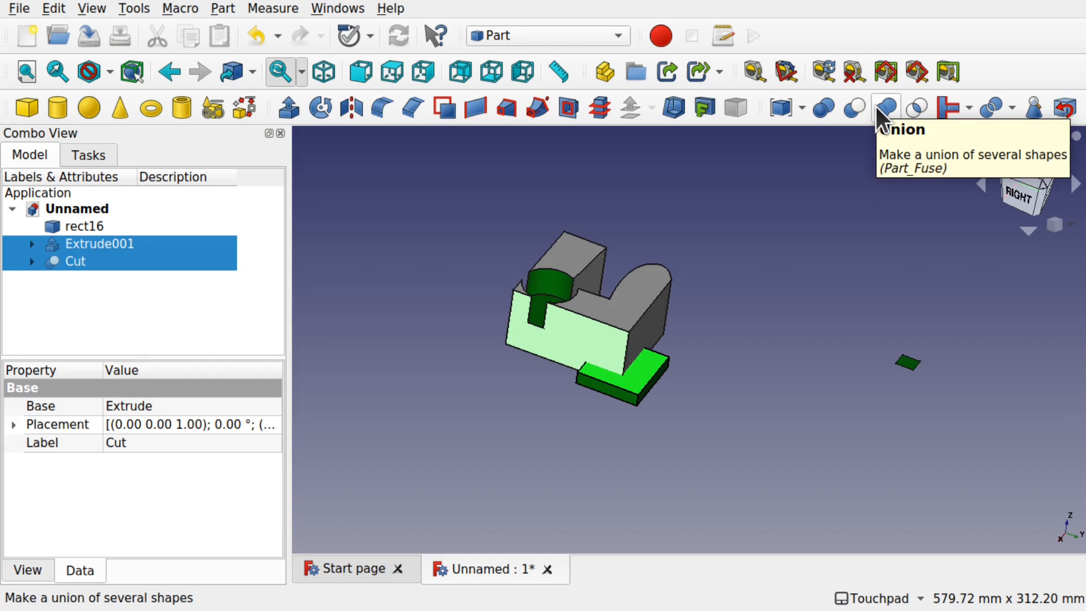
pyautogui.click(825, 108)
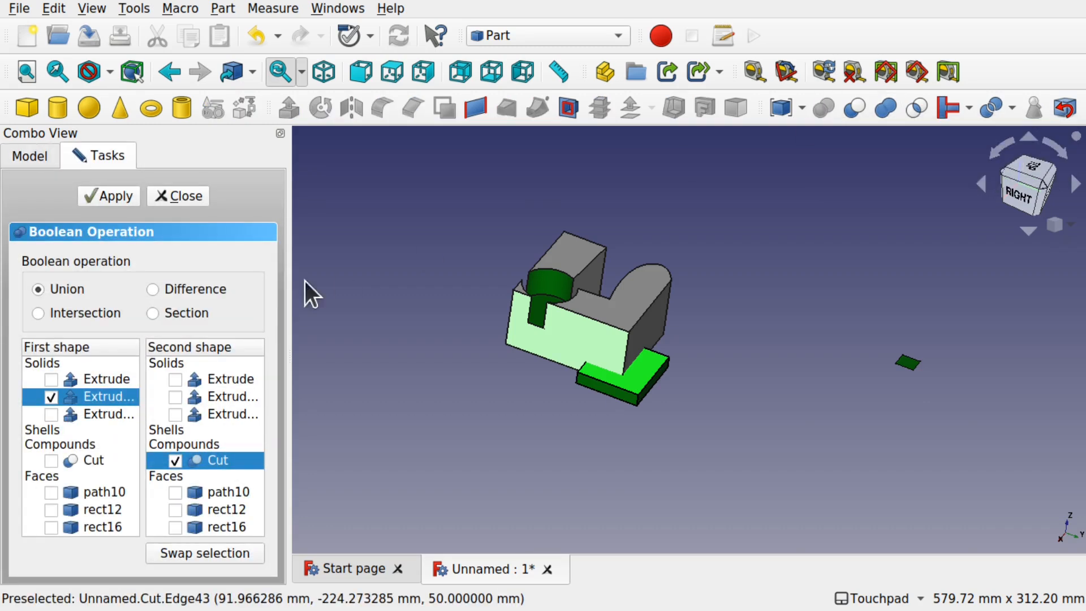
pyautogui.click(190, 198)
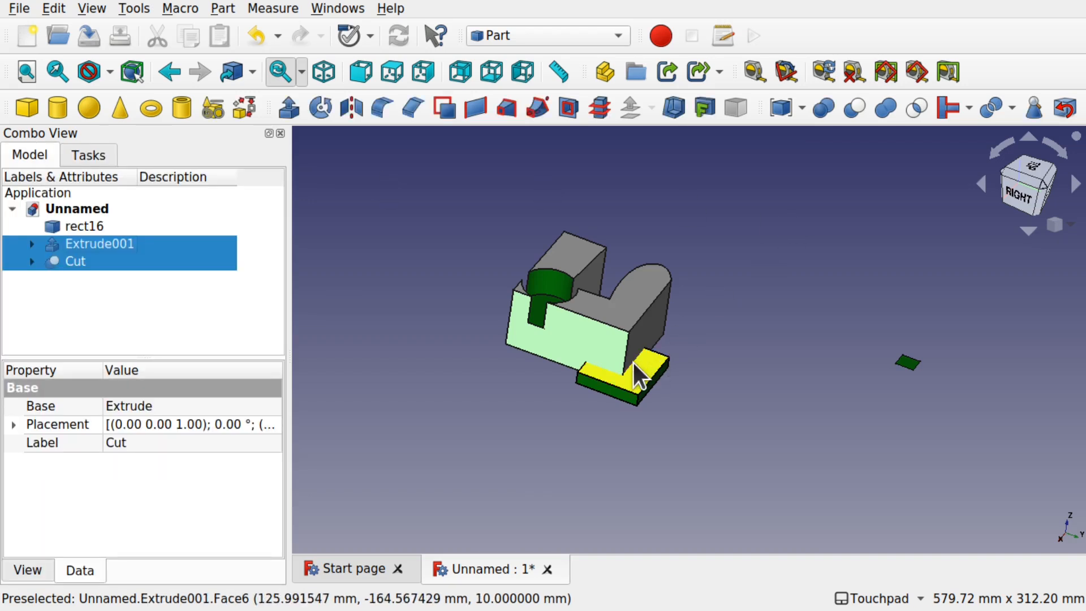
pyautogui.click(885, 107)
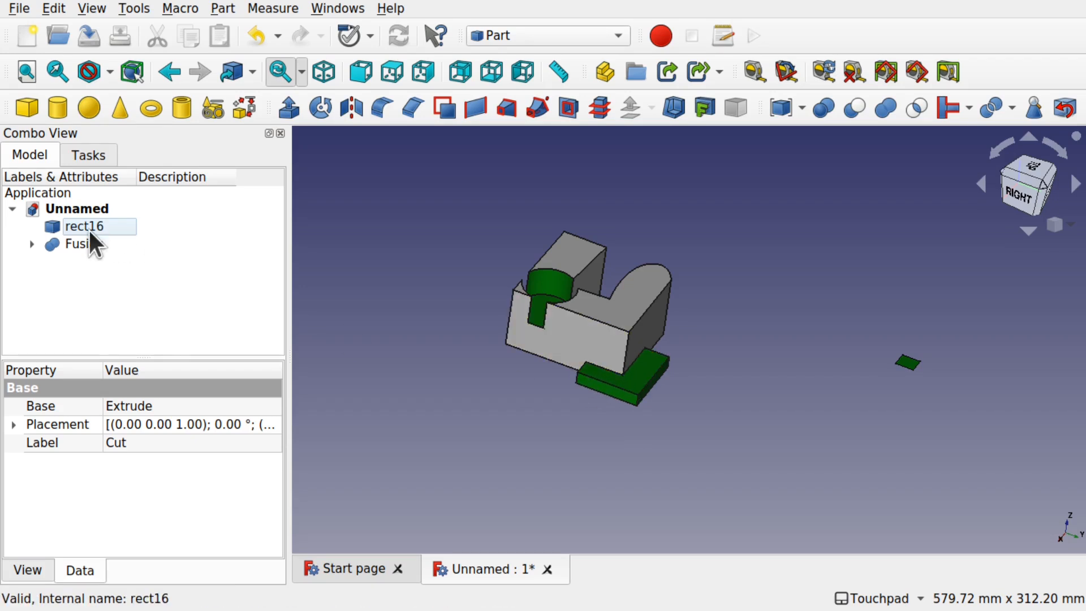
pyautogui.click(32, 243)
pyautogui.click(56, 292)
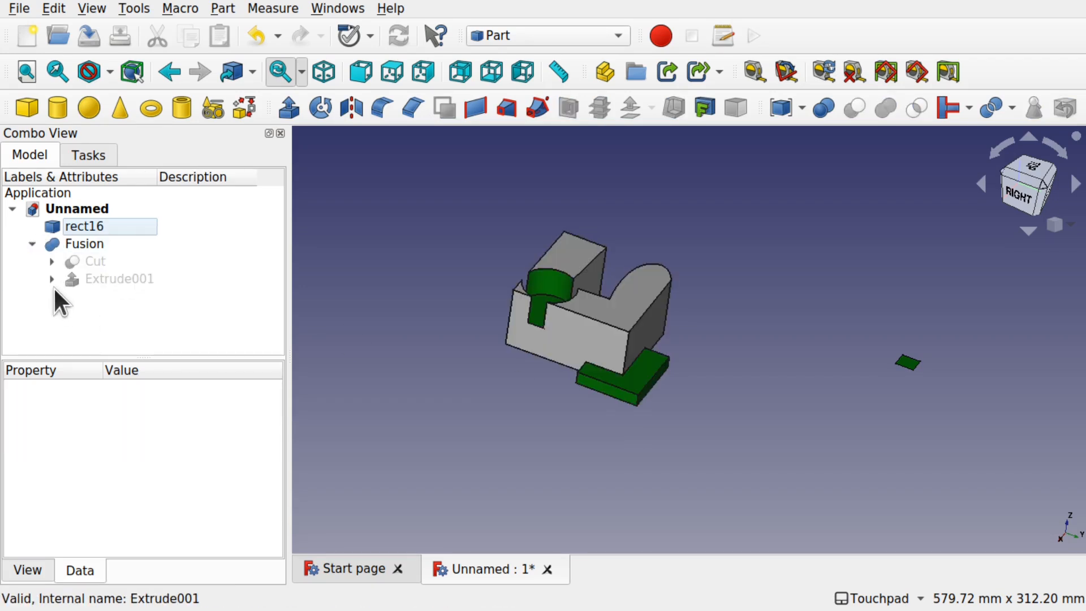
pyautogui.click(51, 279)
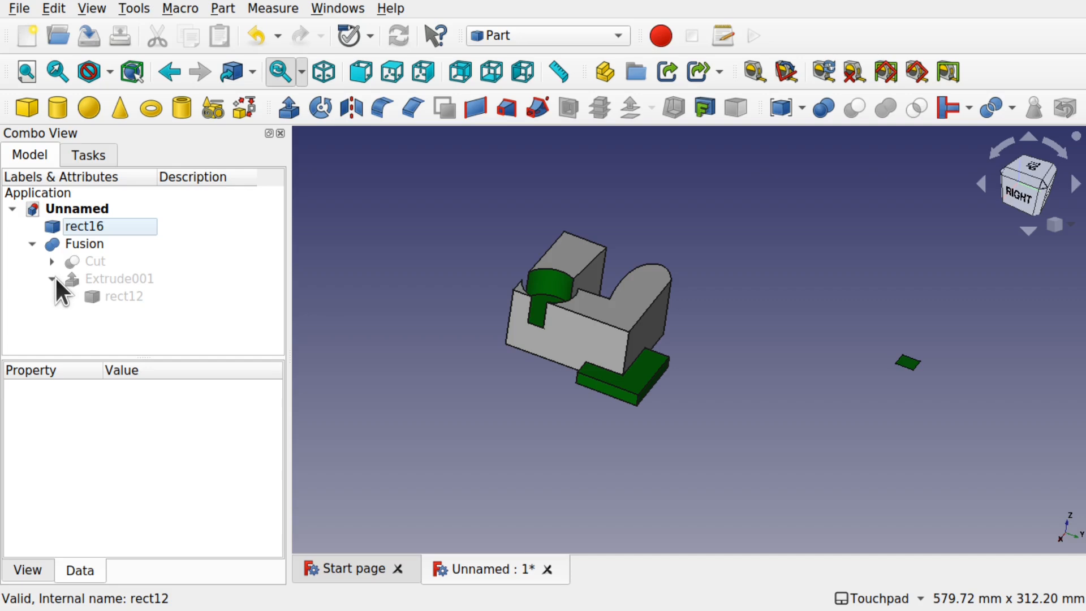
# - Close all open documents without saving and create a new empty document
pyautogui.click(12, 7)
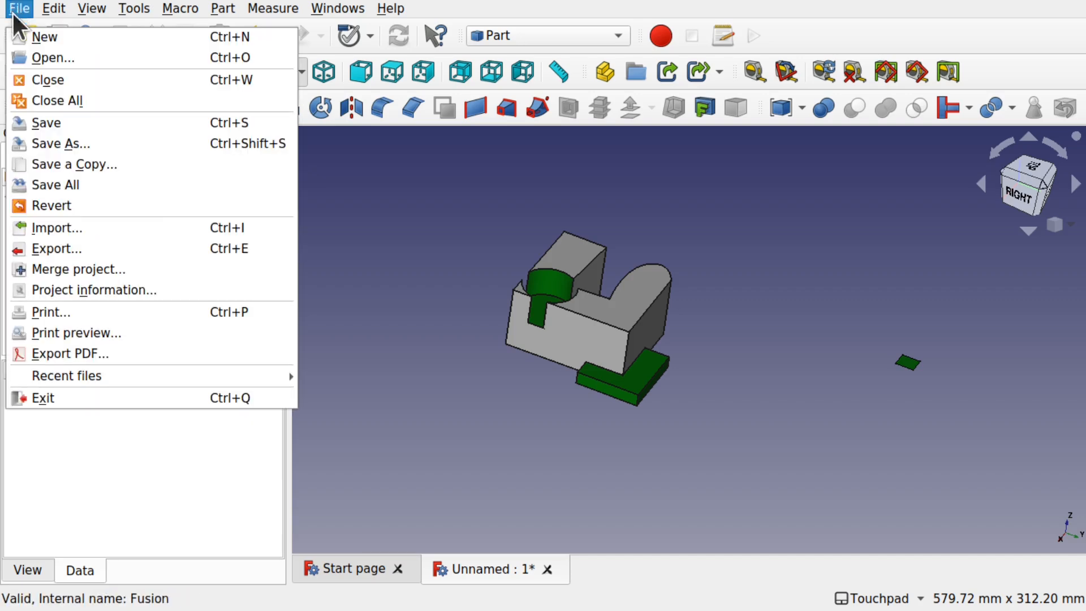
pyautogui.click(104, 105)
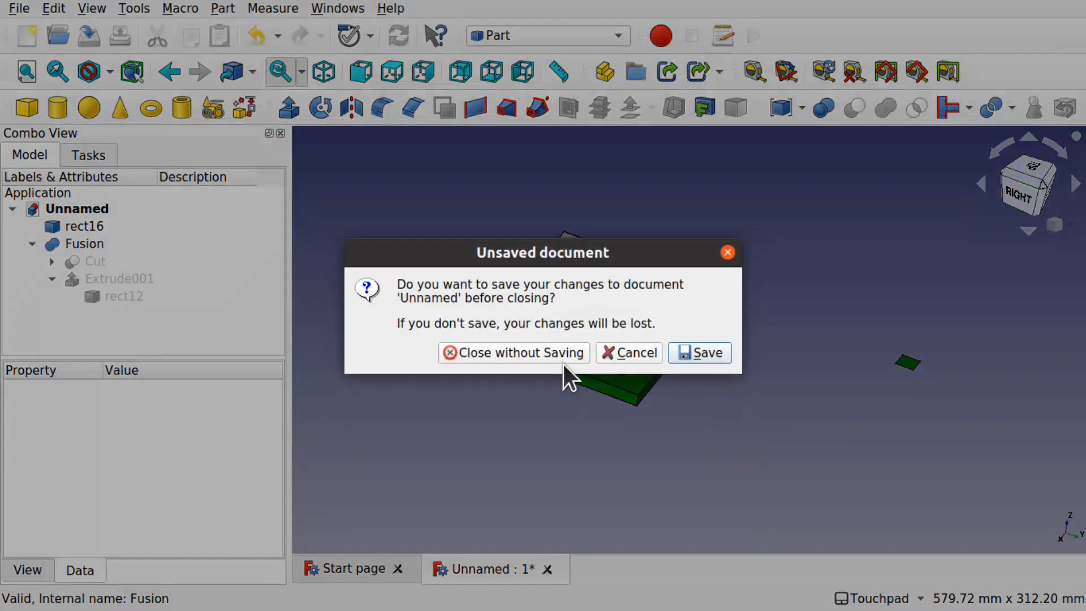
pyautogui.click(556, 365)
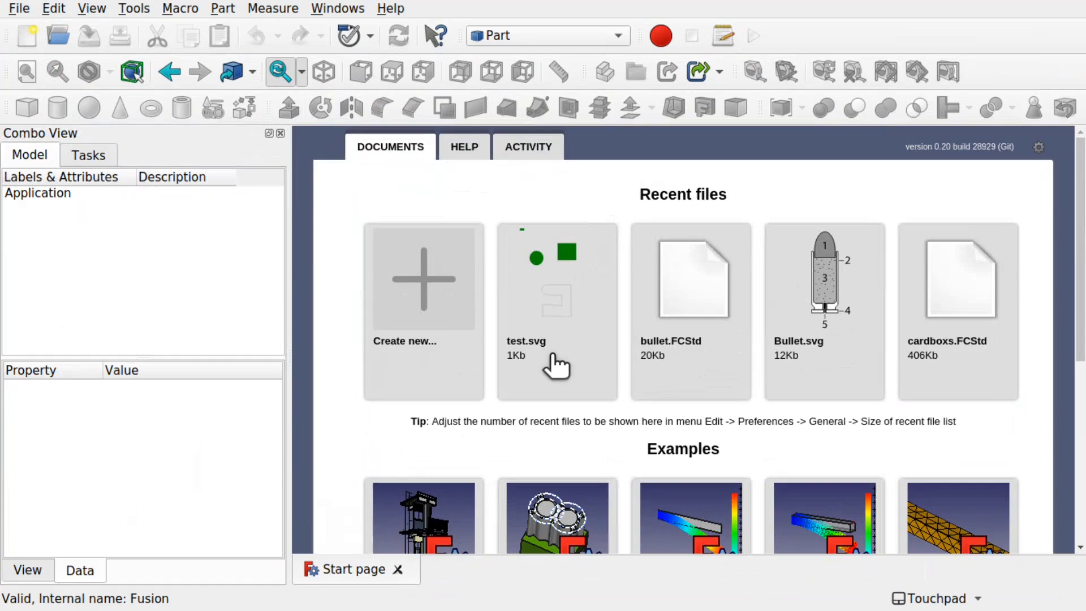
pyautogui.click(436, 308)
# - Import joedq691 (1).svg from the Downloads folder as SVG geometry, using 96 dpi
pyautogui.click(18, 9)
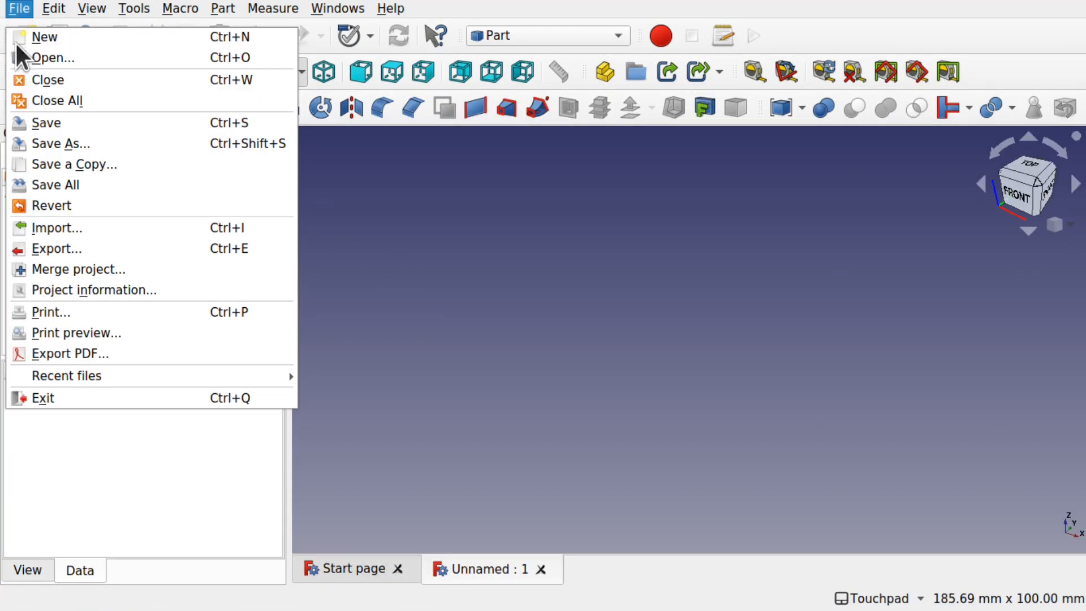
pyautogui.click(89, 225)
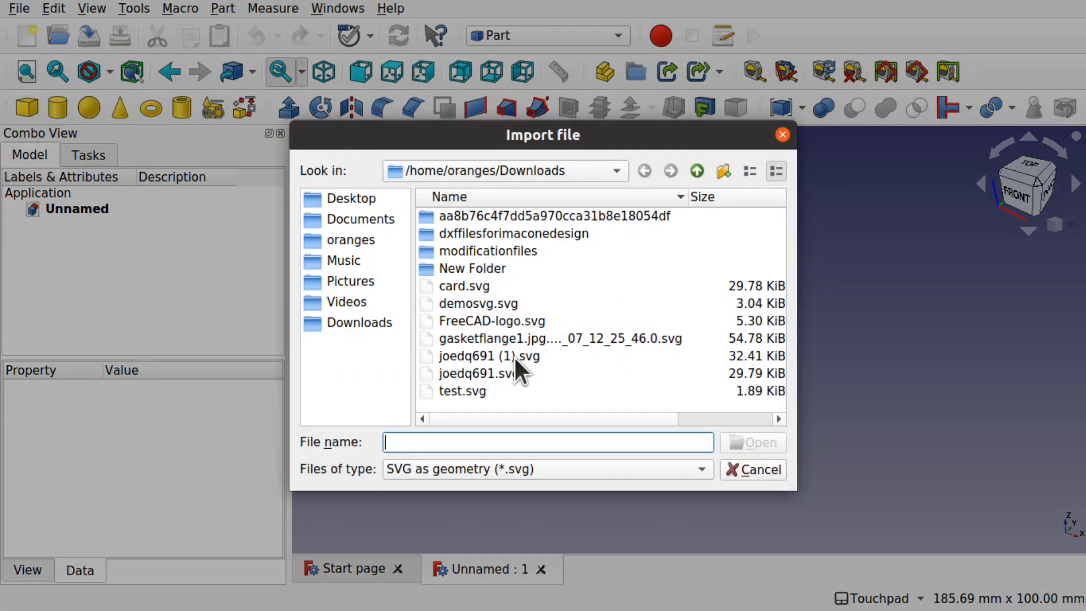
pyautogui.click(491, 357)
pyautogui.click(738, 442)
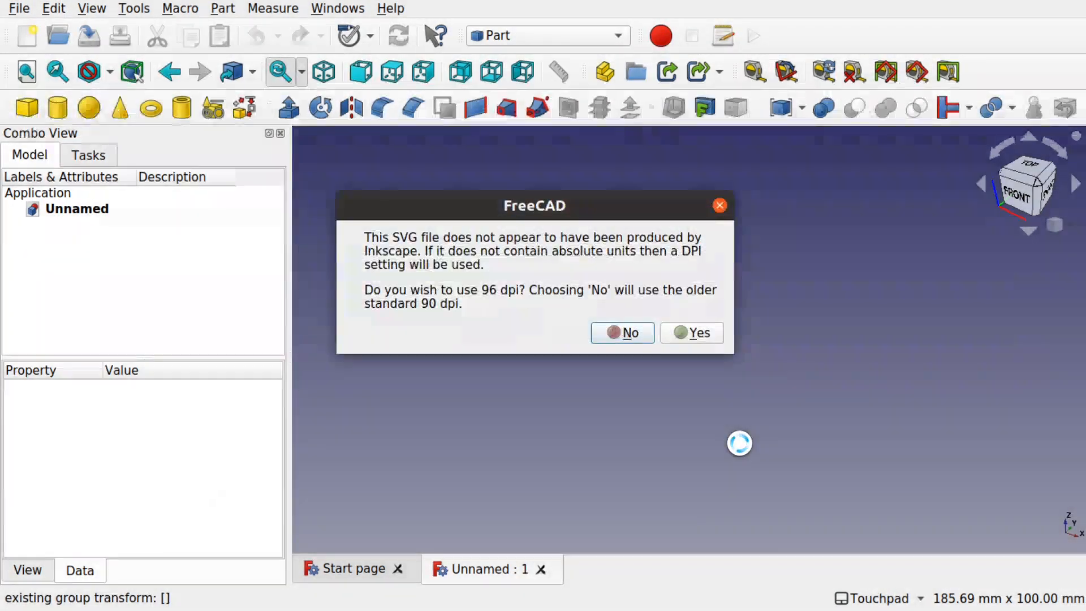
pyautogui.click(691, 333)
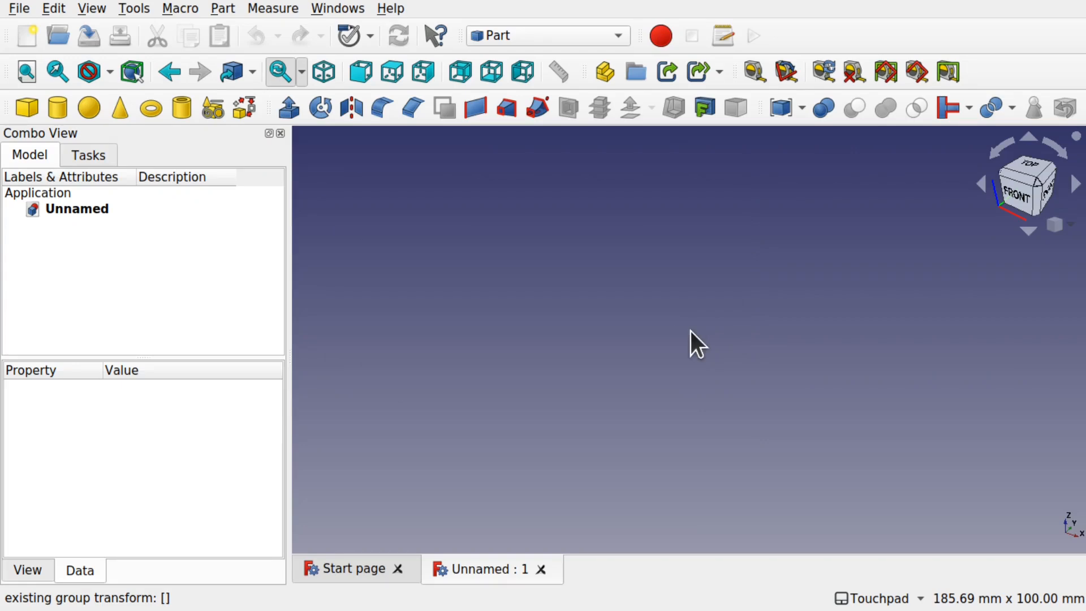
# - Extrude path6, the narrow toothed panel outline beside the large slotted panel, by 3 mm along its normal
pyautogui.keyDown('shift'); pyautogui.moveTo(627, 277); pyautogui.dragTo(599, 381); pyautogui.keyUp('shift')
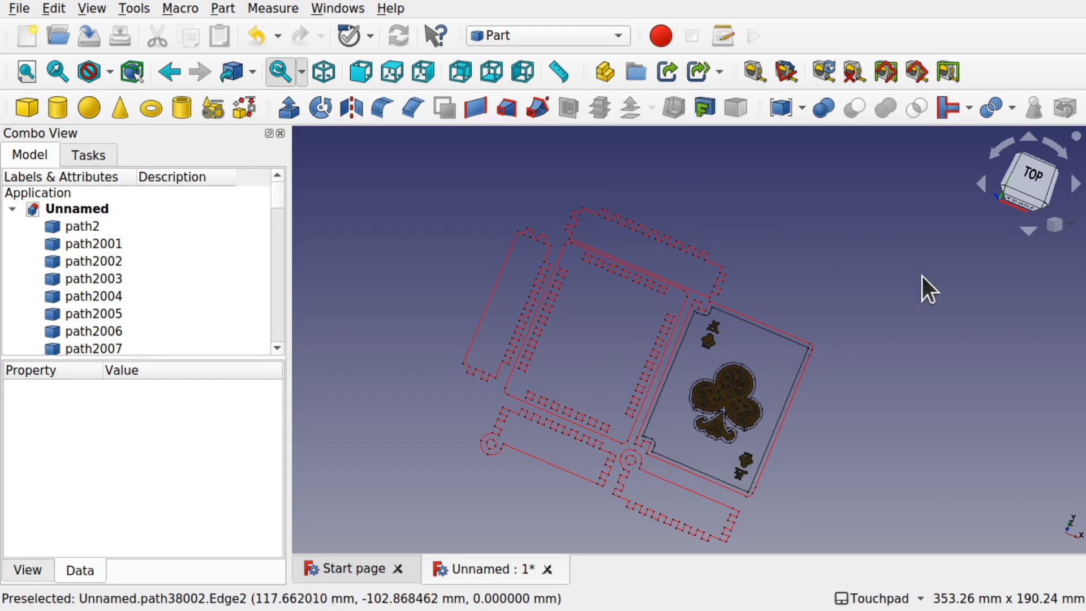
pyautogui.click(1033, 176)
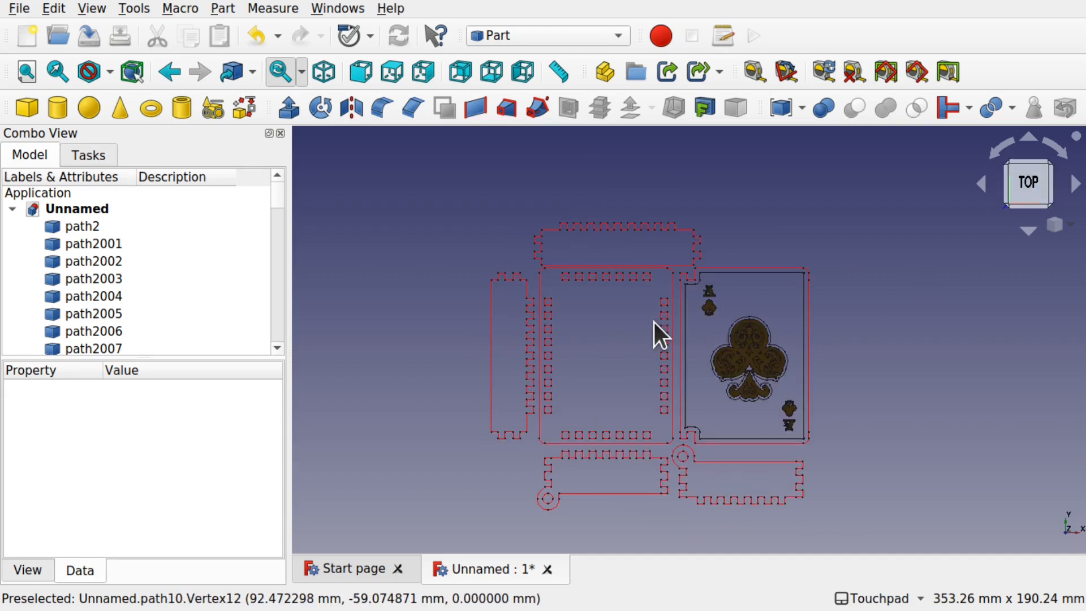
pyautogui.scroll(4, 653, 322)
pyautogui.moveTo(654, 323); pyautogui.dragTo(722, 311, button='middle')
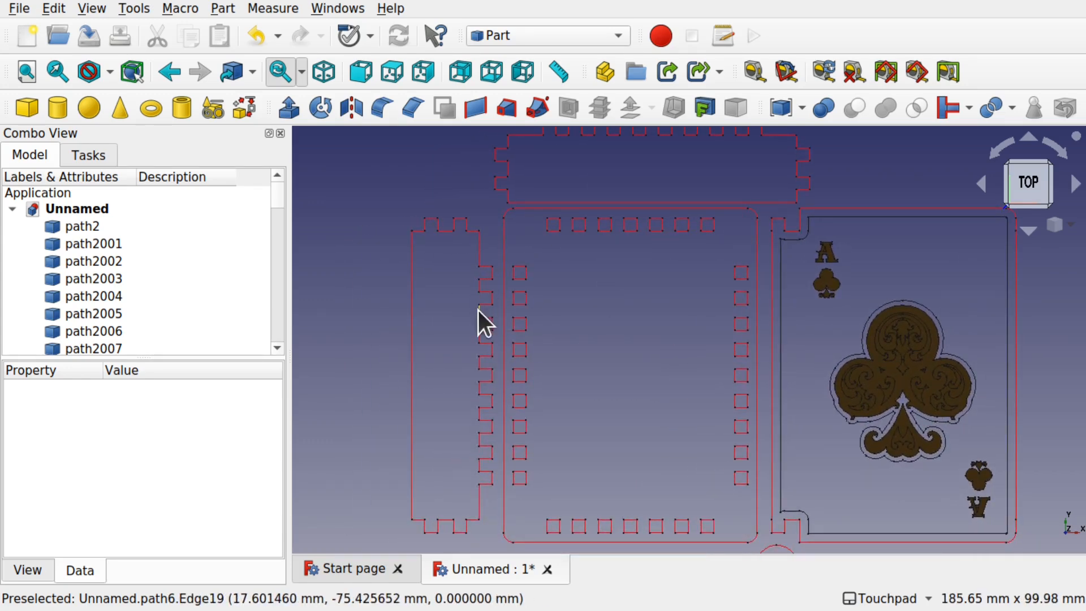
pyautogui.click(486, 294)
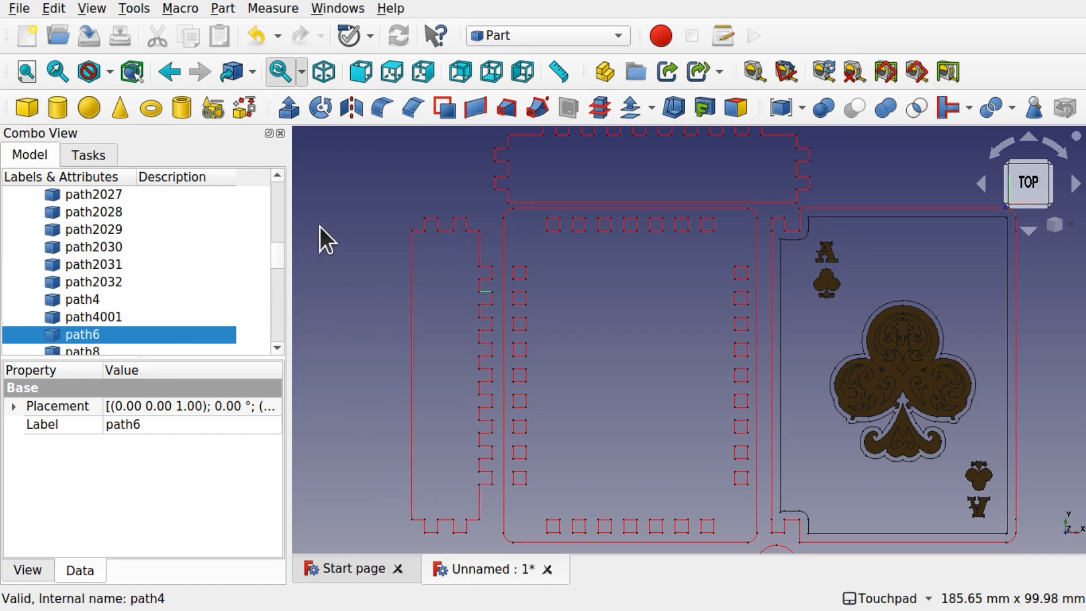
pyautogui.click(290, 109)
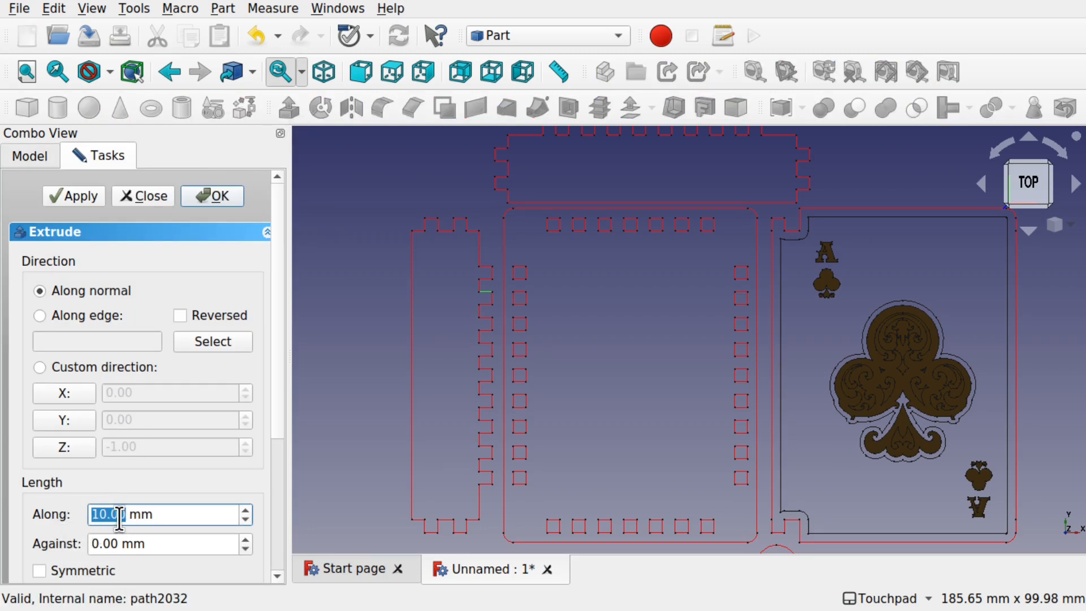
pyautogui.write('3')
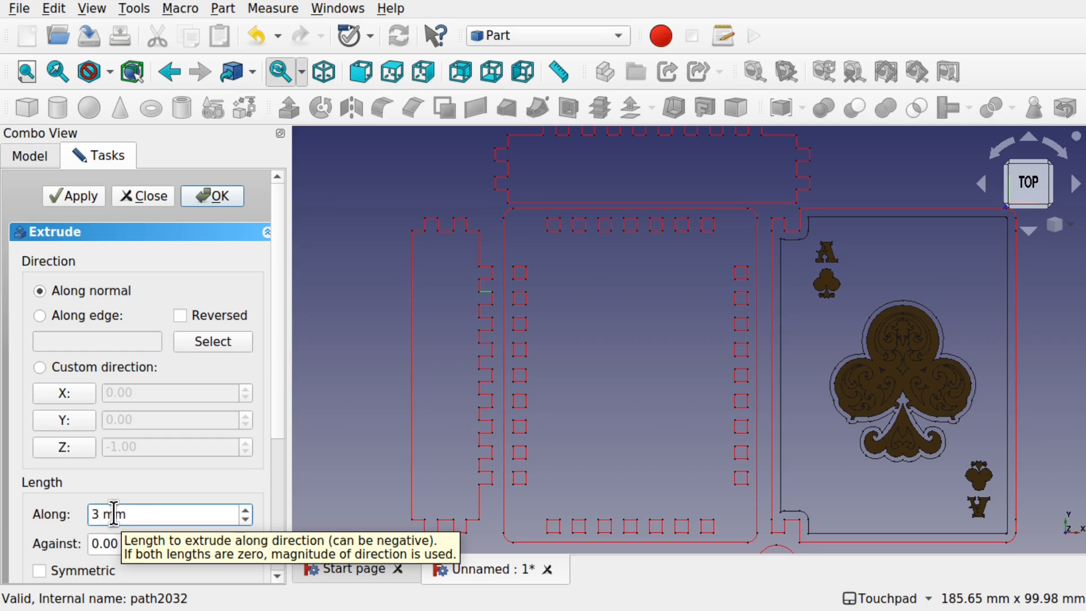
pyautogui.click(210, 201)
pyautogui.keyDown('alt'); pyautogui.moveTo(550, 425); pyautogui.dragTo(567, 440); pyautogui.keyUp('alt')
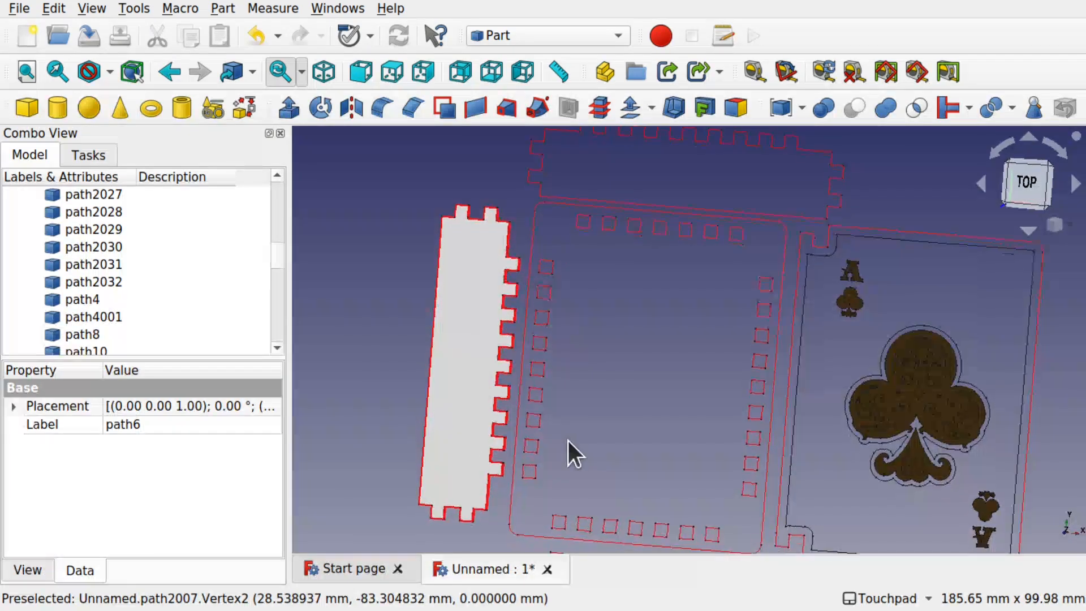
# - Examine which separate paths form the large panel's outline and its upper row of square slots
pyautogui.click(511, 522)
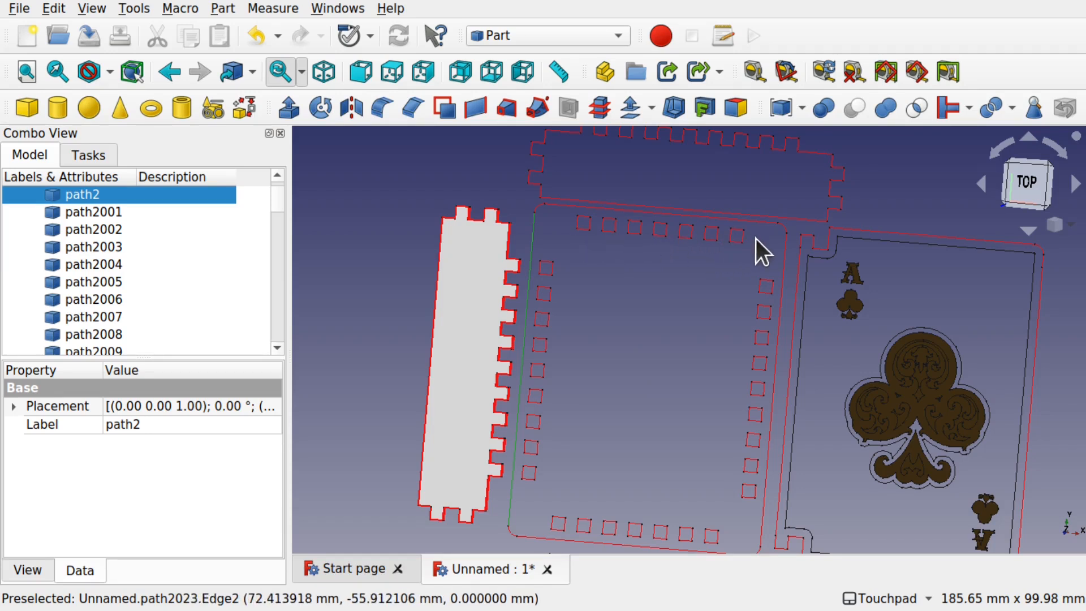
pyautogui.click(596, 379)
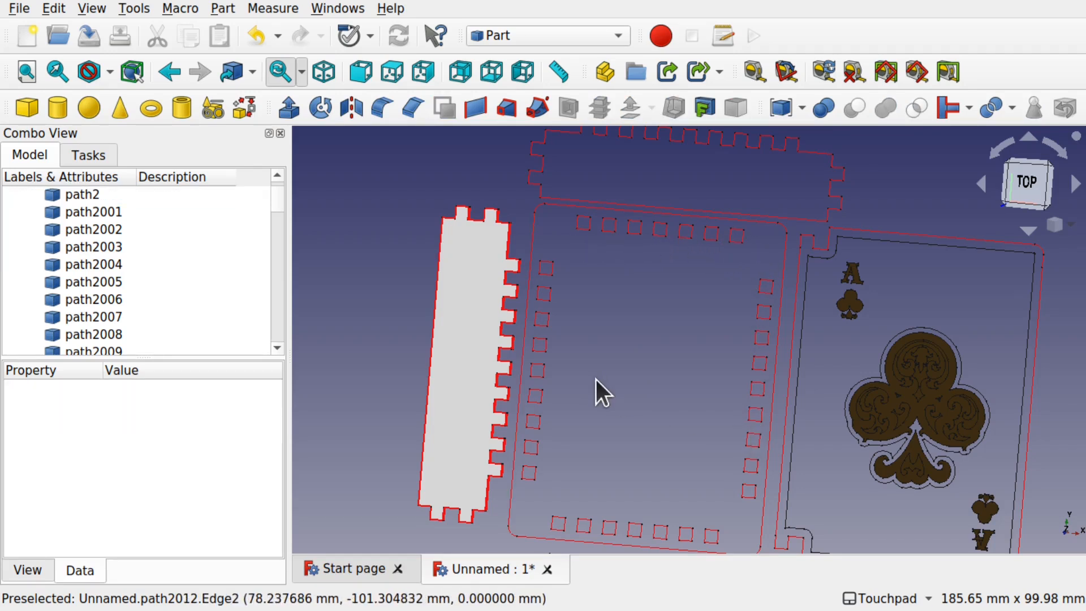
pyautogui.click(582, 229)
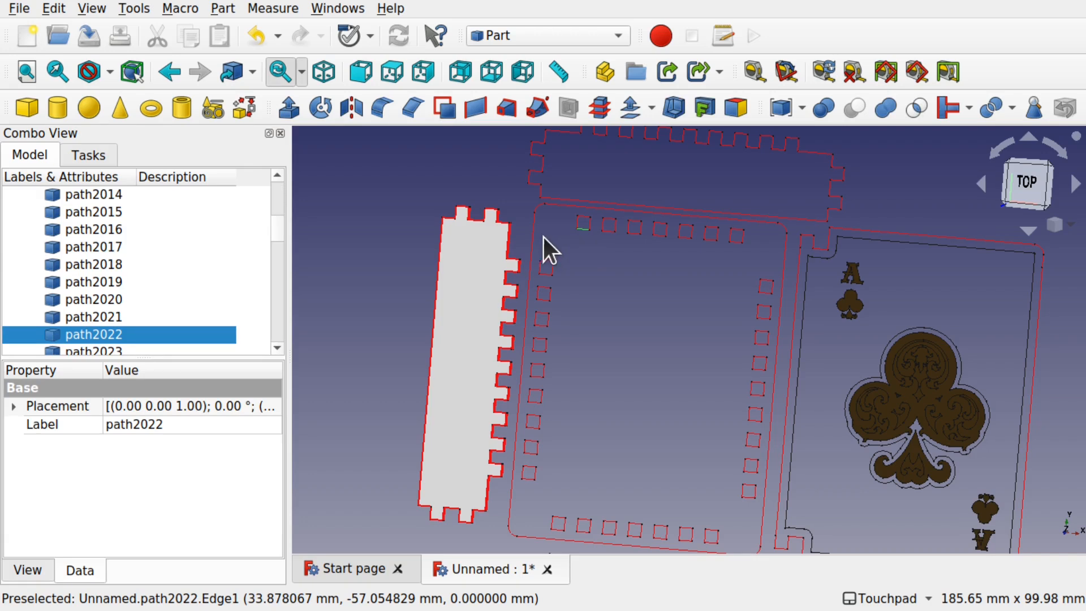
pyautogui.click(607, 230)
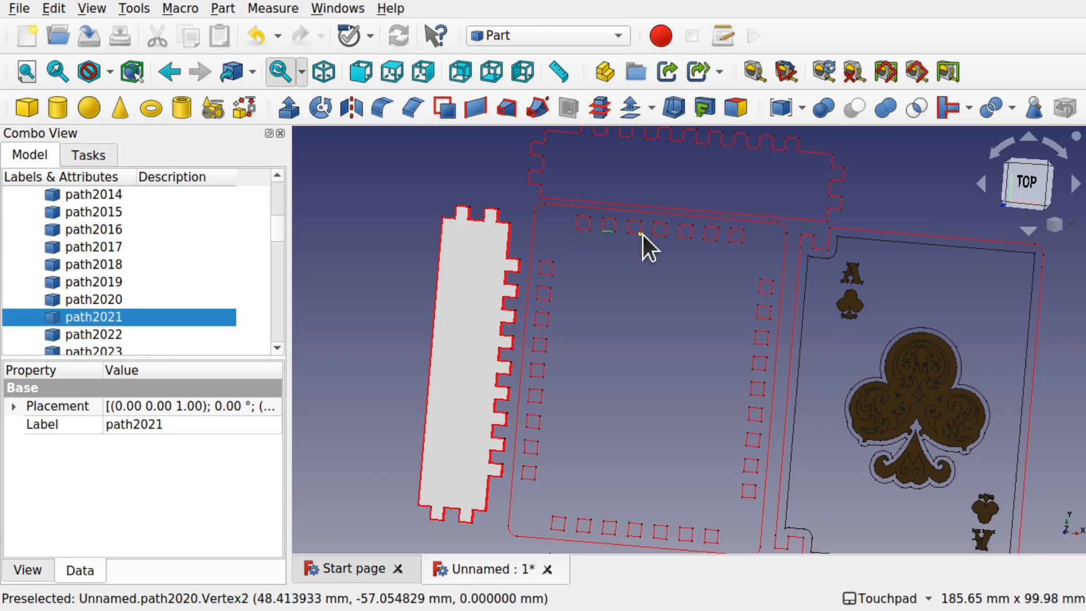
pyautogui.click(640, 233)
pyautogui.click(665, 237)
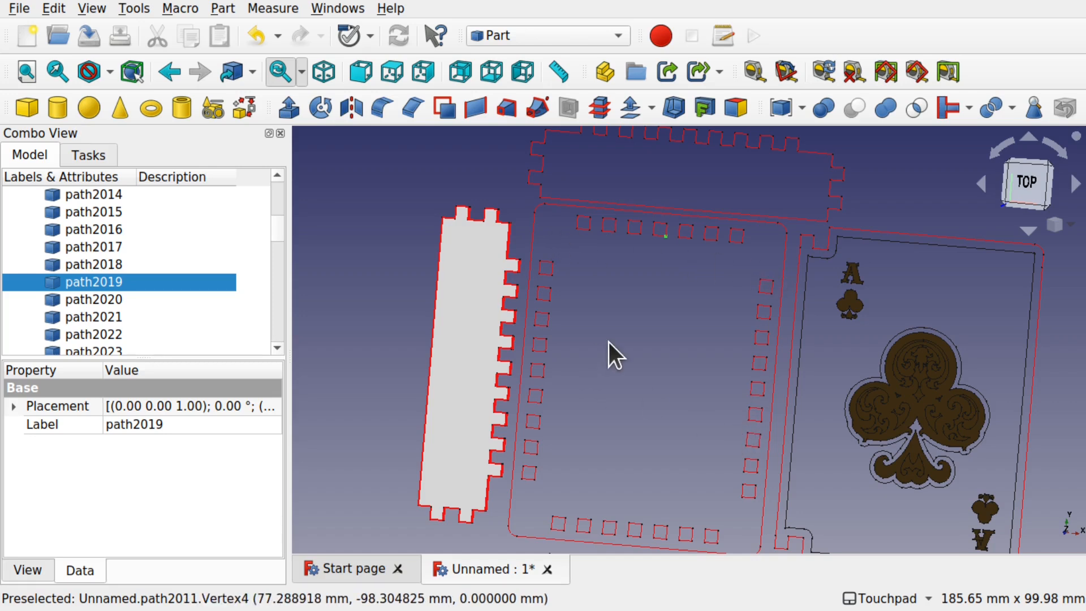
pyautogui.click(532, 237)
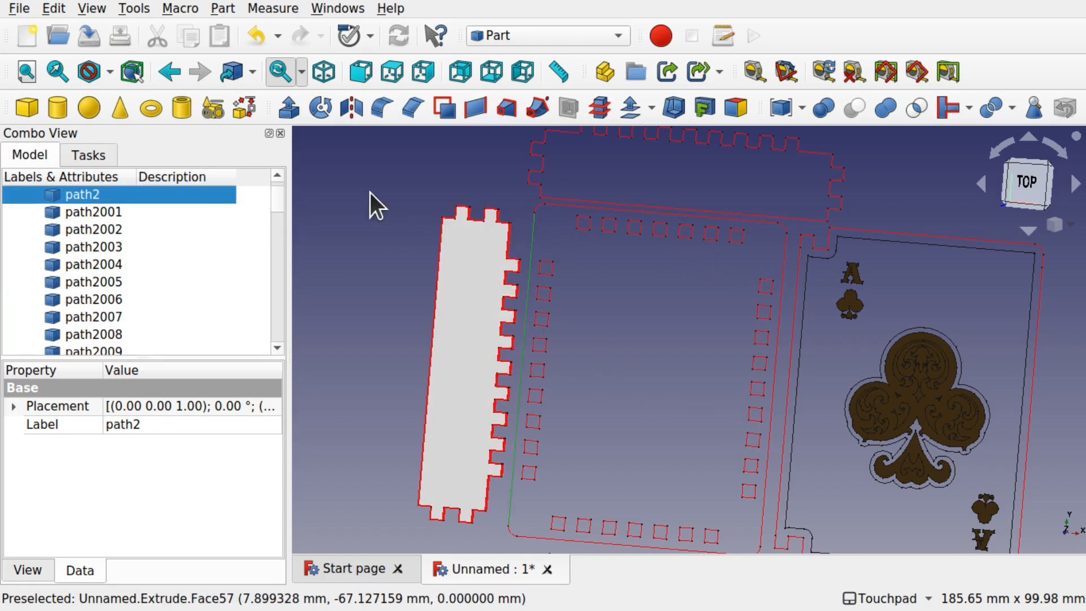
# - Extrude path2, the large rounded panel outline, by 5 mm along its normal
pyautogui.click(289, 108)
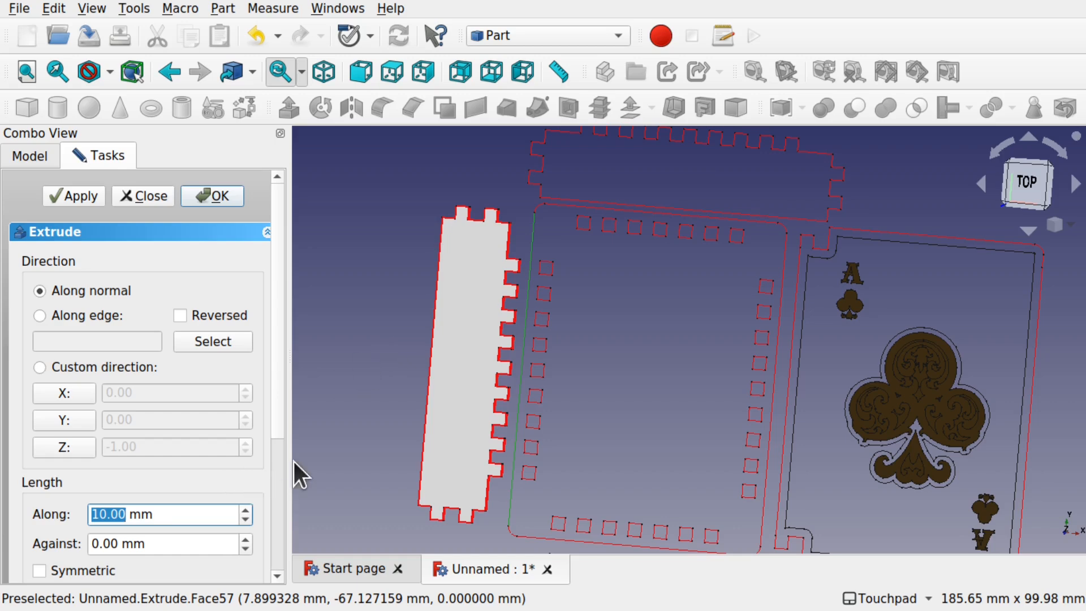
pyautogui.write('5')
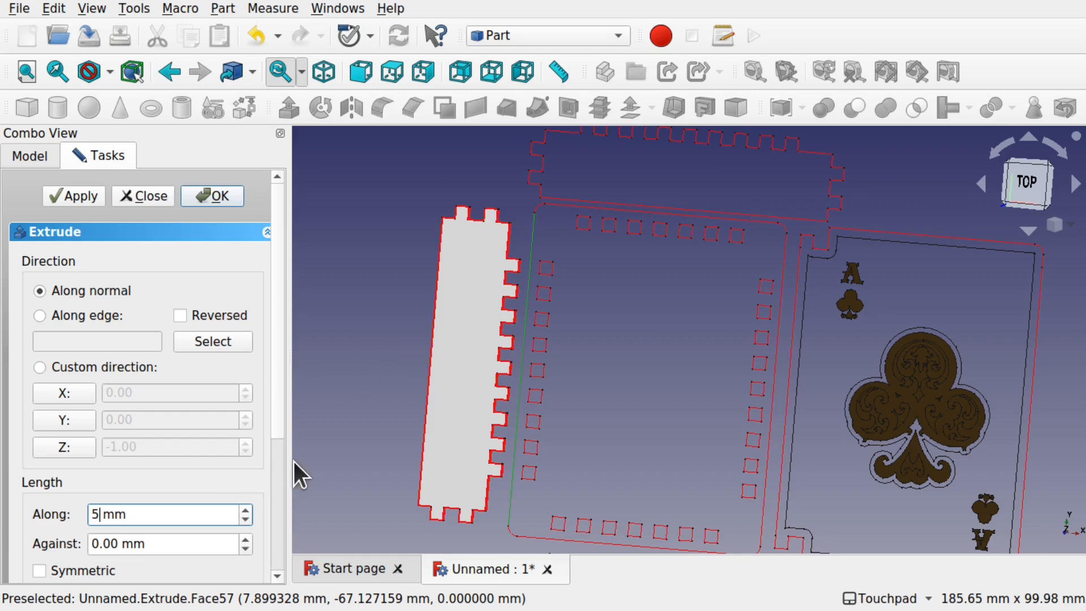
pyautogui.click(219, 198)
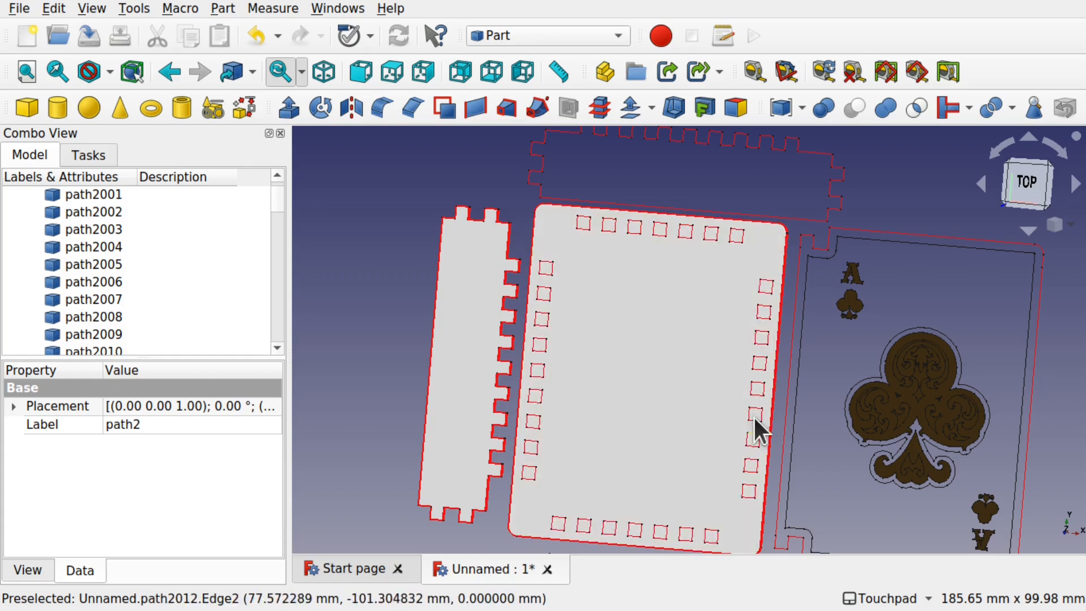
pyautogui.keyDown('alt'); pyautogui.moveTo(628, 450); pyautogui.dragTo(588, 453, button='middle'); pyautogui.keyUp('alt')
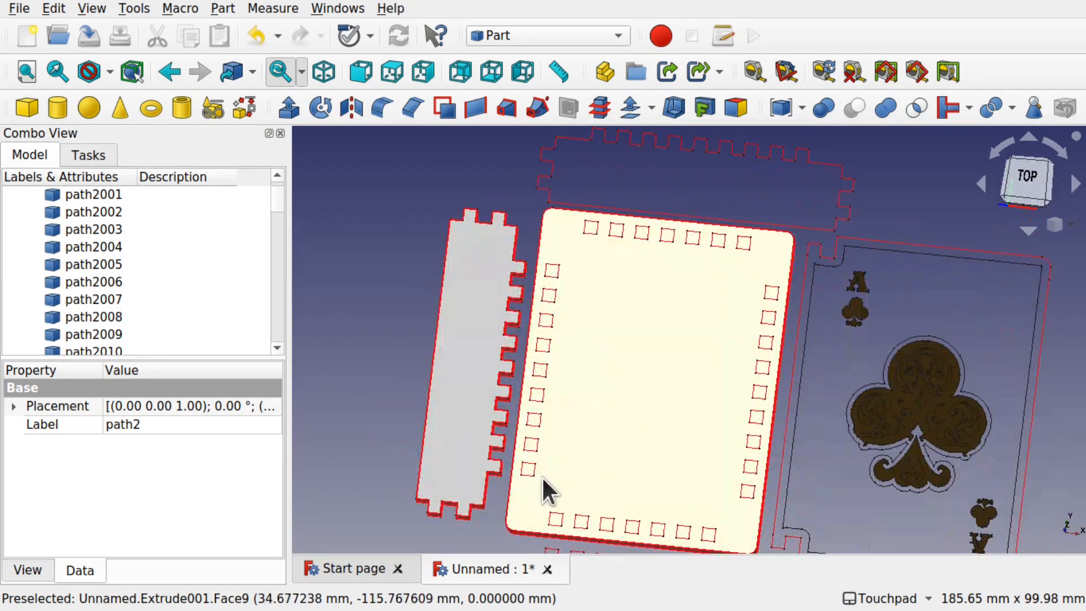
# - Hide the extruded large panel and check its source path in the model tree
pyautogui.click(667, 417)
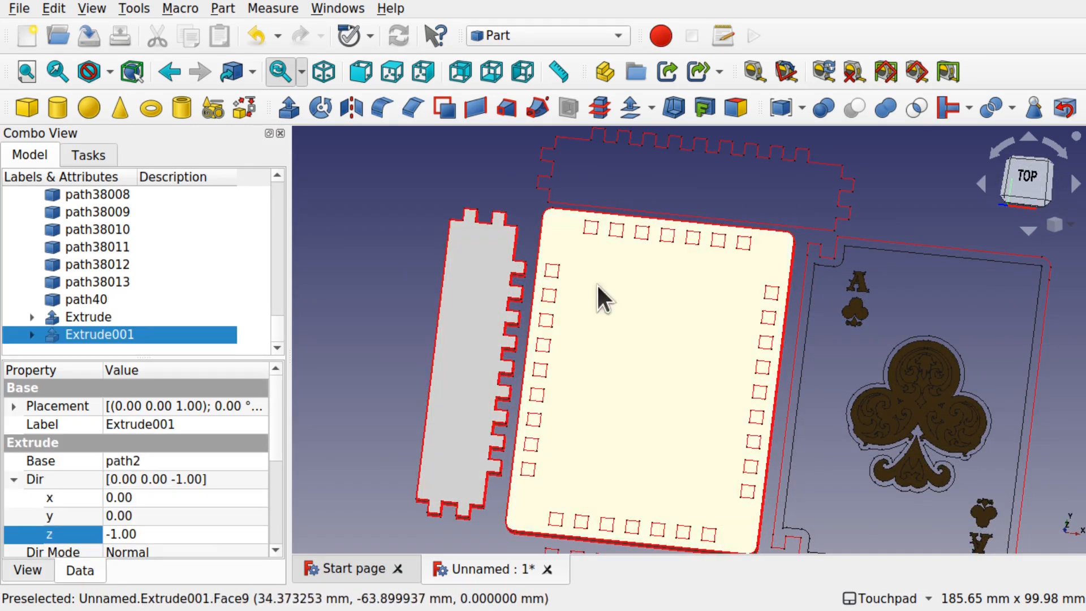
pyautogui.press('space')
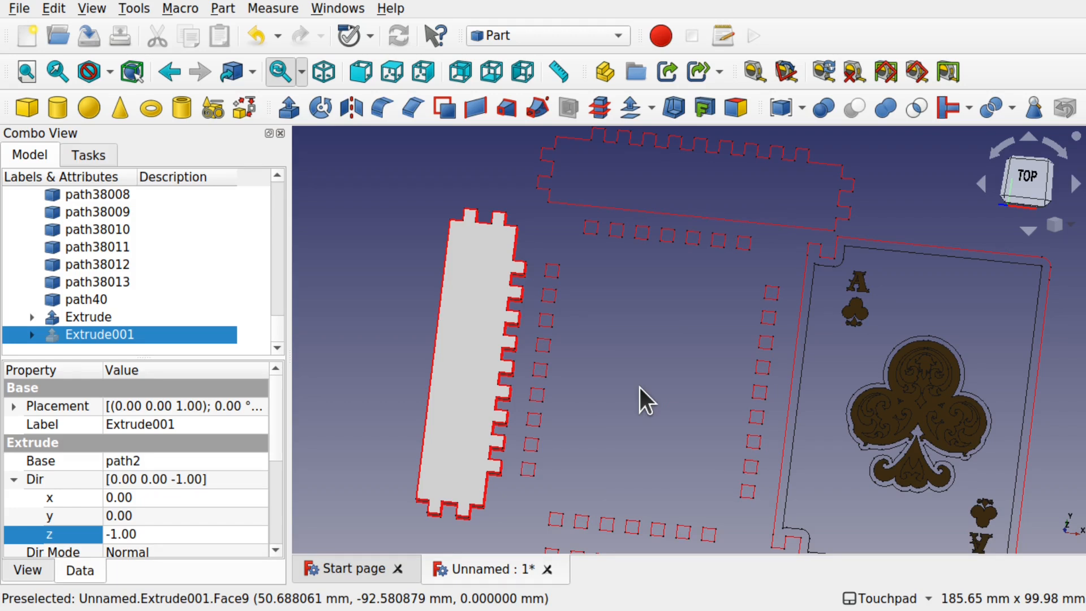
pyautogui.click(31, 334)
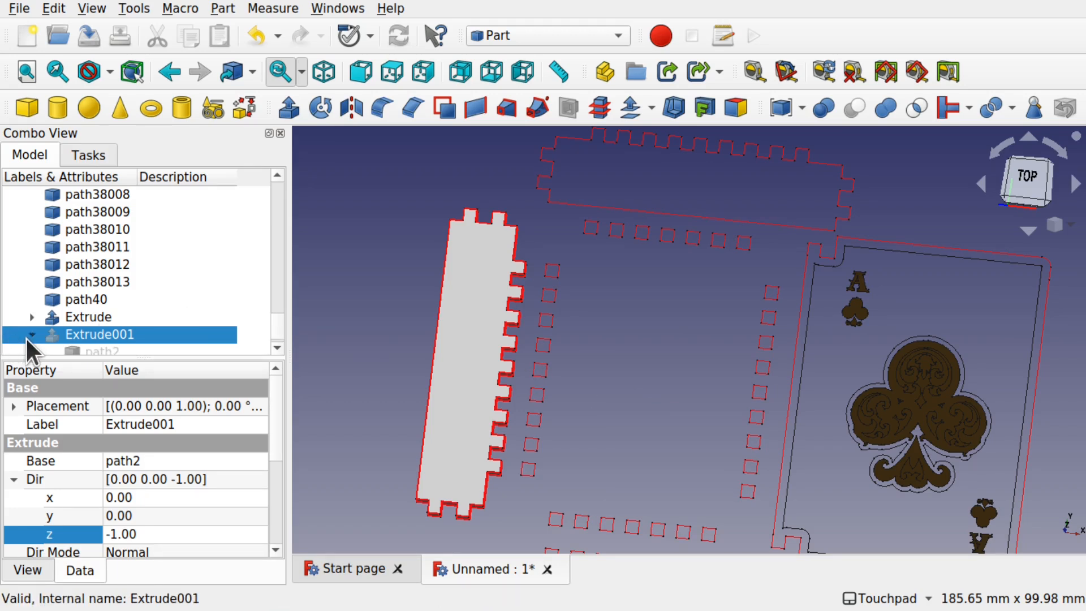
pyautogui.scroll(-1, 274, 320)
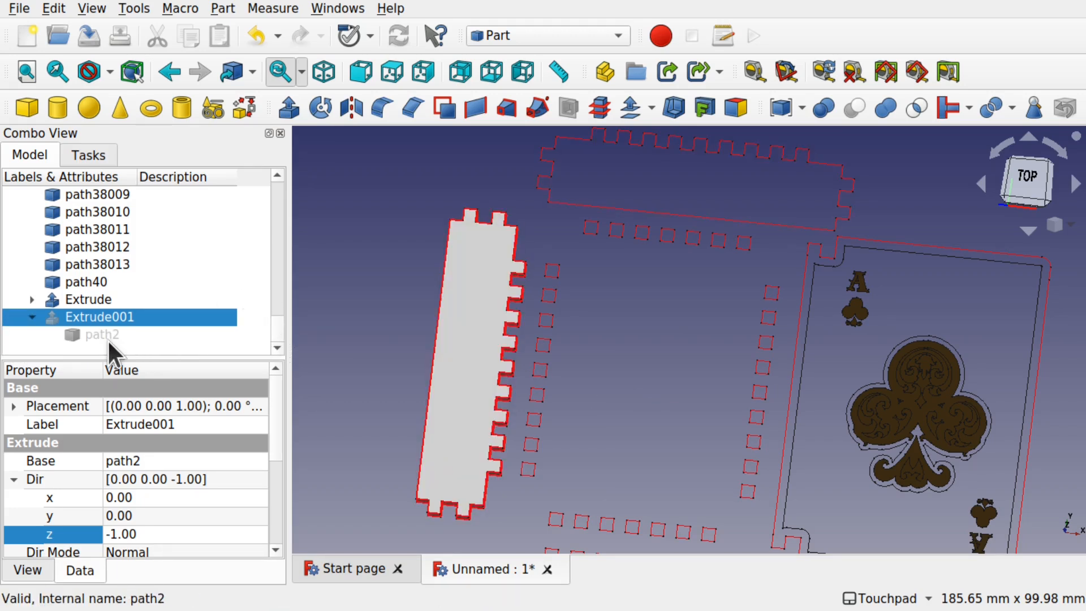
pyautogui.click(32, 317)
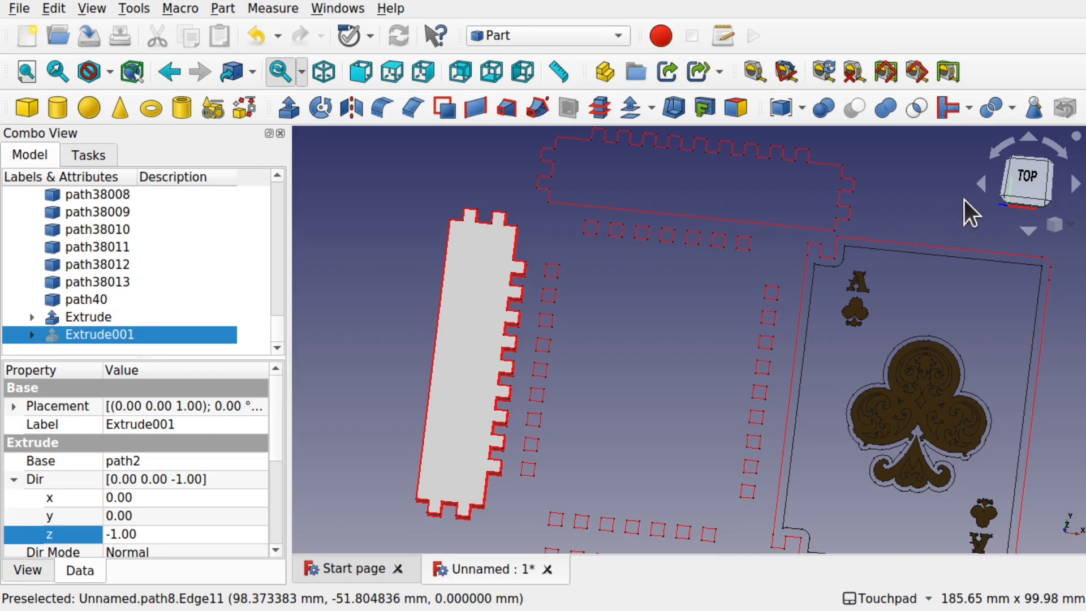
# - Box-select the large panel's upper row of square slots in the top view
pyautogui.click(1024, 181)
pyautogui.scroll(3, 679, 283)
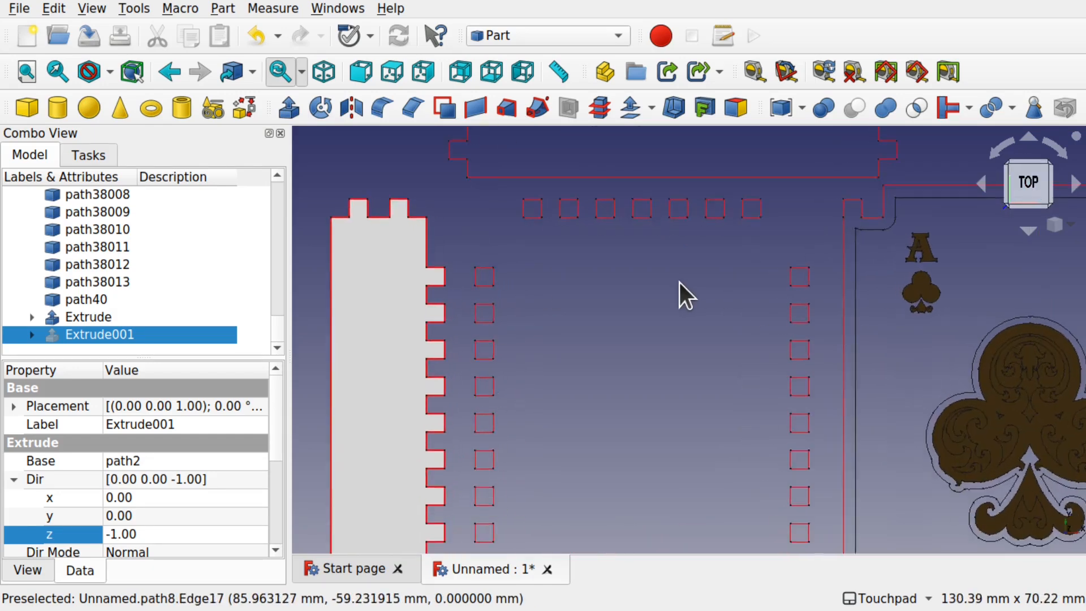
pyautogui.keyDown('shift'); pyautogui.moveTo(680, 283); pyautogui.dragTo(666, 284, button='middle'); pyautogui.keyUp('shift')
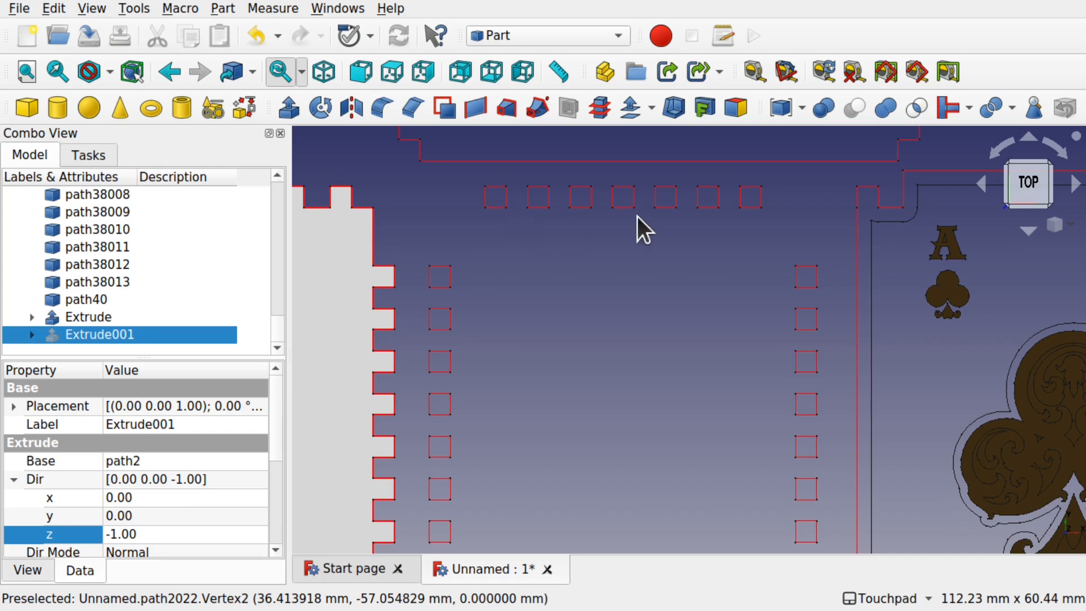
pyautogui.scroll(-5, 612, 250)
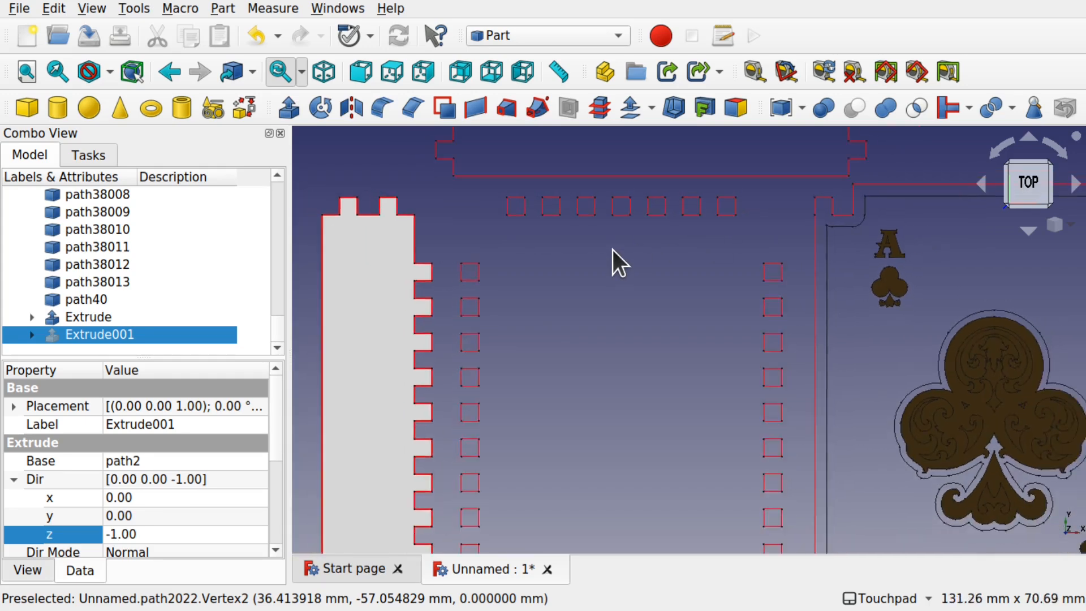
pyautogui.moveTo(642, 286)
pyautogui.keyDown('shift'); pyautogui.mouseDown(button='middle')
pyautogui.moveTo(604, 220)
pyautogui.moveTo(627, 273)
pyautogui.mouseUp(button='middle'); pyautogui.keyUp('shift')
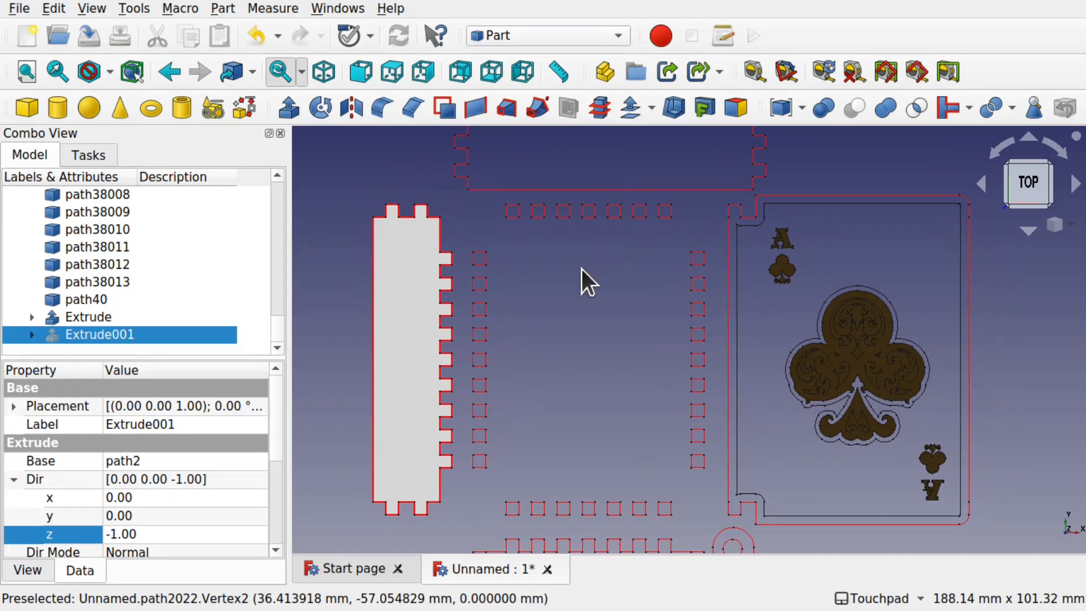
pyautogui.click(55, 9)
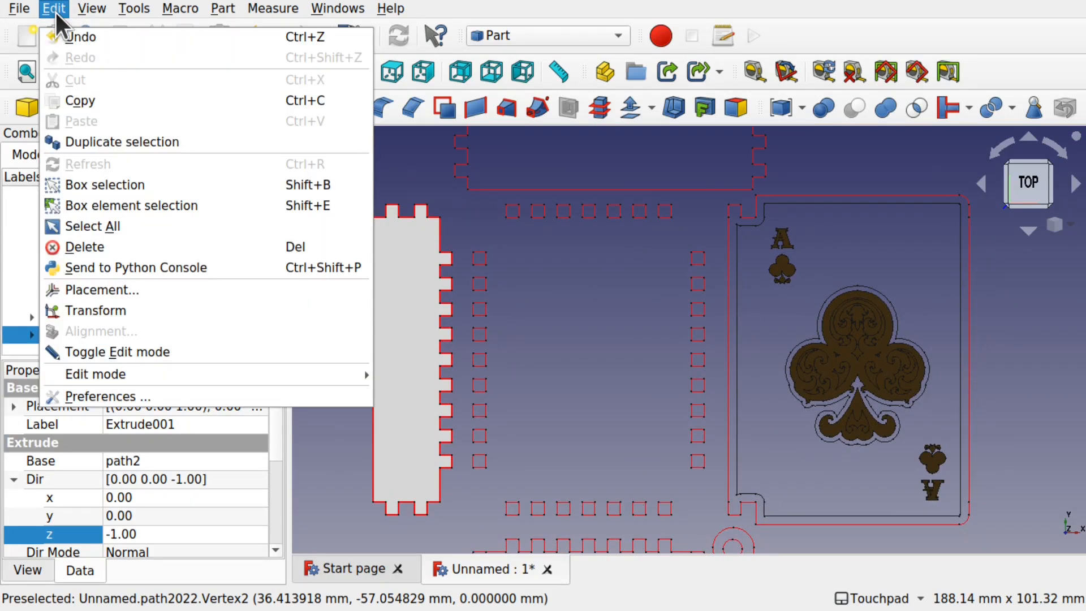
pyautogui.click(124, 184)
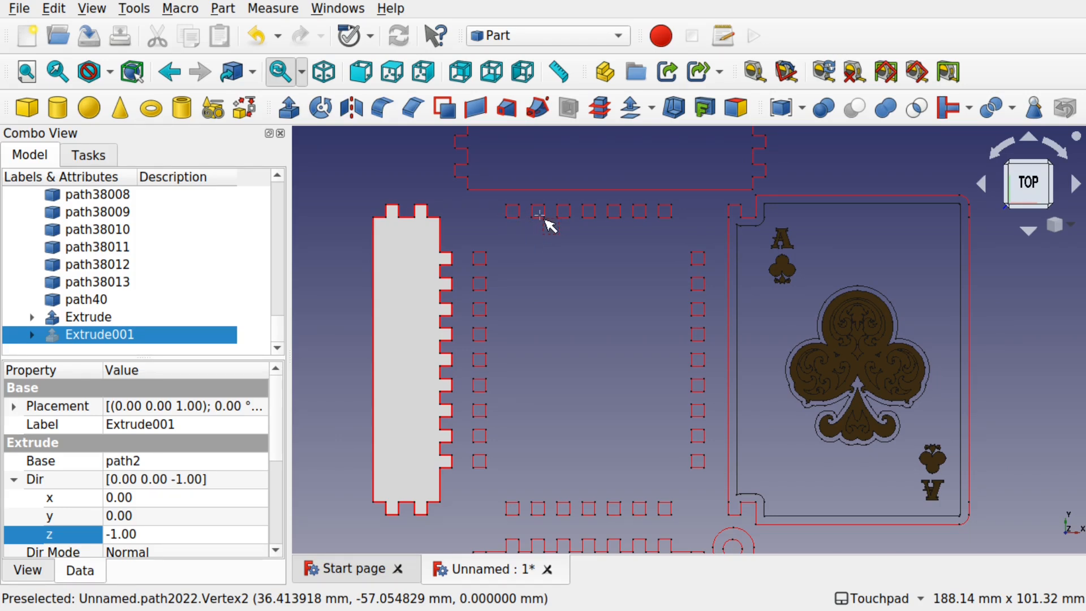
pyautogui.moveTo(493, 197); pyautogui.dragTo(685, 233)
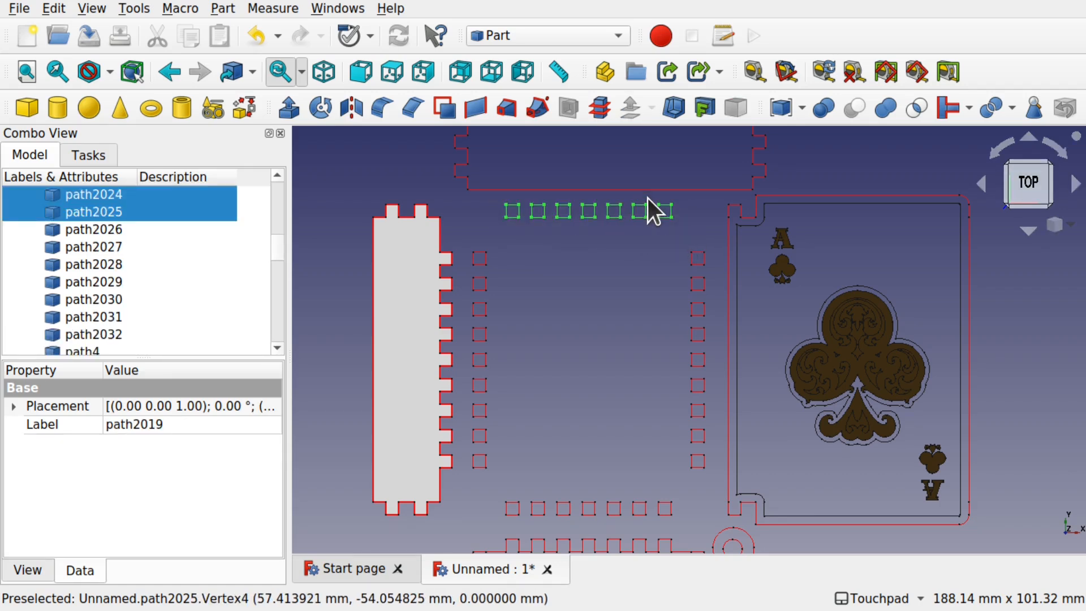
# - Add the square slots along the large panel's left and lower edges to the selection with box selection
pyautogui.click(54, 9)
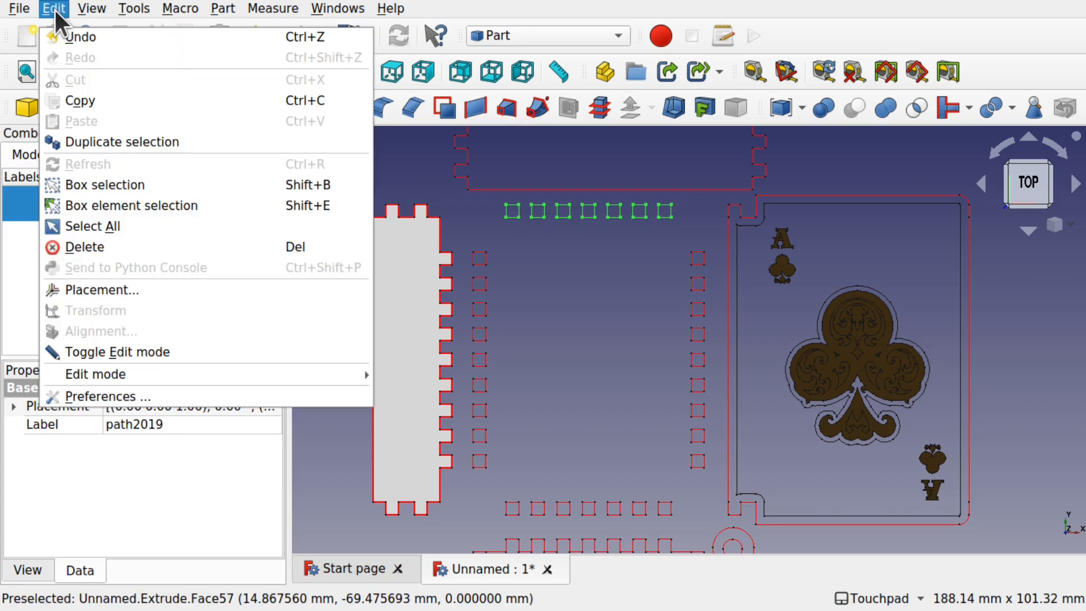
pyautogui.click(116, 188)
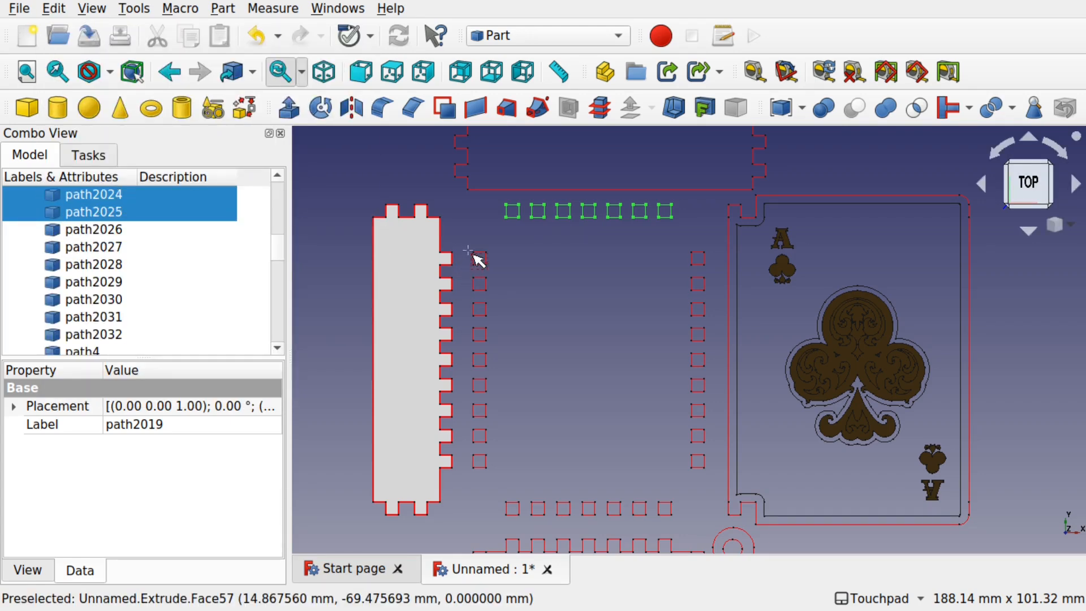
pyautogui.moveTo(468, 245); pyautogui.dragTo(500, 474)
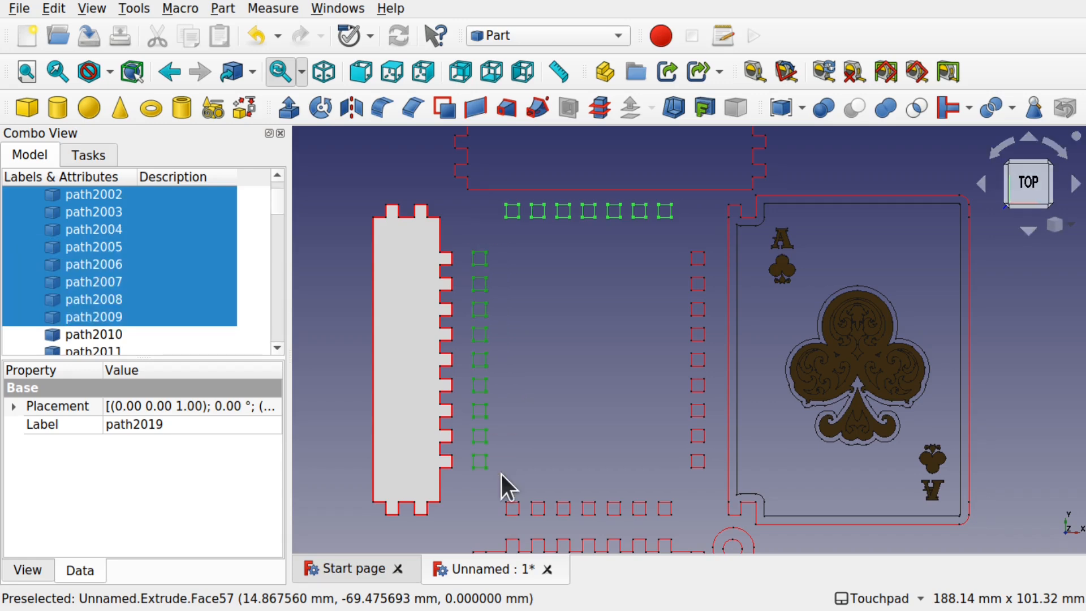
pyautogui.click(53, 8)
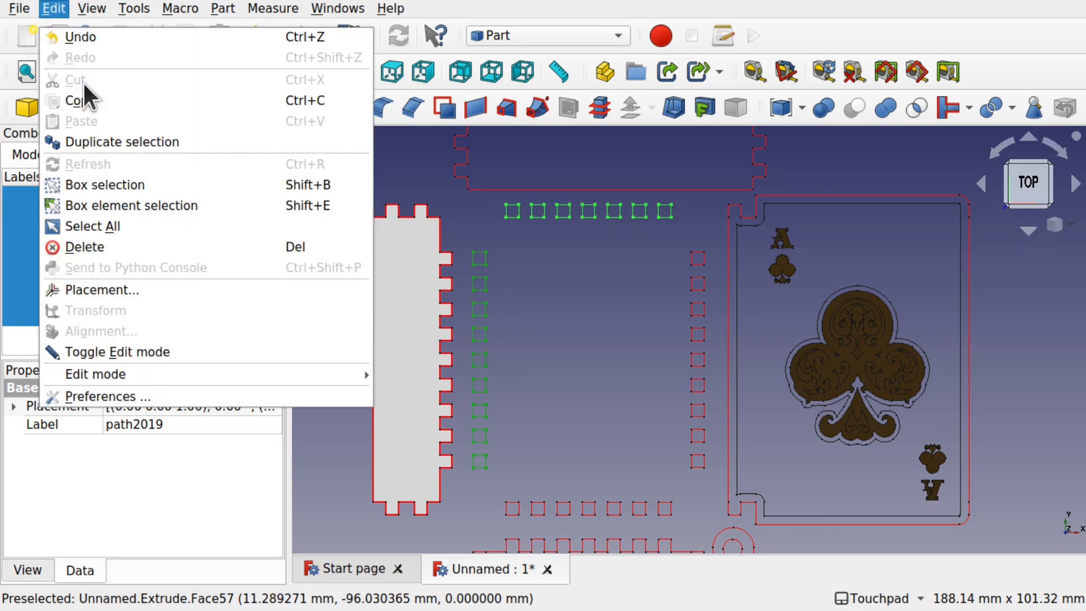
pyautogui.click(147, 183)
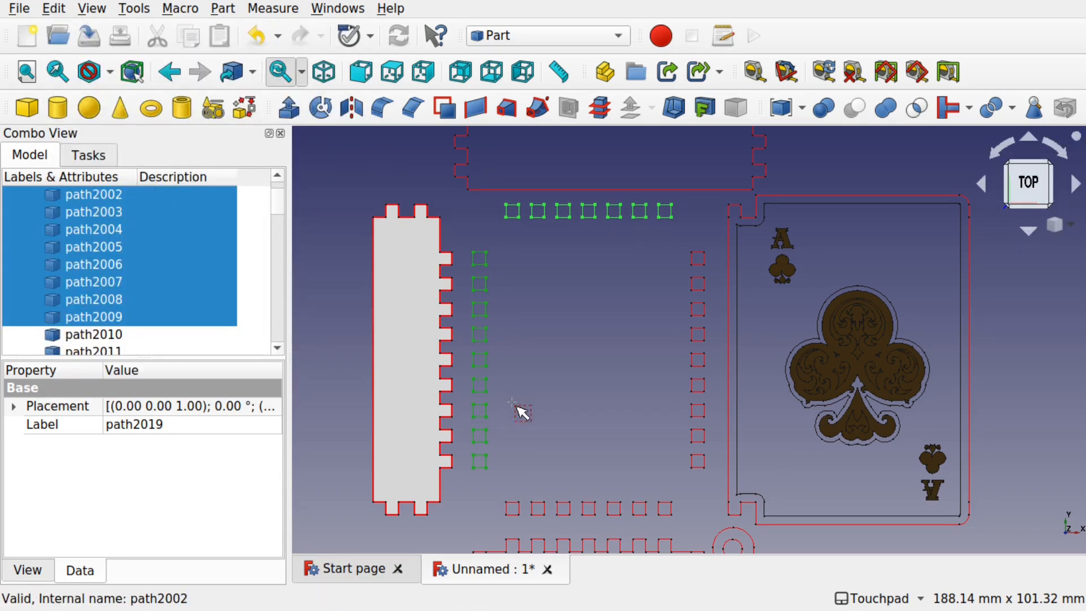
pyautogui.moveTo(499, 495); pyautogui.dragTo(679, 518)
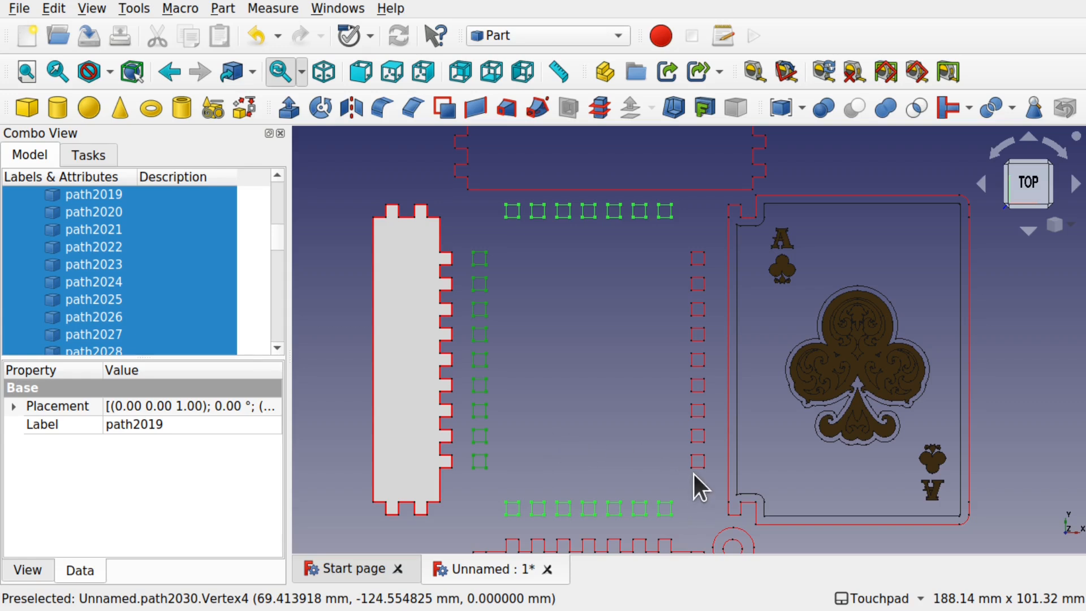
# - Add each square slot along the large panel's right edge to the selection
pyautogui.keyDown('ctrl'); pyautogui.click(699, 443); pyautogui.keyUp('ctrl')
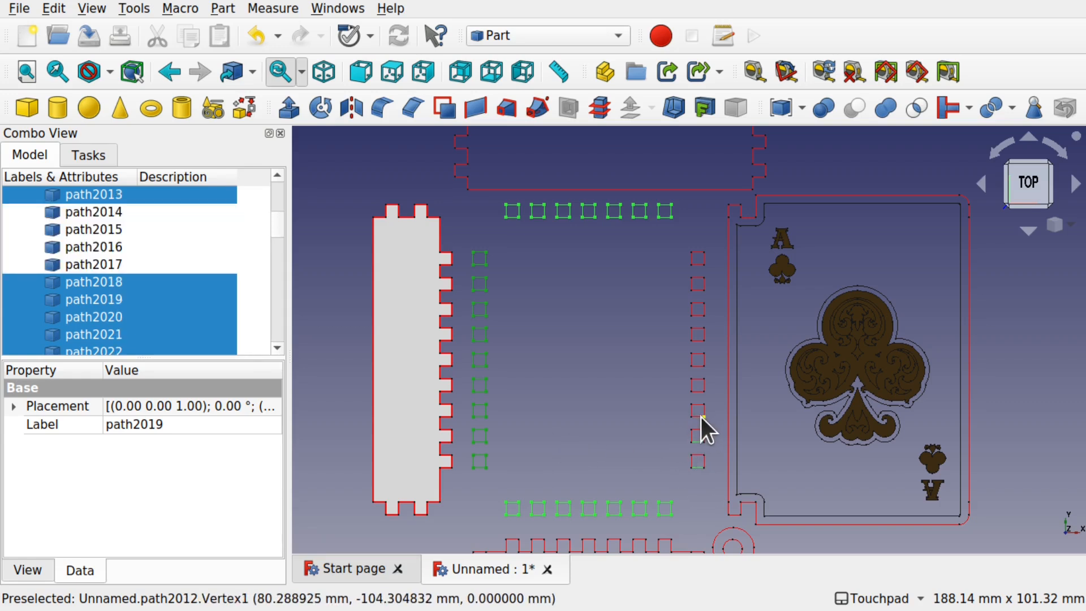
pyautogui.keyDown('ctrl'); pyautogui.click(700, 416); pyautogui.keyUp('ctrl')
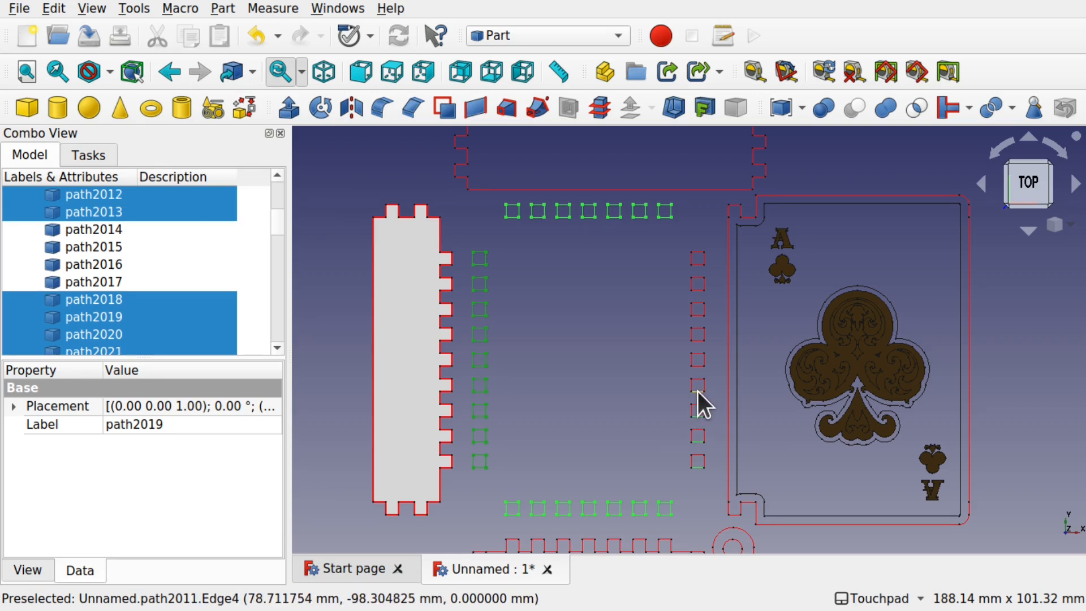
pyautogui.keyDown('ctrl'); pyautogui.click(697, 392); pyautogui.keyUp('ctrl')
pyautogui.keyDown('ctrl'); pyautogui.click(698, 366); pyautogui.keyUp('ctrl')
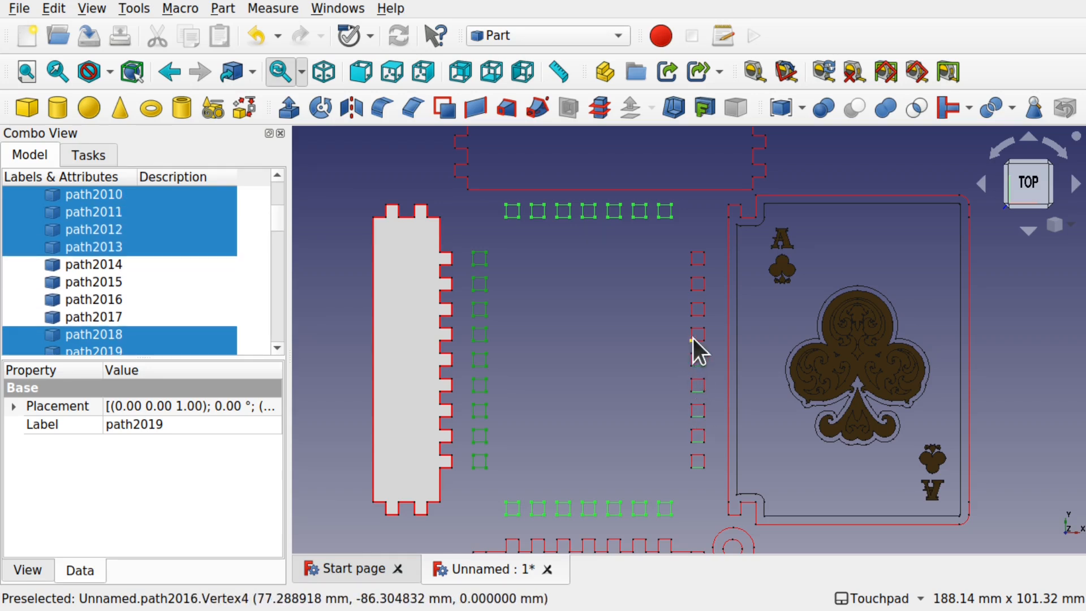
pyautogui.keyDown('ctrl'); pyautogui.click(697, 342); pyautogui.keyUp('ctrl')
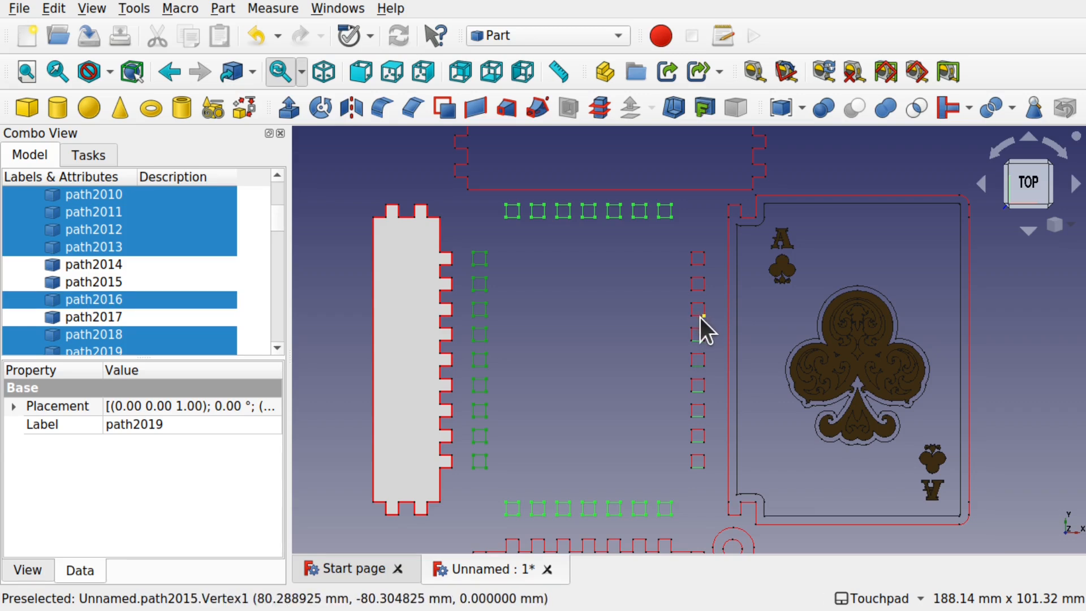
pyautogui.keyDown('ctrl'); pyautogui.click(697, 316); pyautogui.keyUp('ctrl')
pyautogui.keyDown('ctrl'); pyautogui.click(696, 289); pyautogui.keyUp('ctrl')
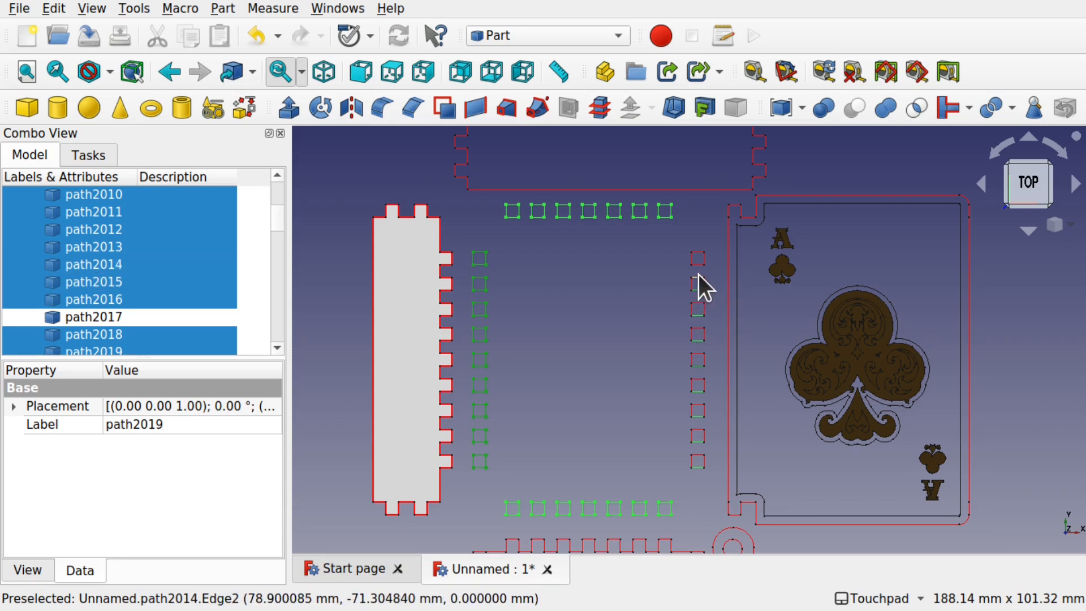
pyautogui.keyDown('ctrl'); pyautogui.click(700, 267); pyautogui.keyUp('ctrl')
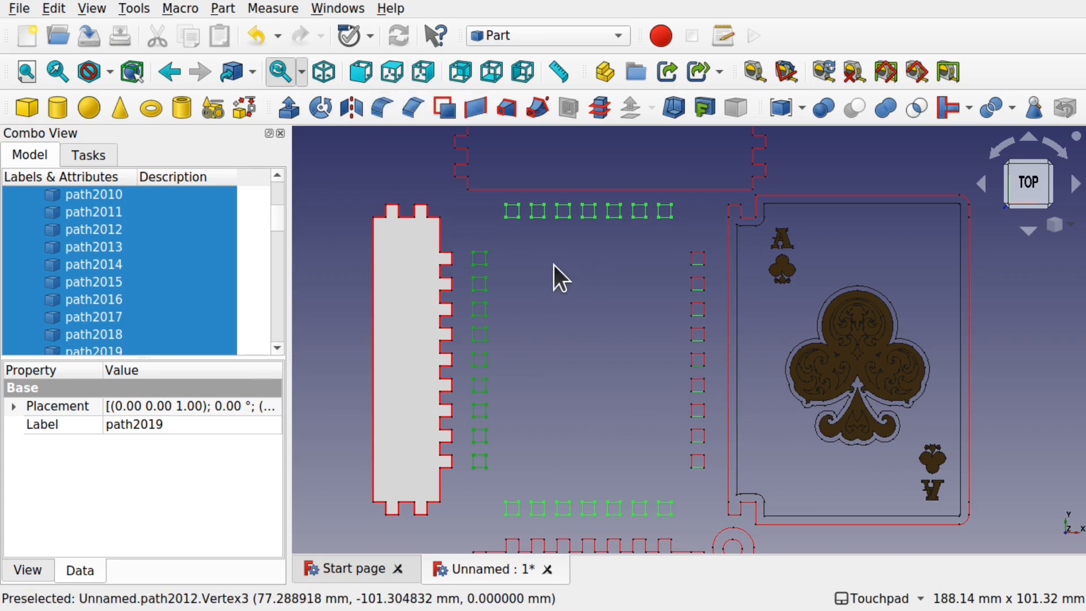
# - Make a compound from all the selected square slot paths
pyautogui.click(222, 9)
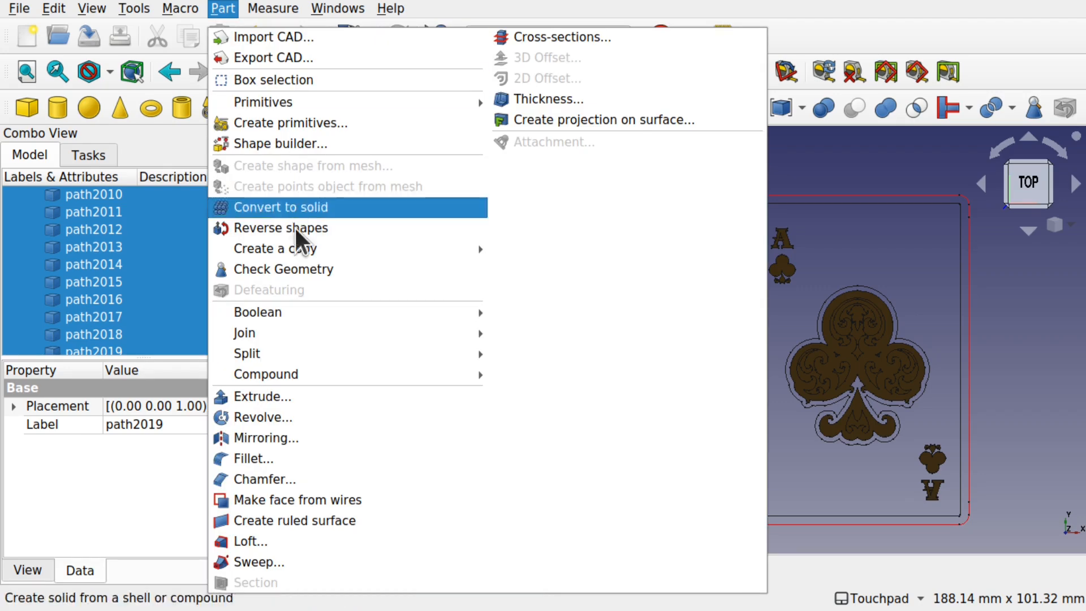
pyautogui.moveTo(331, 374)
pyautogui.click(555, 374)
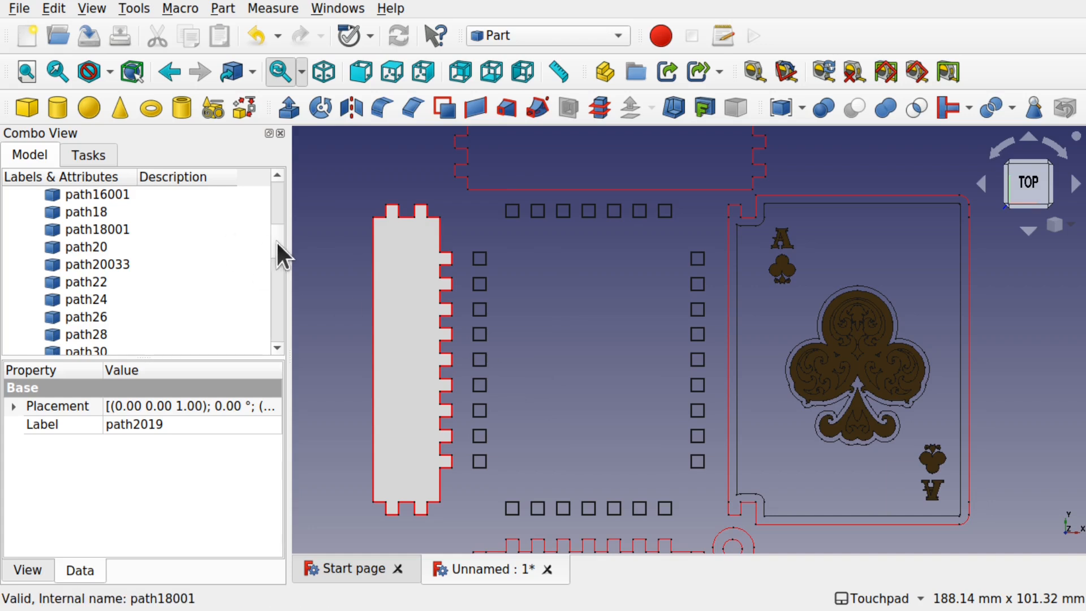
# - Select the slot compound and examine its member paths in the model tree
pyautogui.moveTo(281, 242); pyautogui.dragTo(281, 347)
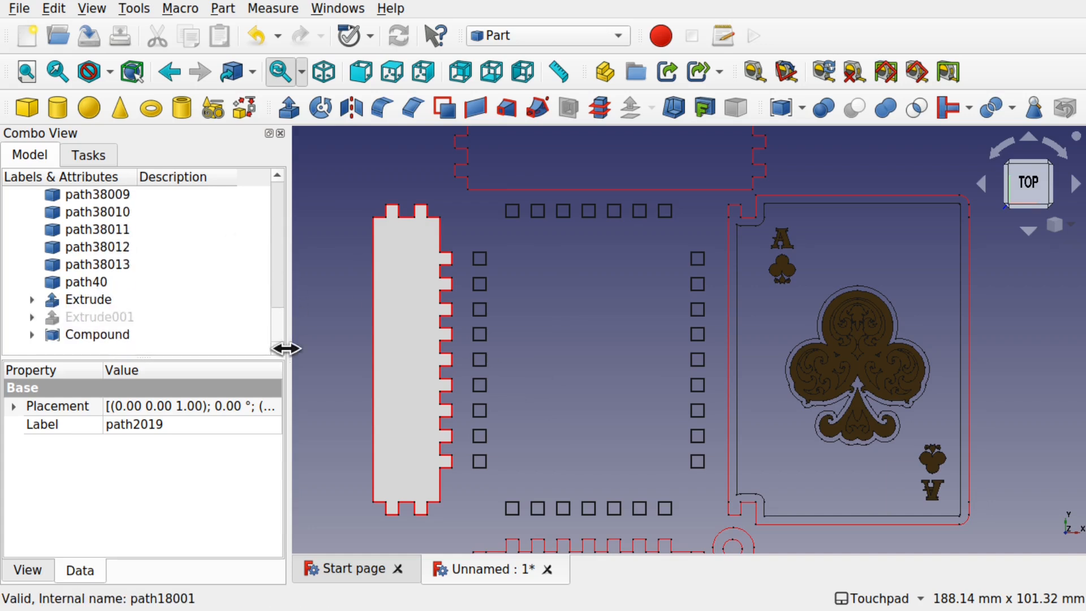
pyautogui.click(113, 337)
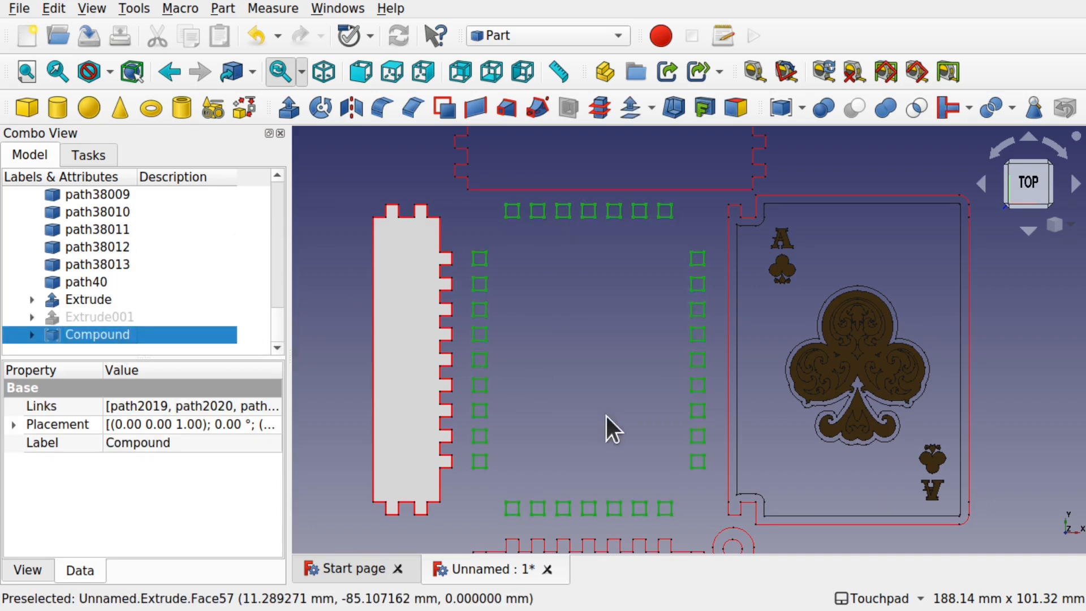
pyautogui.click(32, 334)
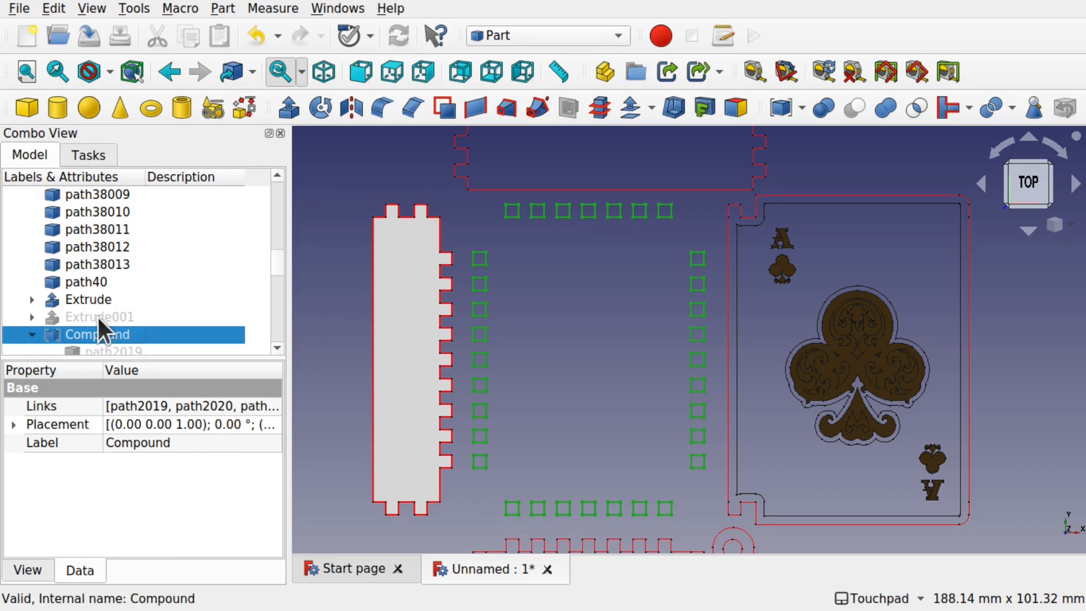
pyautogui.moveTo(274, 260)
pyautogui.mouseDown()
pyautogui.moveTo(276, 294)
pyautogui.moveTo(273, 266)
pyautogui.mouseUp()
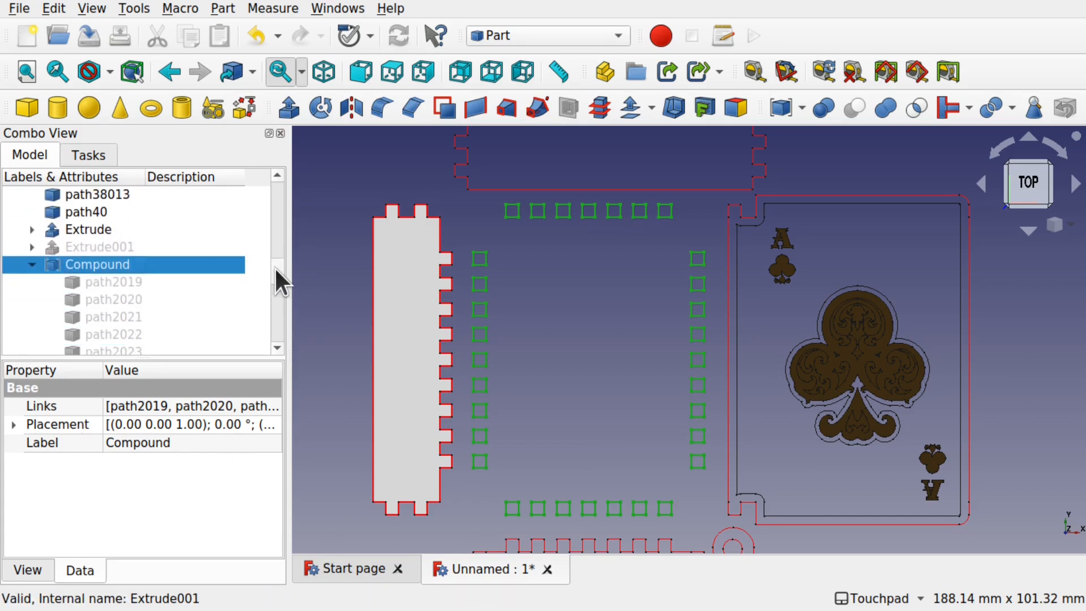
pyautogui.click(34, 267)
pyautogui.keyDown('alt'); pyautogui.moveTo(596, 415); pyautogui.dragTo(638, 343); pyautogui.keyUp('alt')
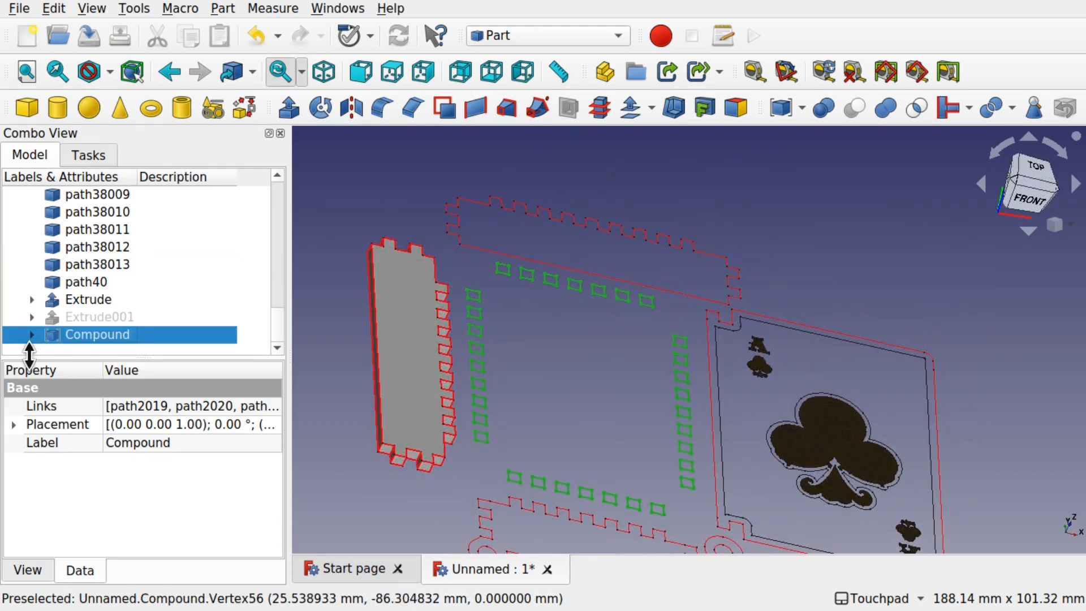
# - Extrude the square slot compound 3 mm along its normal
pyautogui.click(289, 115)
pyautogui.write('3')
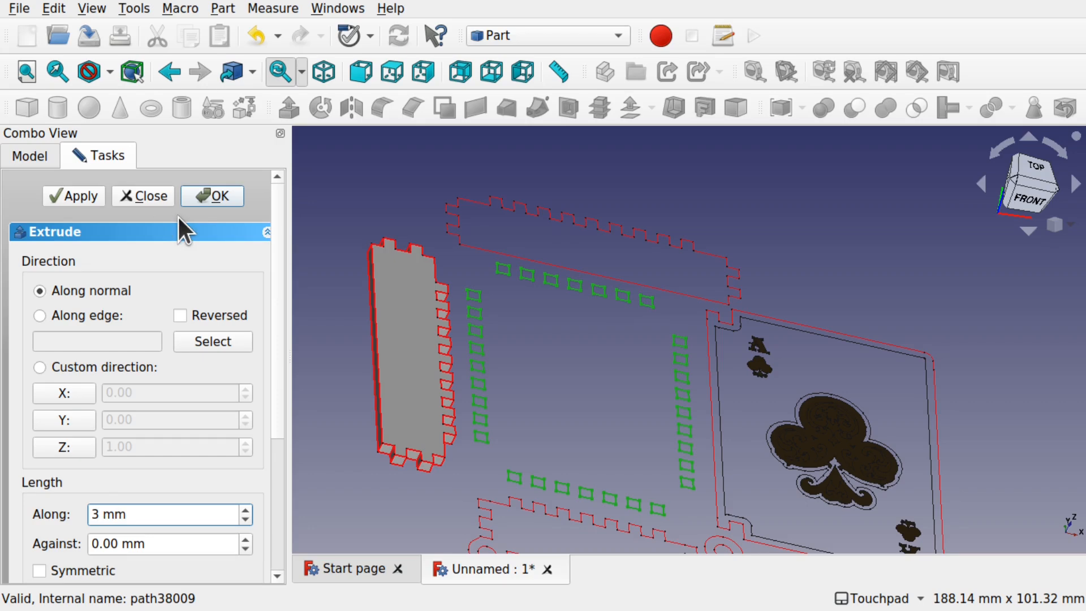
pyautogui.click(209, 195)
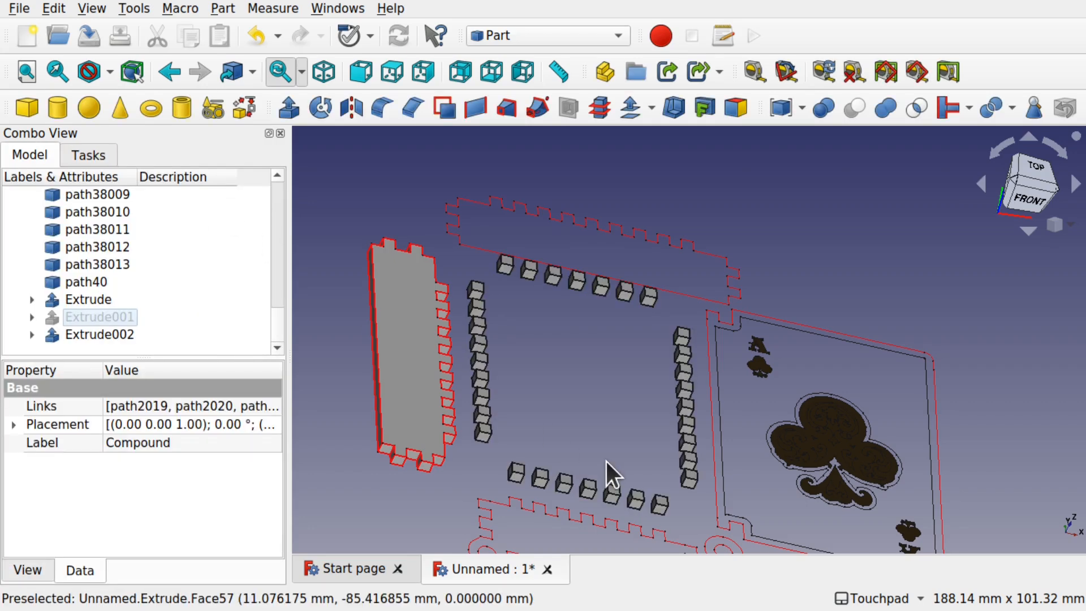
# - Make the hidden large panel extrusion visible and compare its position with the extruded slot blocks
pyautogui.moveTo(707, 458)
pyautogui.keyDown('alt'); pyautogui.mouseDown()
pyautogui.moveTo(721, 383)
pyautogui.moveTo(677, 383)
pyautogui.moveTo(695, 443)
pyautogui.mouseUp(); pyautogui.keyUp('alt')
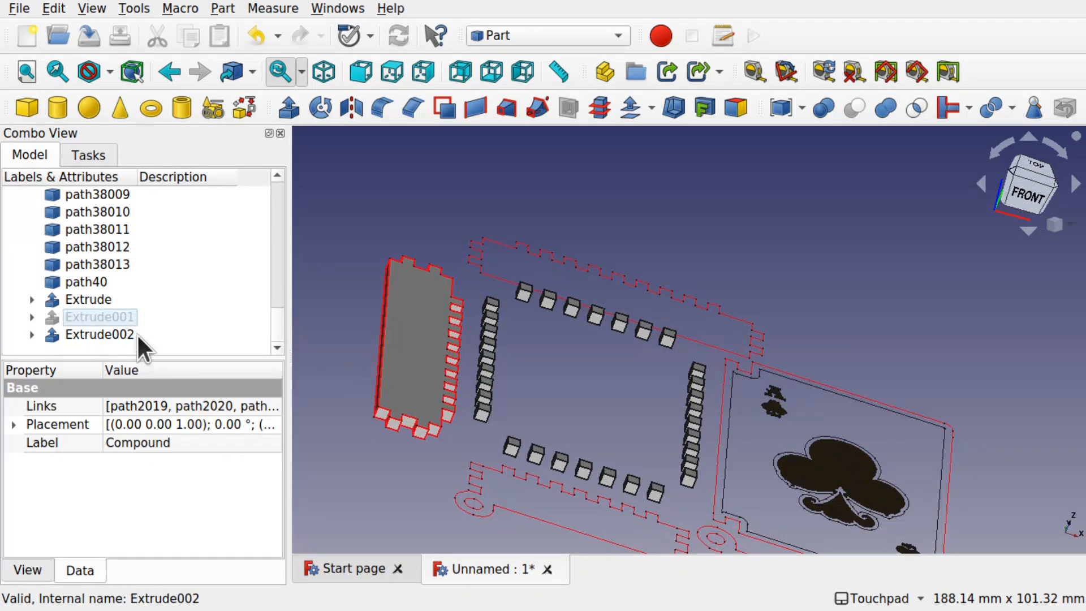
pyautogui.click(112, 318)
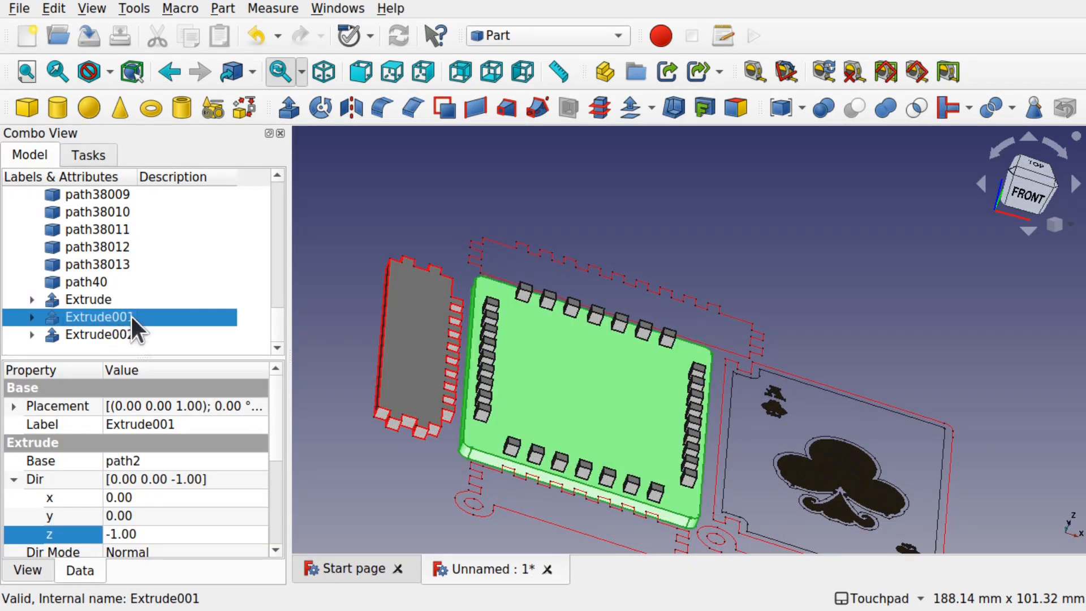
pyautogui.keyDown('alt'); pyautogui.moveTo(606, 413); pyautogui.dragTo(465, 383); pyautogui.keyUp('alt')
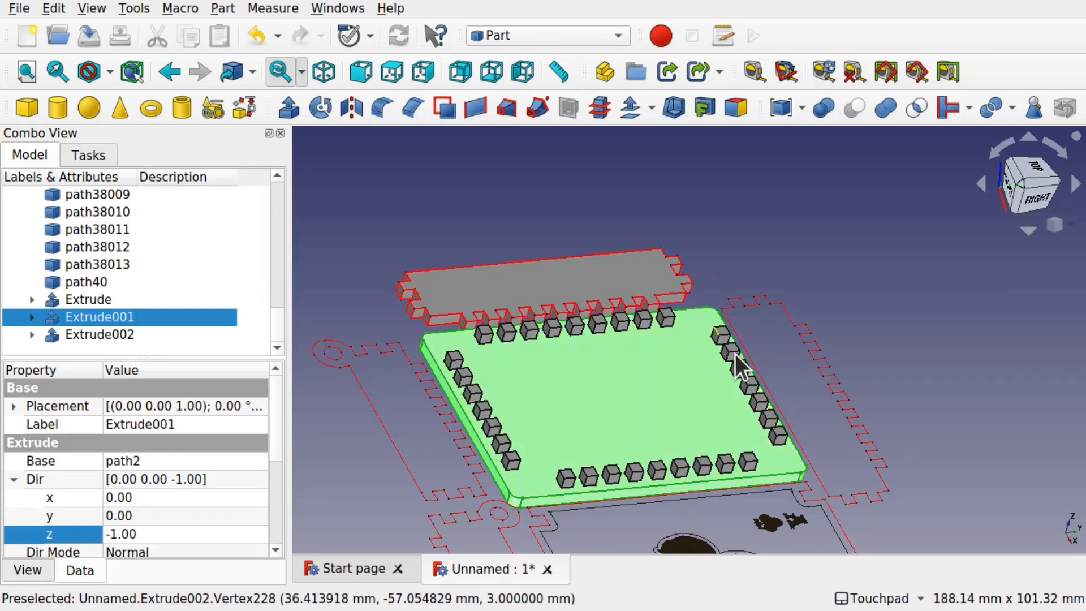
pyautogui.keyDown('alt'); pyautogui.moveTo(487, 497); pyautogui.dragTo(592, 515); pyautogui.keyUp('alt')
pyautogui.keyDown('shift'); pyautogui.moveTo(617, 479); pyautogui.dragTo(597, 439); pyautogui.keyUp('shift')
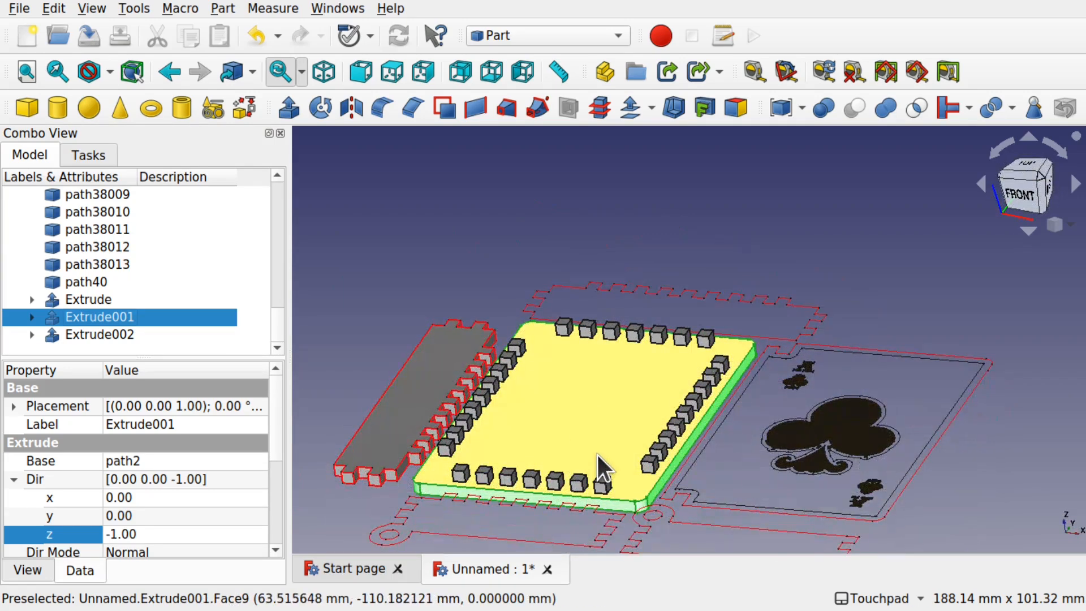
pyautogui.click(597, 455)
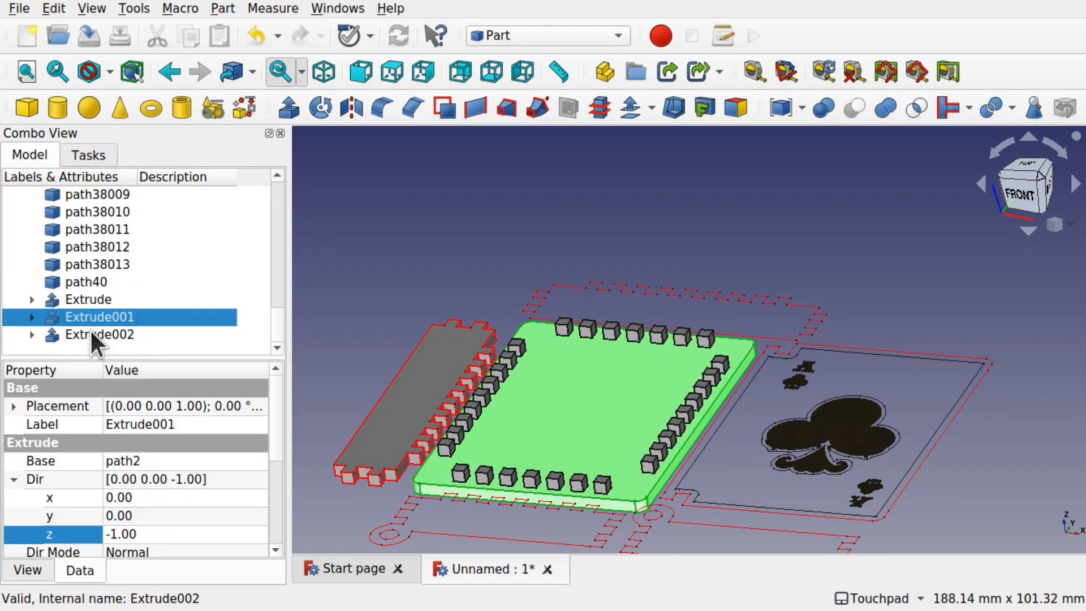
pyautogui.click(104, 332)
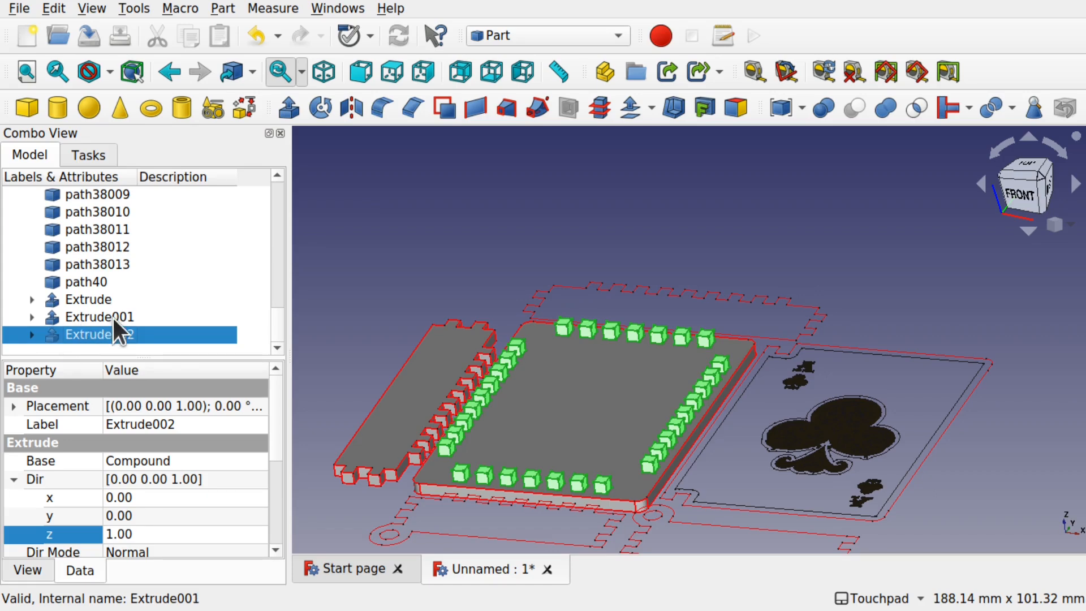
# - Transform the large panel extrusion, moving it up about 2.8 mm along Z with the 0.10 mm translation increment
pyautogui.click(112, 317)
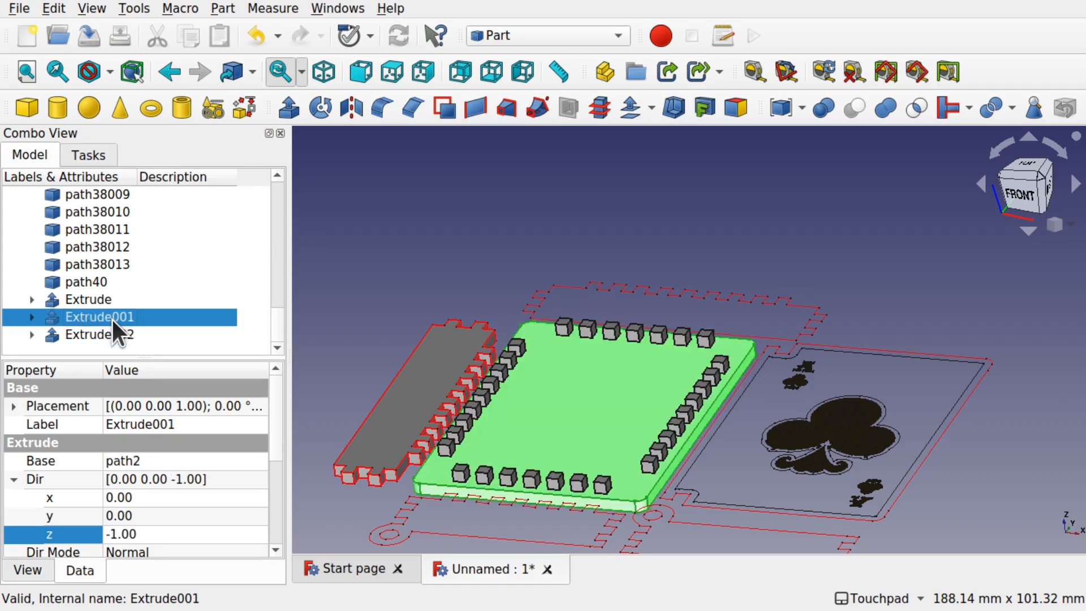
pyautogui.rightClick(111, 317)
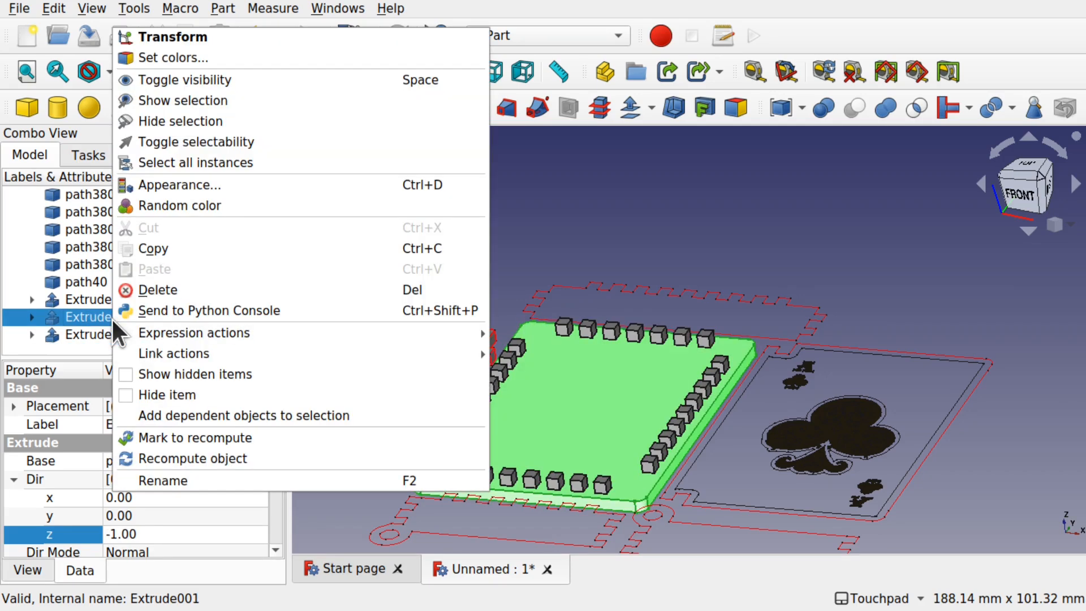
pyautogui.click(222, 36)
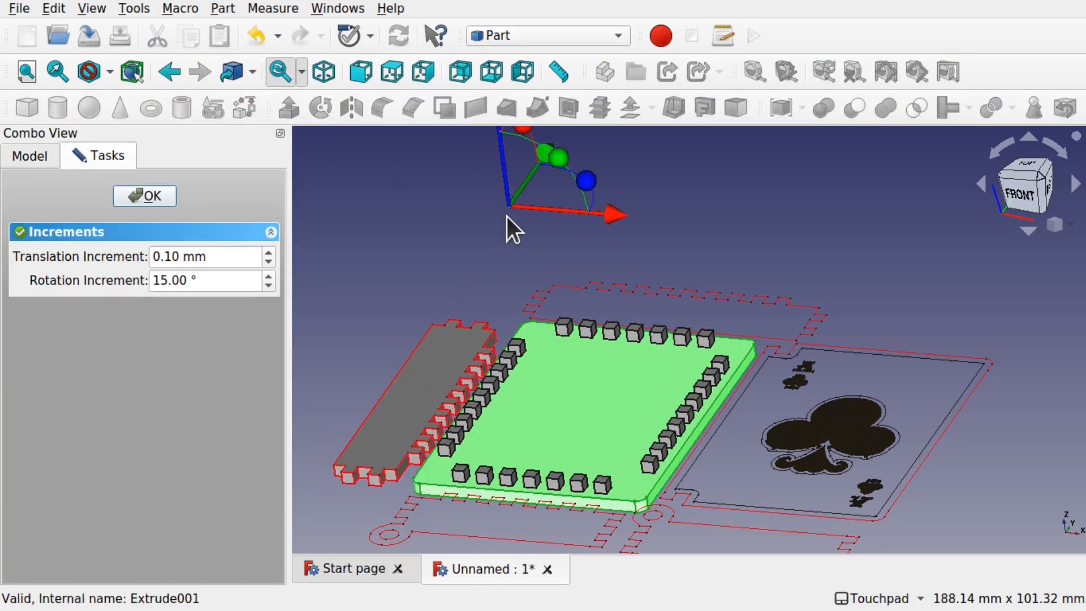
pyautogui.scroll(-2, 506, 216)
pyautogui.keyDown('shift'); pyautogui.moveTo(507, 216); pyautogui.dragTo(510, 269, button='middle'); pyautogui.keyUp('shift')
pyautogui.moveTo(500, 163)
pyautogui.mouseDown()
pyautogui.moveTo(511, 170)
pyautogui.moveTo(500, 156)
pyautogui.mouseUp()
pyautogui.moveTo(570, 339); pyautogui.dragTo(626, 346, button='middle')
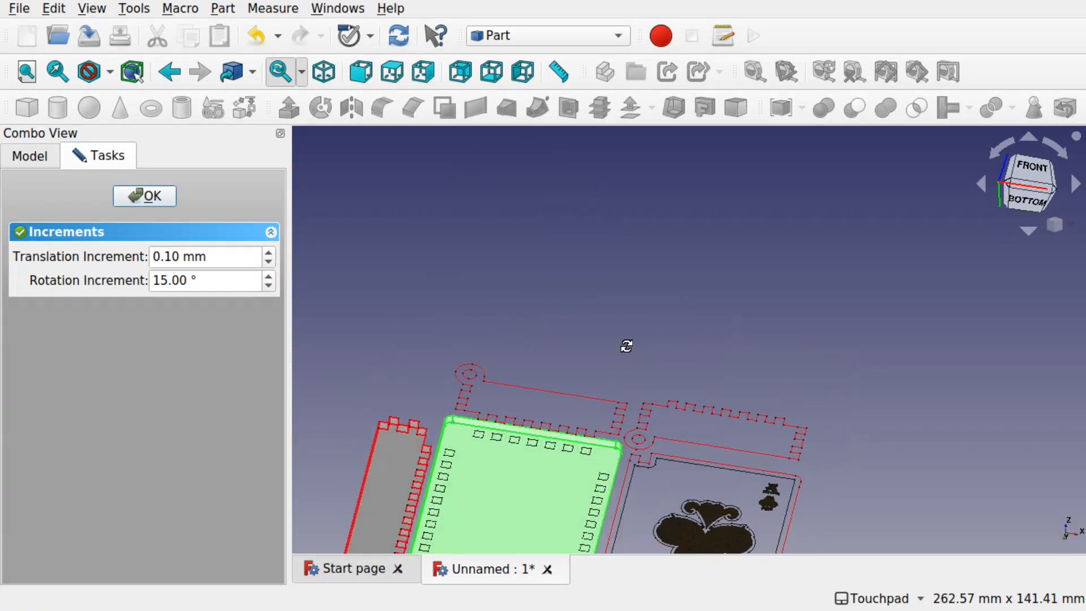
pyautogui.scroll(6, 556, 443)
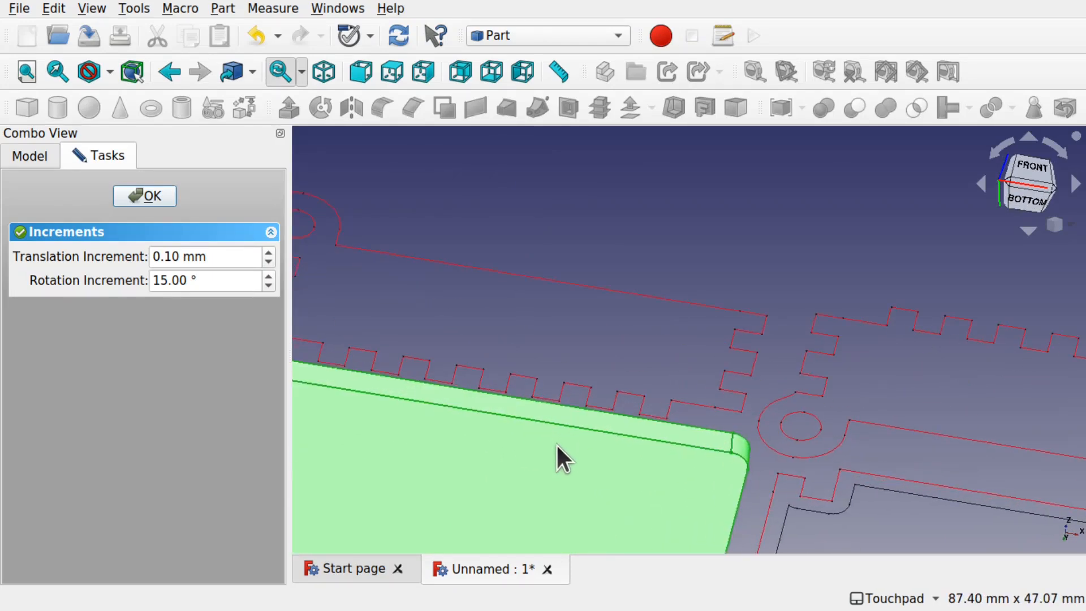
pyautogui.moveTo(556, 442); pyautogui.dragTo(575, 481, button='middle')
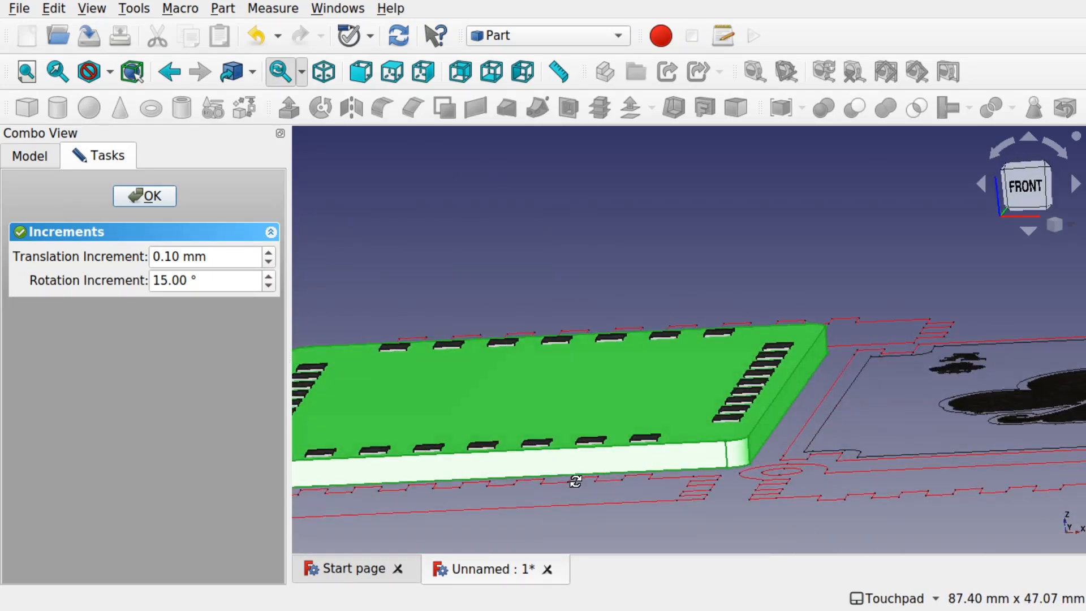
pyautogui.scroll(-5, 573, 479)
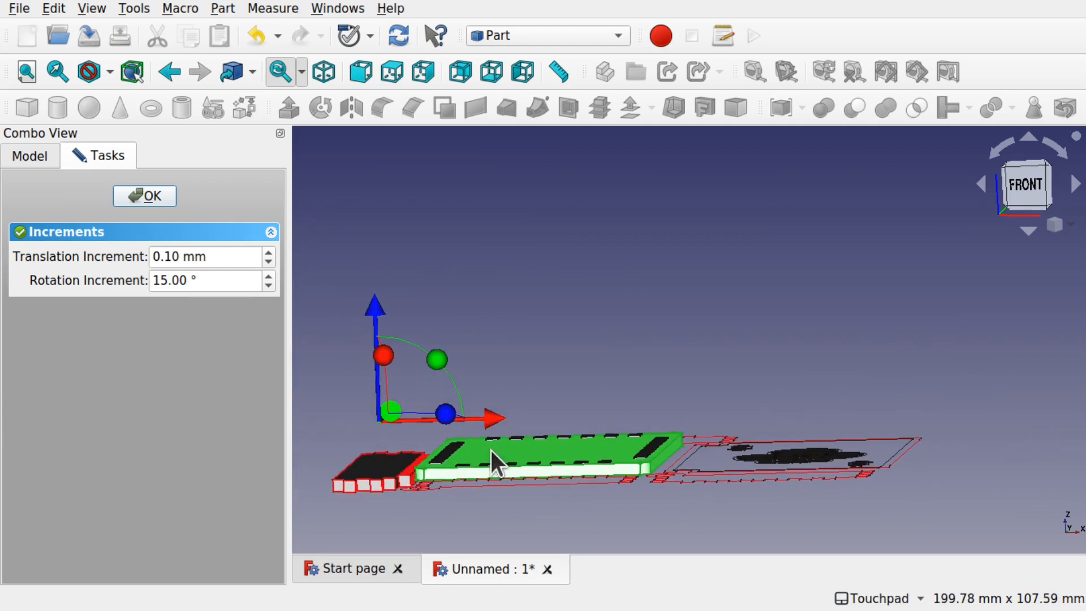
pyautogui.click(148, 196)
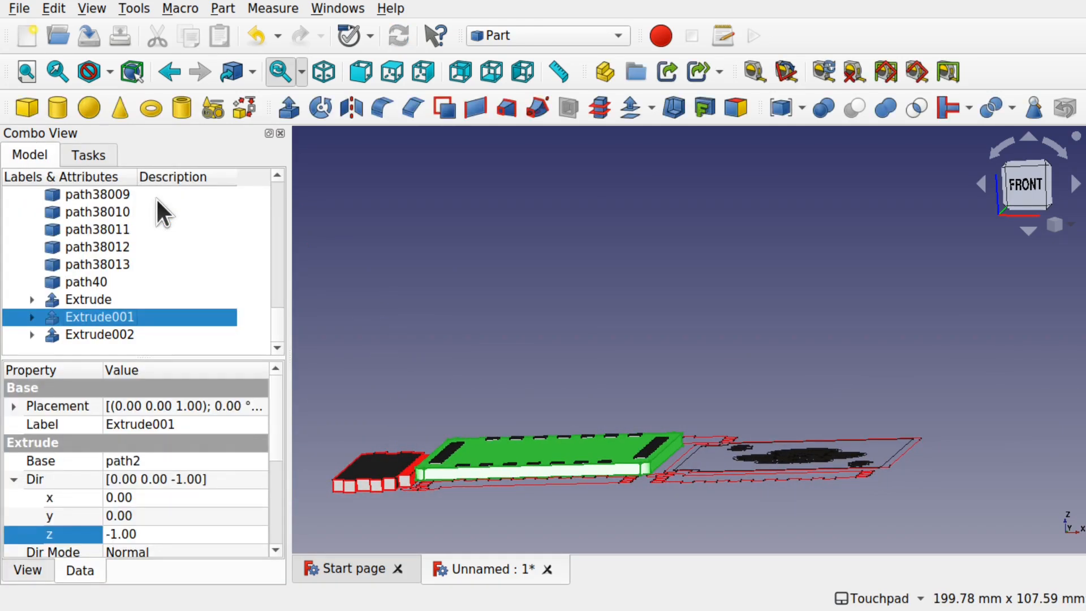
# - Set the forward length of the slot blocks' extrusion to 10 mm
pyautogui.click(106, 335)
pyautogui.moveTo(632, 432)
pyautogui.keyDown('alt'); pyautogui.mouseDown()
pyautogui.moveTo(635, 456)
pyautogui.moveTo(639, 414)
pyautogui.mouseUp(); pyautogui.keyUp('alt')
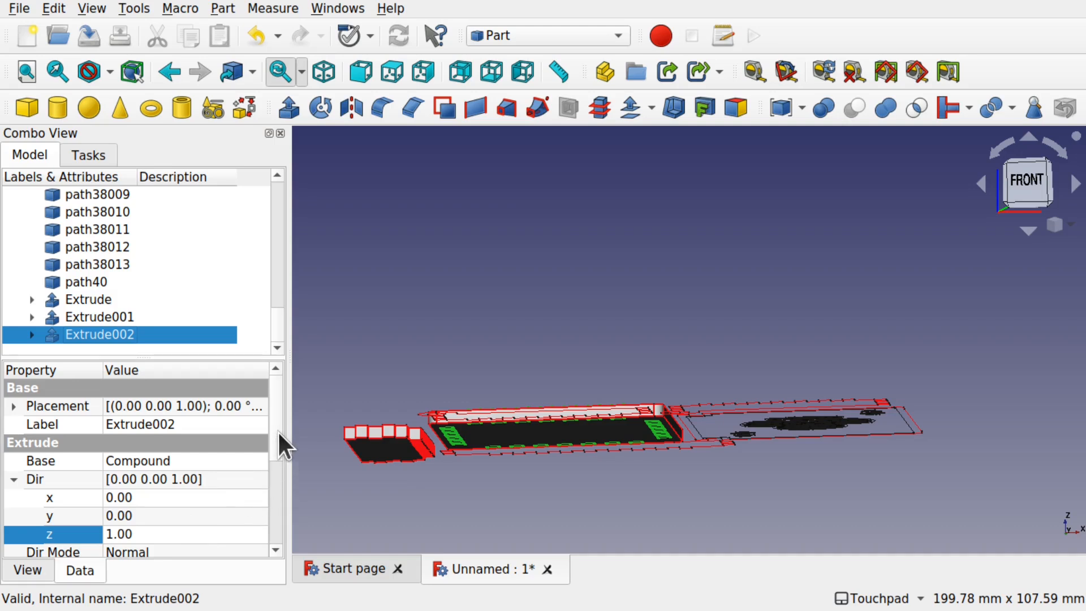
pyautogui.moveTo(274, 428); pyautogui.dragTo(278, 487)
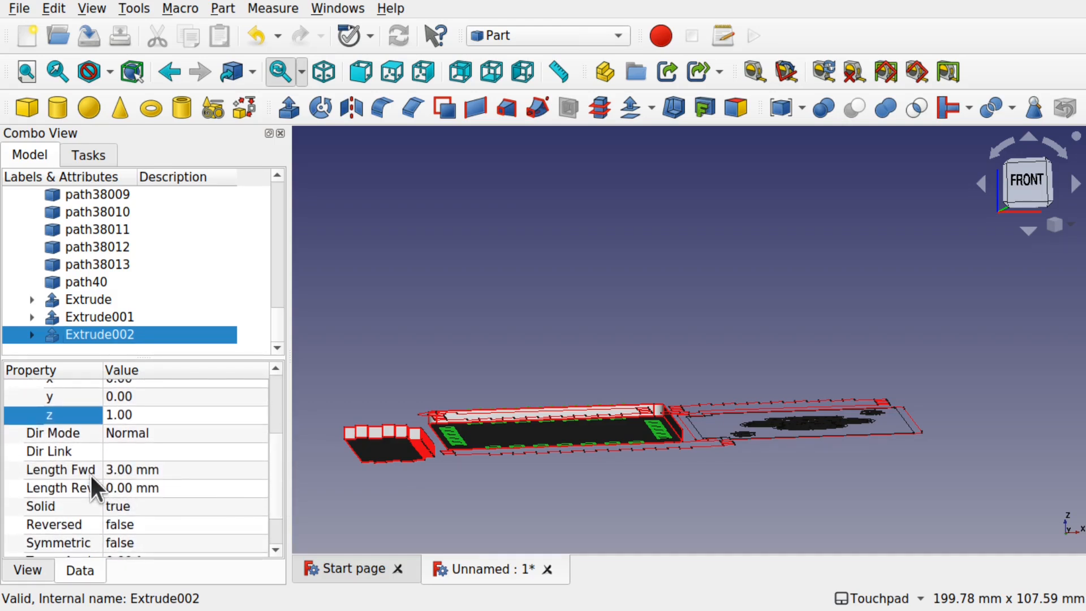
pyautogui.click(117, 470)
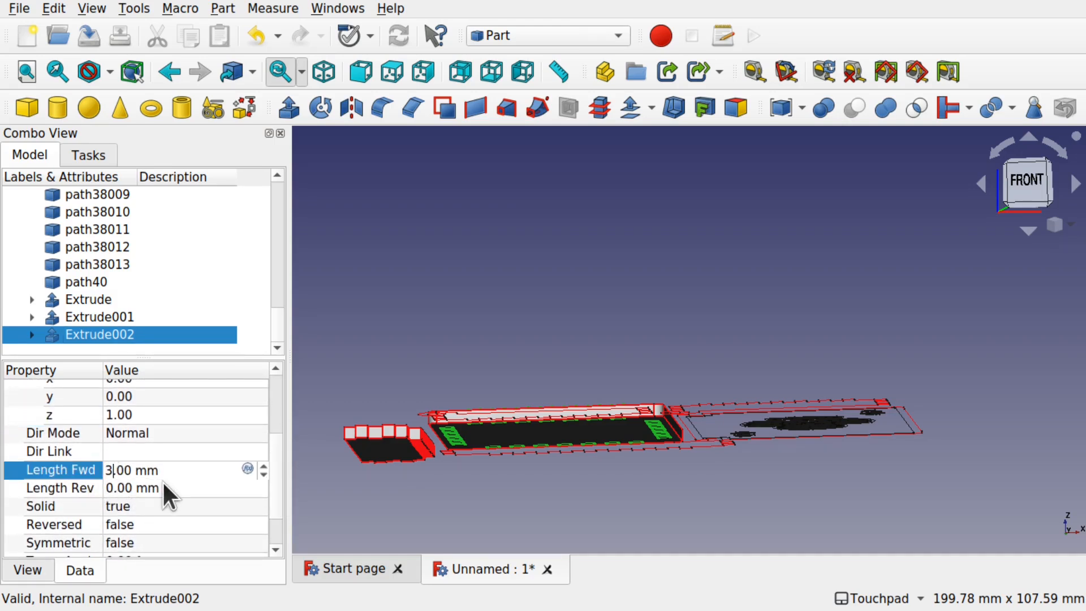
pyautogui.press('BackSpace')
pyautogui.write('10')
pyautogui.click(429, 366)
pyautogui.keyDown('alt'); pyautogui.moveTo(565, 376); pyautogui.dragTo(533, 481); pyautogui.keyUp('alt')
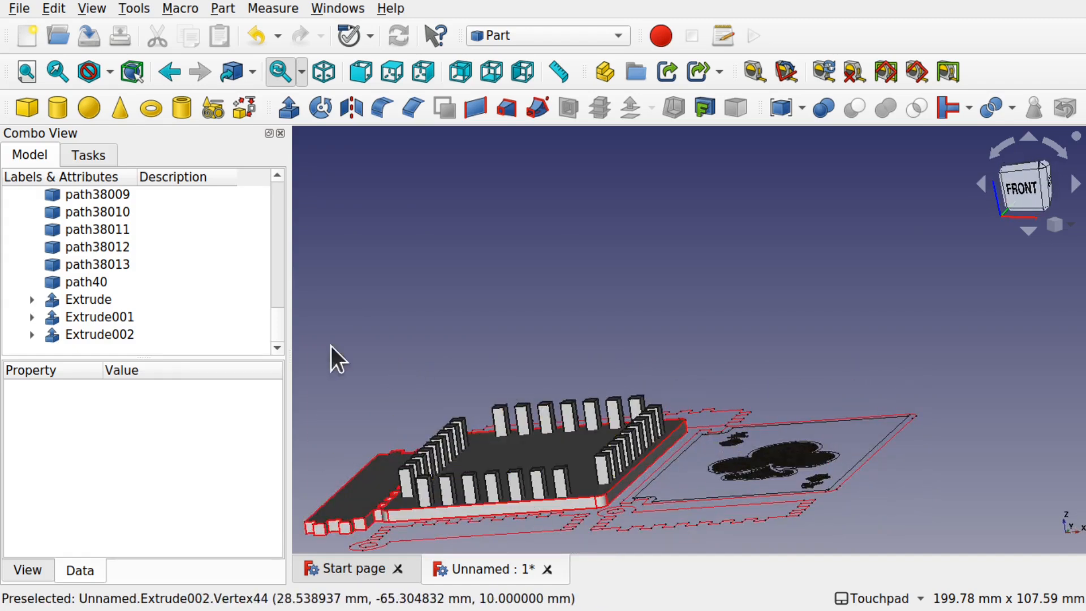
# - Make the slot blocks' extrusion symmetric so it extends on both sides of the slot outlines
pyautogui.click(110, 333)
pyautogui.moveTo(277, 422); pyautogui.dragTo(276, 495)
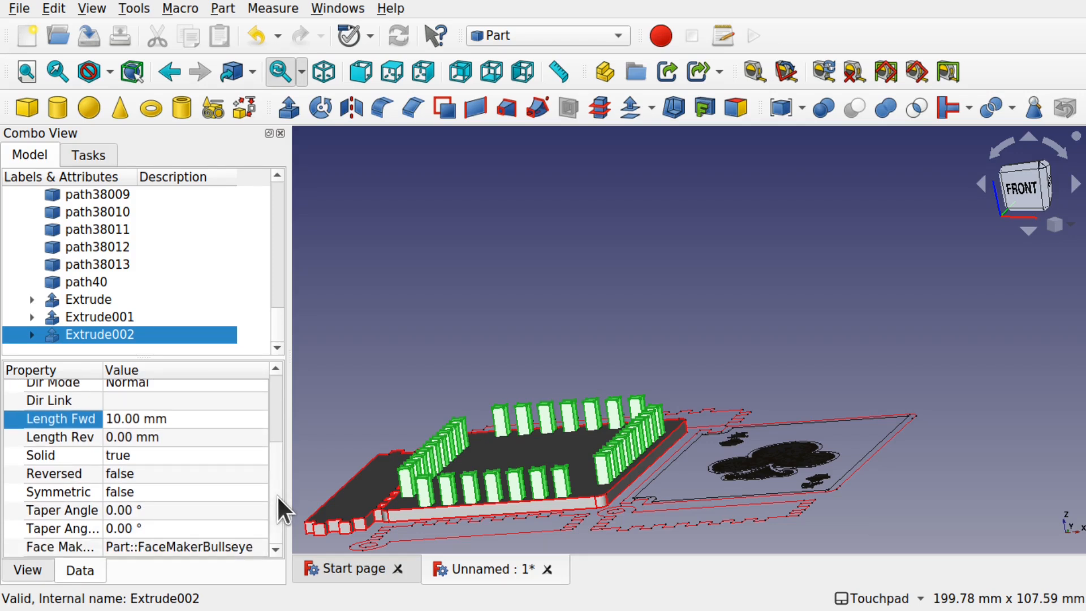
pyautogui.click(161, 491)
pyautogui.click(161, 491)
pyautogui.click(165, 512)
pyautogui.click(460, 399)
pyautogui.keyDown('alt'); pyautogui.moveTo(460, 399); pyautogui.dragTo(509, 551); pyautogui.keyUp('alt')
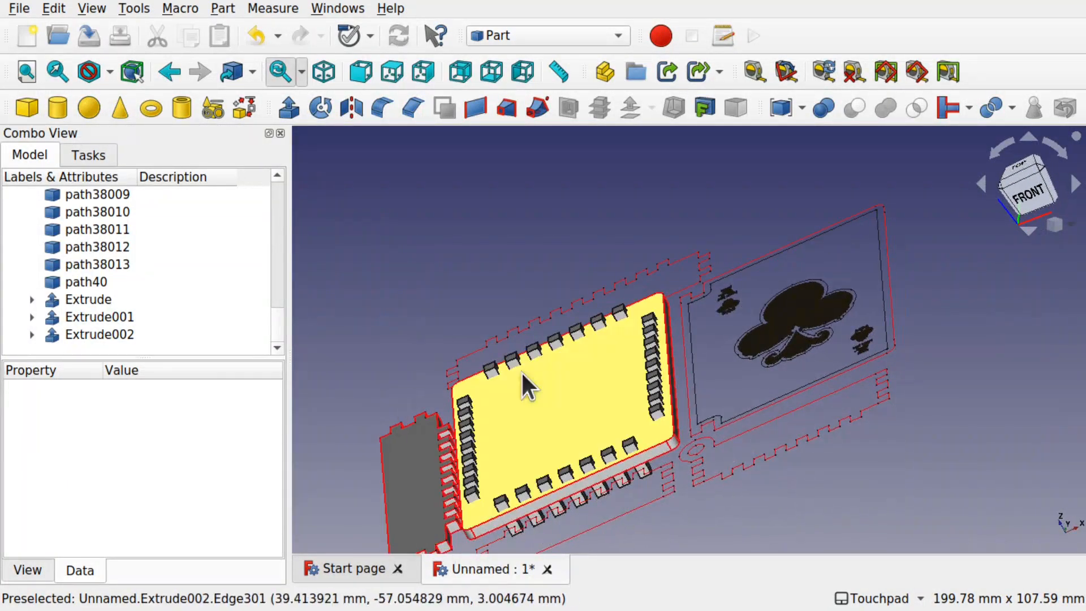
# - Cut the slot blocks out of the large panel with a Boolean cut, using the panel as the base shape
pyautogui.click(576, 400)
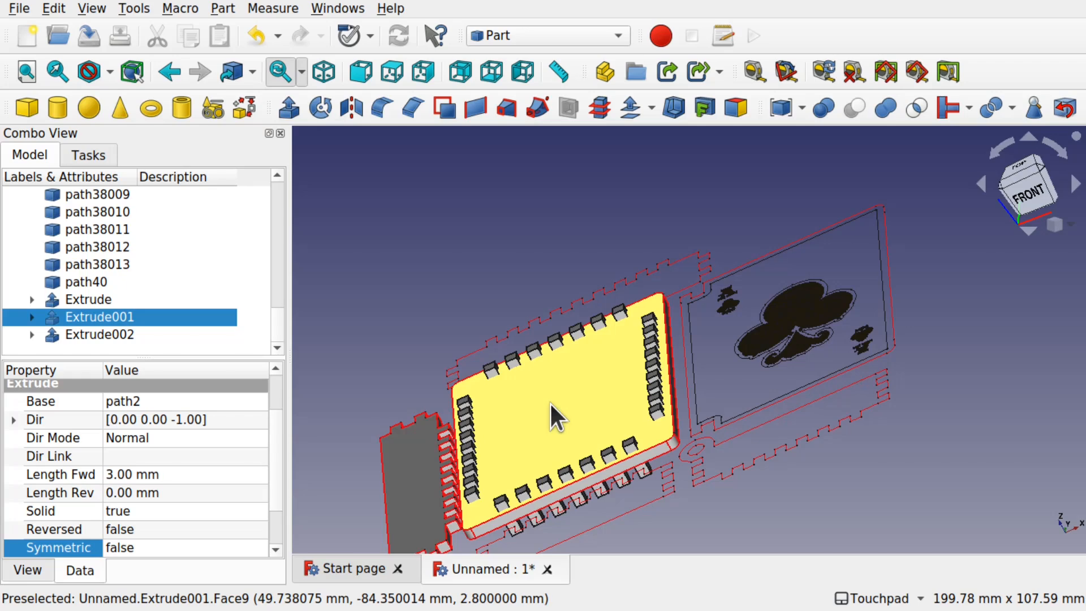
pyautogui.scroll(5, 613, 416)
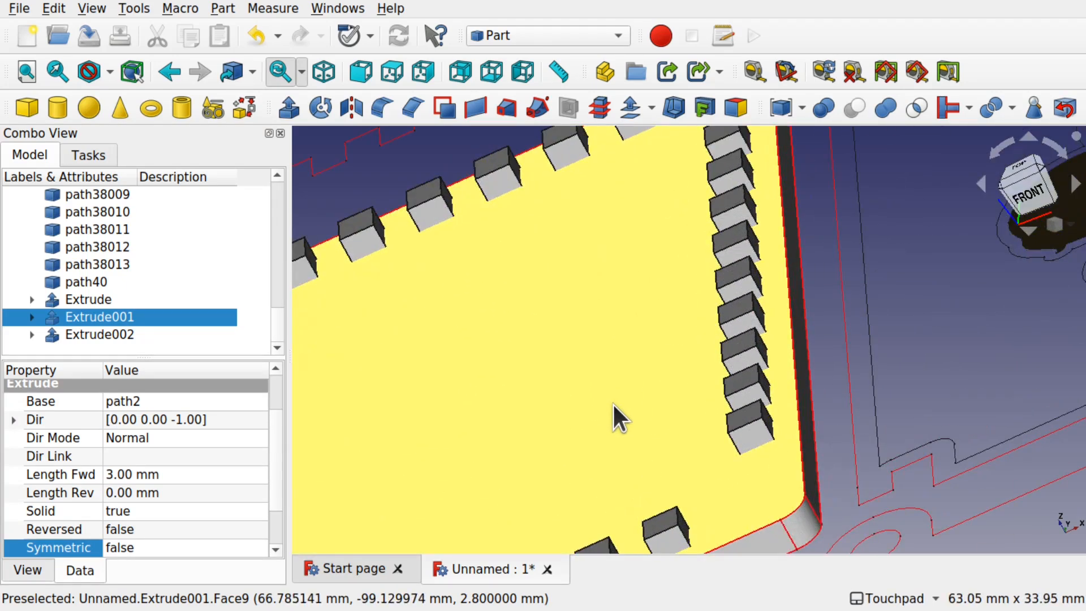
pyautogui.keyDown('ctrl'); pyautogui.click(749, 412); pyautogui.keyUp('ctrl')
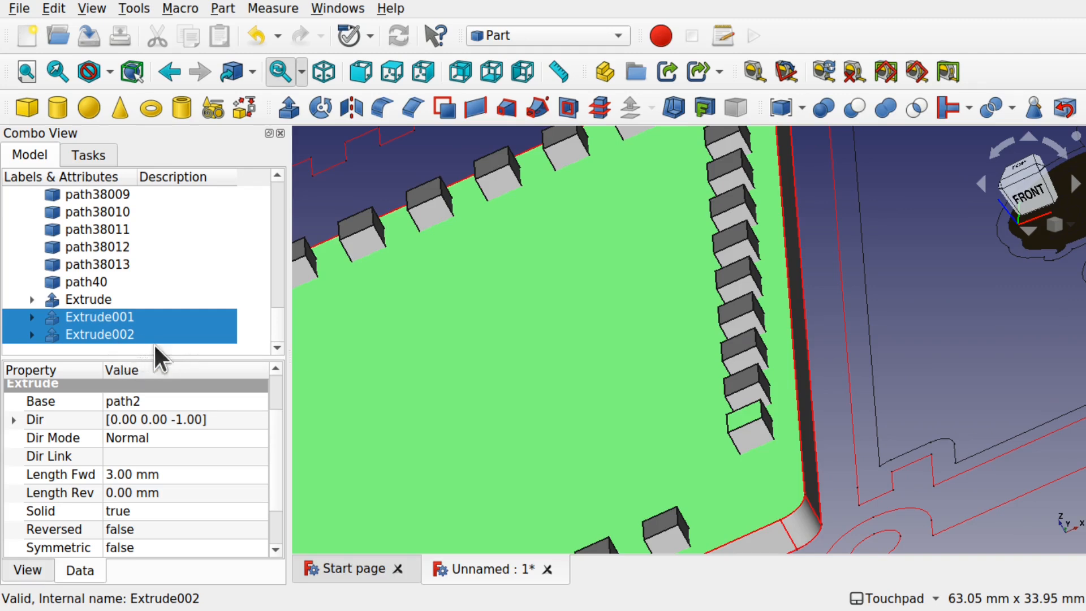
pyautogui.scroll(-4, 589, 367)
pyautogui.scroll(-1, 589, 367)
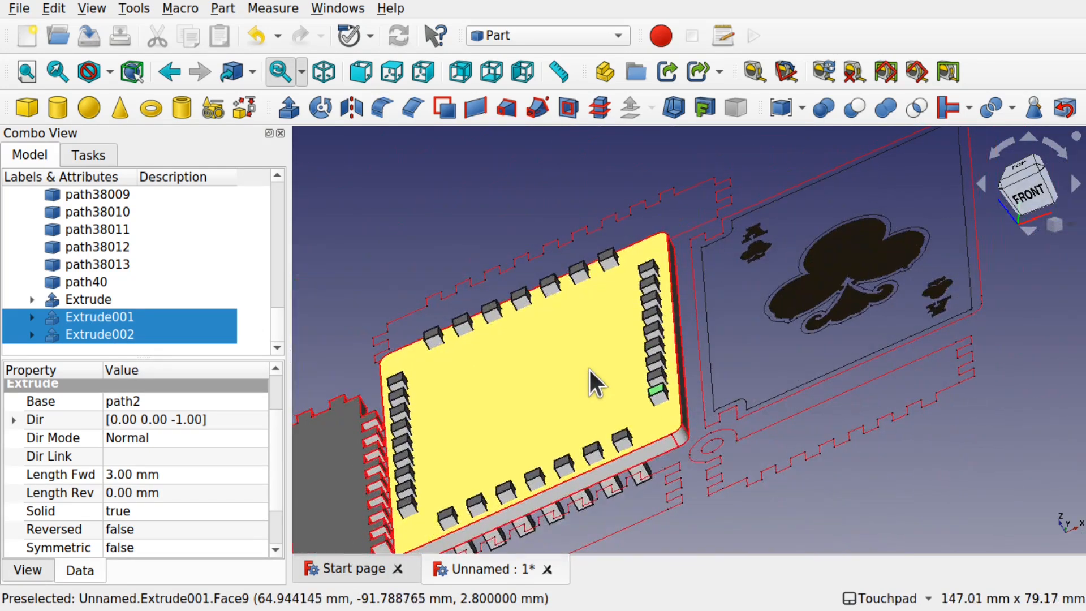
pyautogui.click(854, 107)
pyautogui.keyDown('alt'); pyautogui.moveTo(558, 340); pyautogui.dragTo(684, 382); pyautogui.keyUp('alt')
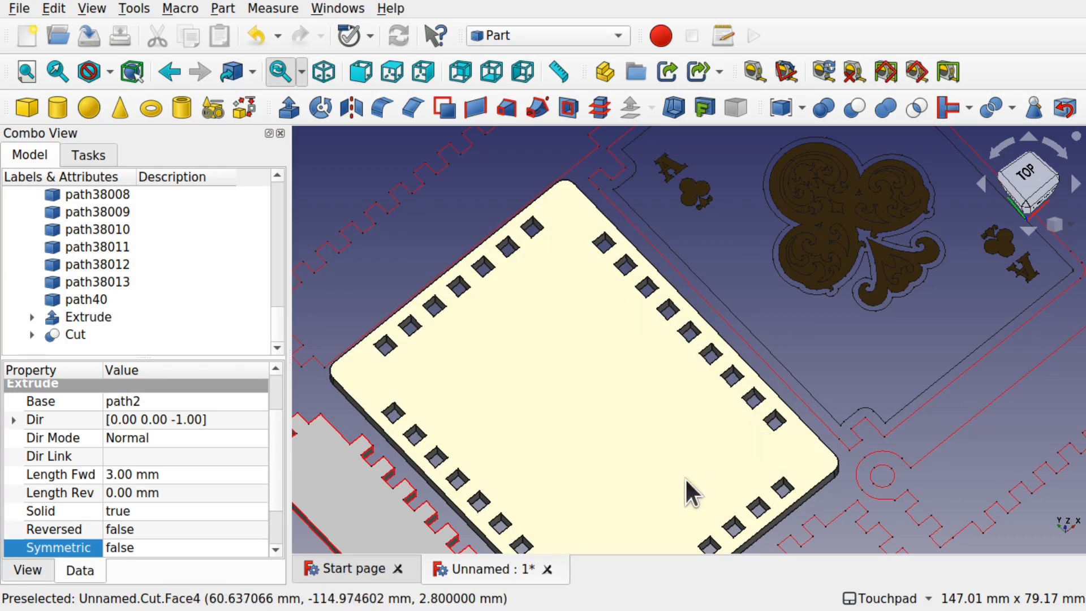
pyautogui.keyDown('alt'); pyautogui.moveTo(638, 414); pyautogui.dragTo(543, 423); pyautogui.keyUp('alt')
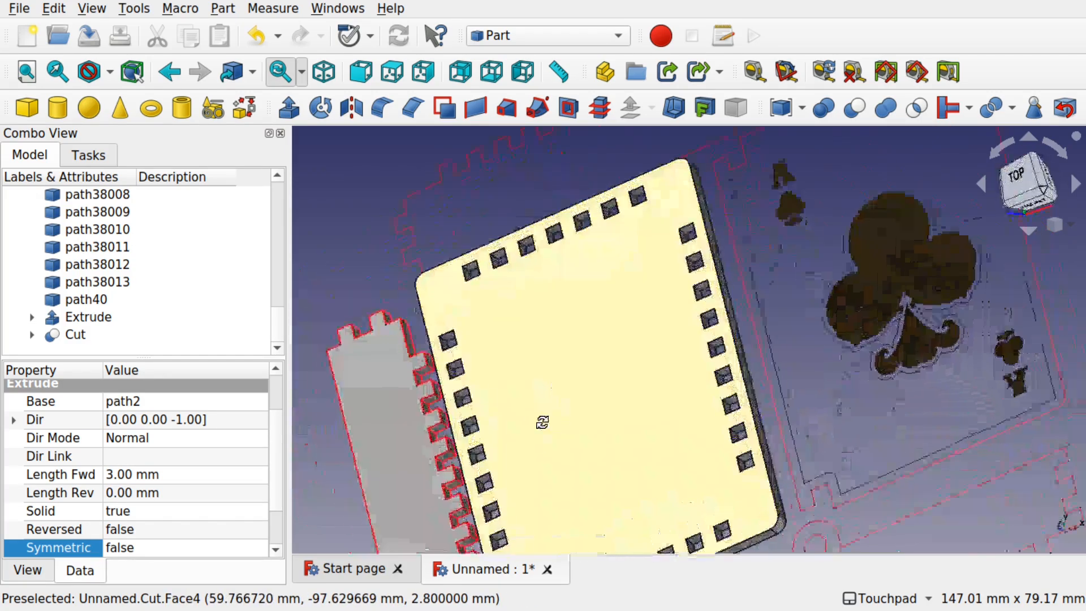
pyautogui.scroll(-3, 540, 423)
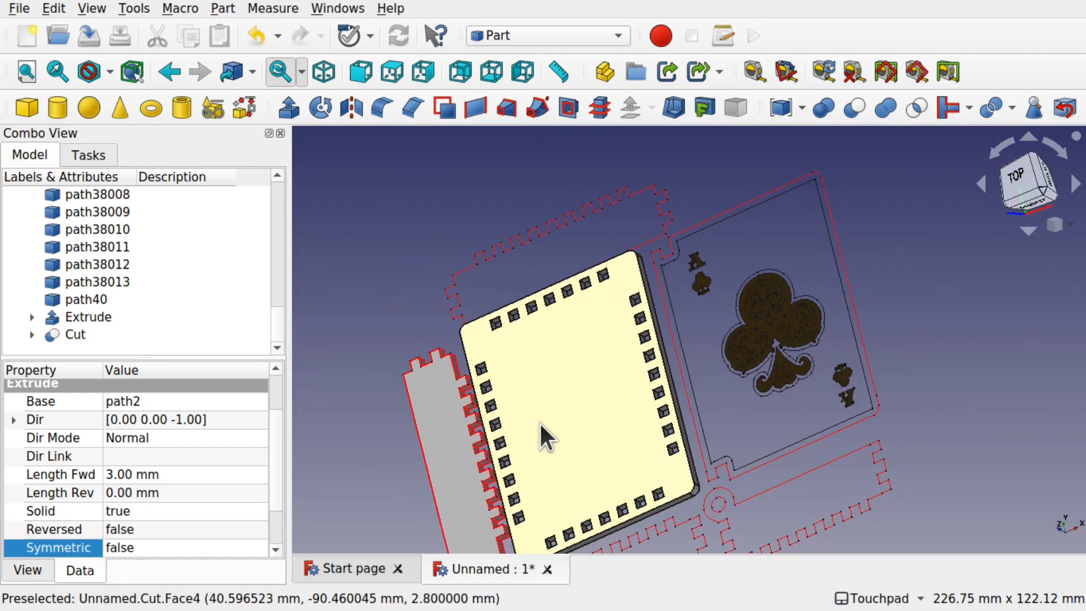
# - Make a compound from the large club's stem and three-lobed body, path38003 and path38008, and select it in the model tree
pyautogui.scroll(6, 789, 352)
pyautogui.press('2')
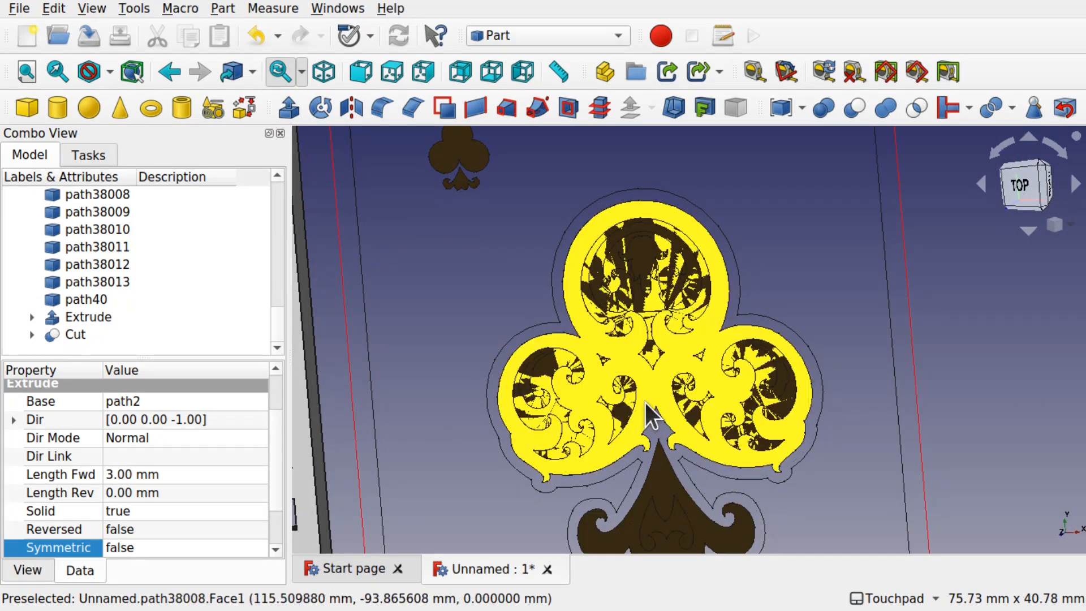
pyautogui.keyDown('alt'); pyautogui.moveTo(575, 391); pyautogui.dragTo(650, 358); pyautogui.keyUp('alt')
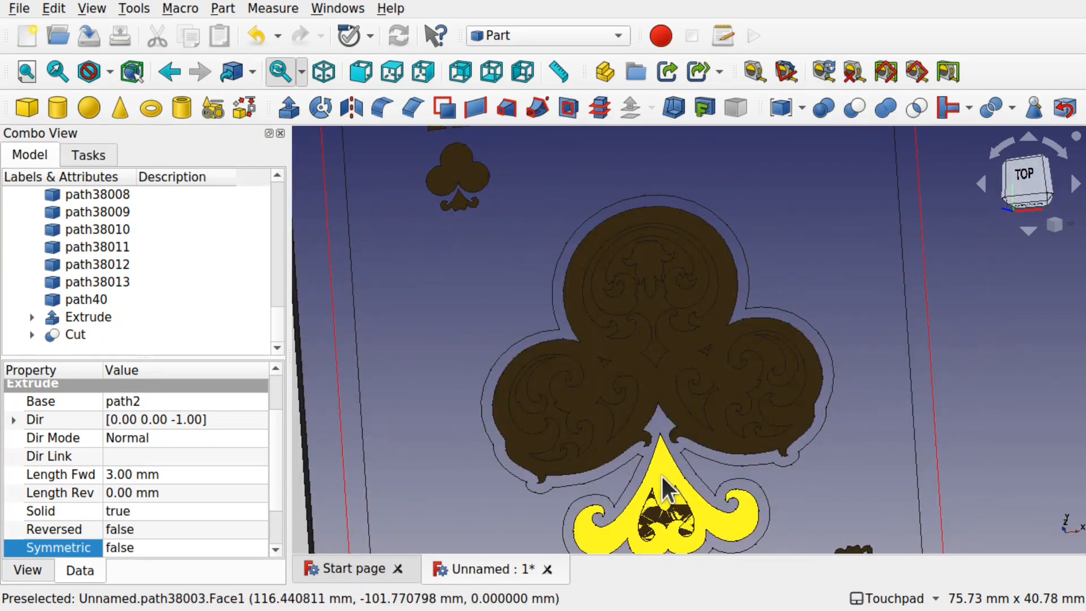
pyautogui.click(660, 460)
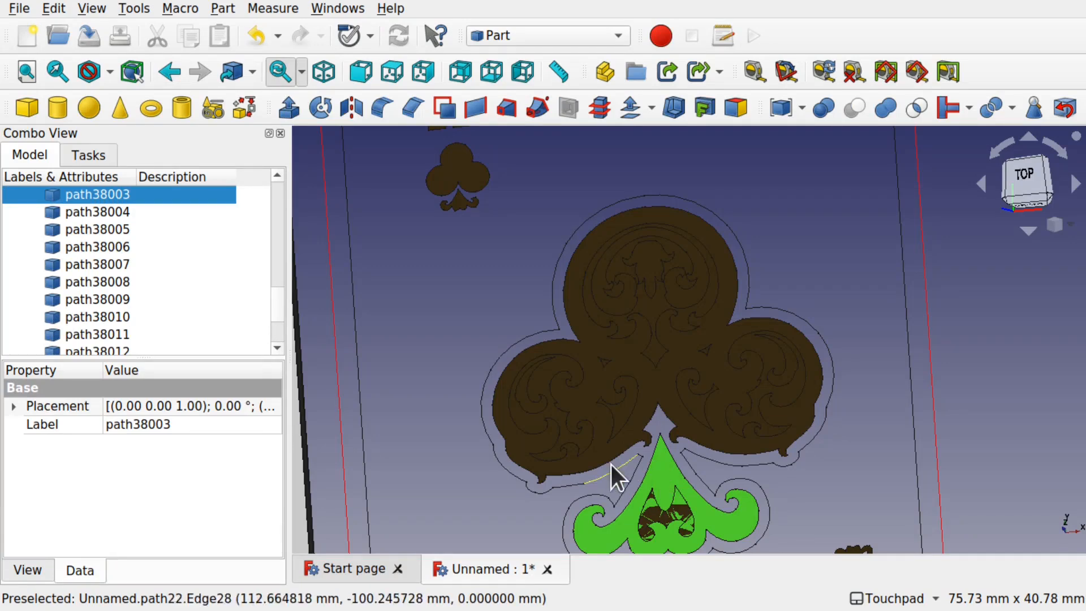
pyautogui.keyDown('ctrl'); pyautogui.click(542, 463); pyautogui.keyUp('ctrl')
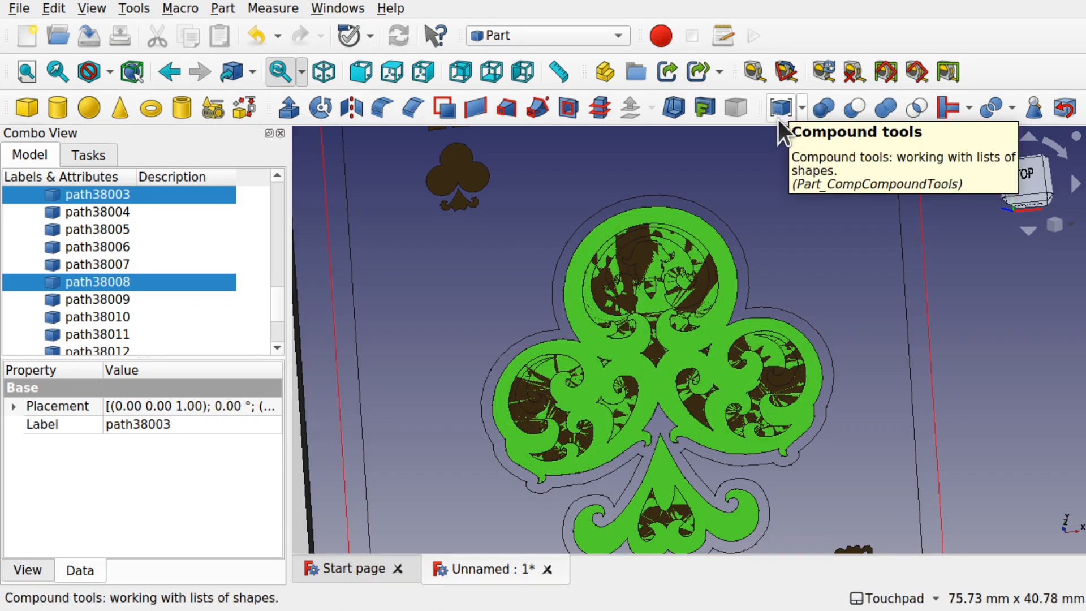
pyautogui.click(789, 106)
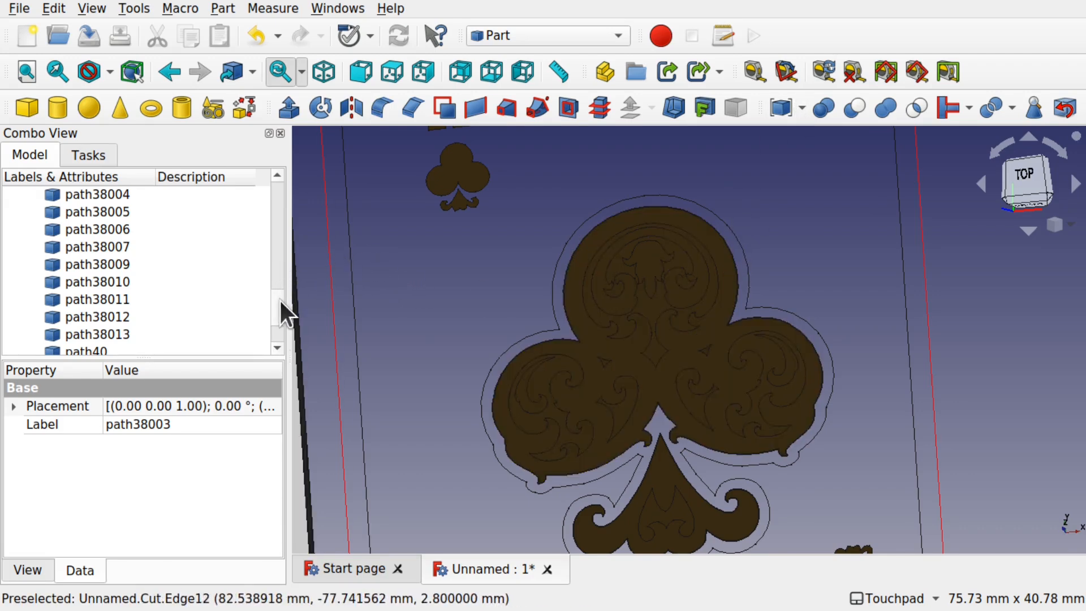
pyautogui.scroll(-2, 280, 301)
pyautogui.click(123, 335)
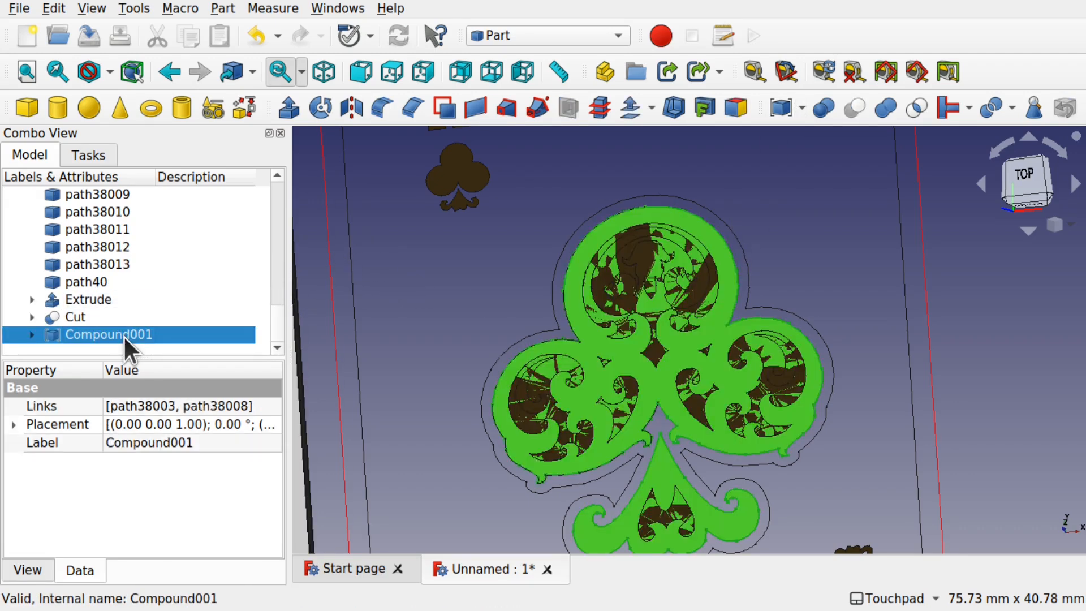
# - Hide Compound001, the large club's body and stem, to expose the ornament shapes inside it
pyautogui.press('space')
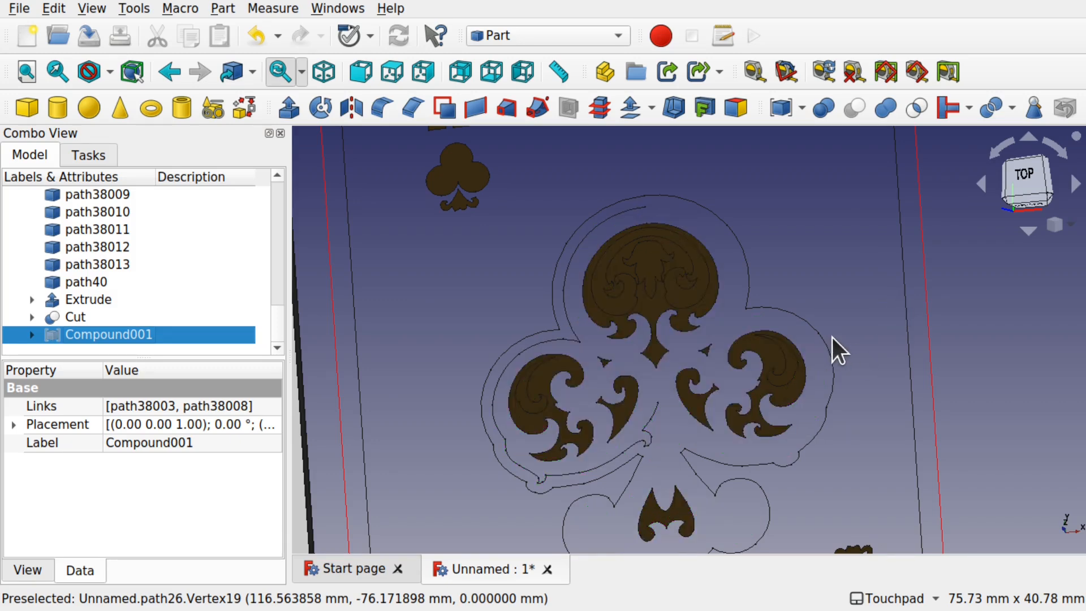
pyautogui.keyDown('shift'); pyautogui.moveTo(835, 338); pyautogui.dragTo(860, 369); pyautogui.keyUp('shift')
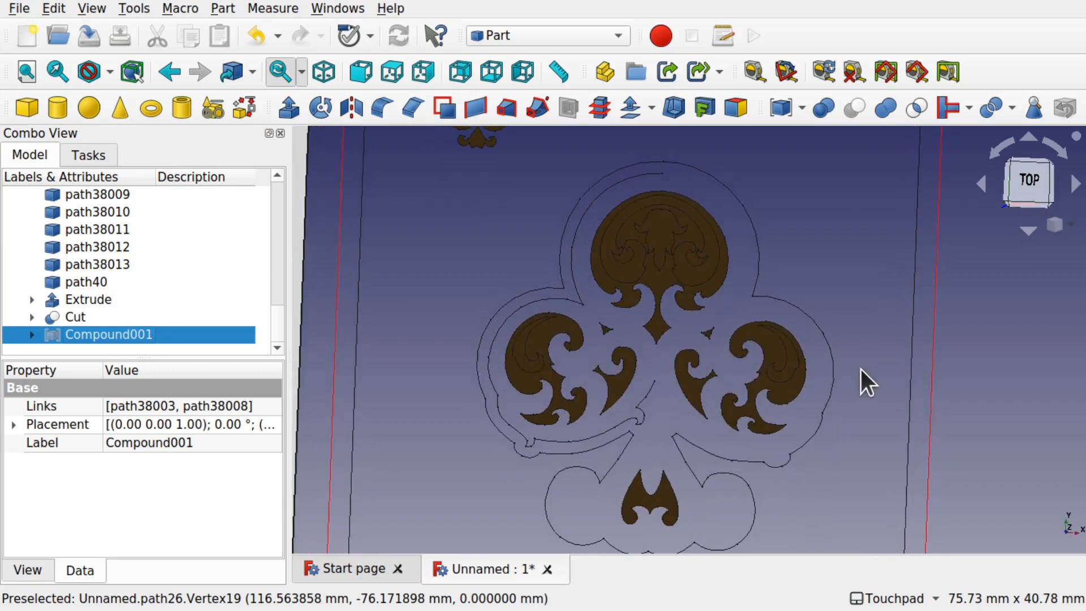
pyautogui.scroll(3, 705, 337)
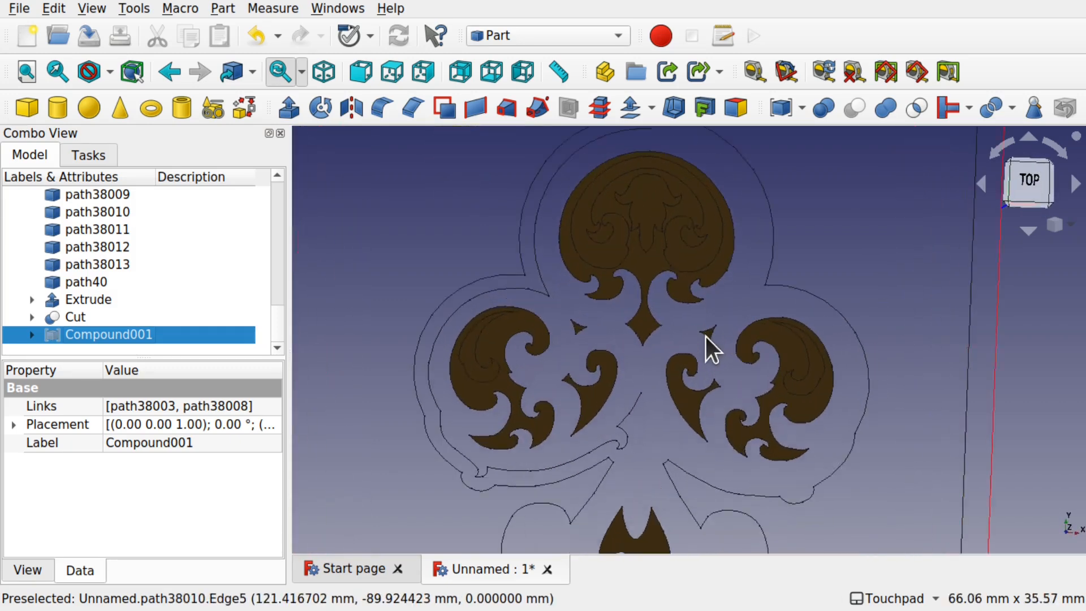
# - Make a compound from the club's seven ornament shapes: both side scrolls, both inner swirls, both small triangles and the upper lobe's ornament
pyautogui.click(449, 401)
pyautogui.keyDown('ctrl'); pyautogui.click(582, 405); pyautogui.keyUp('ctrl')
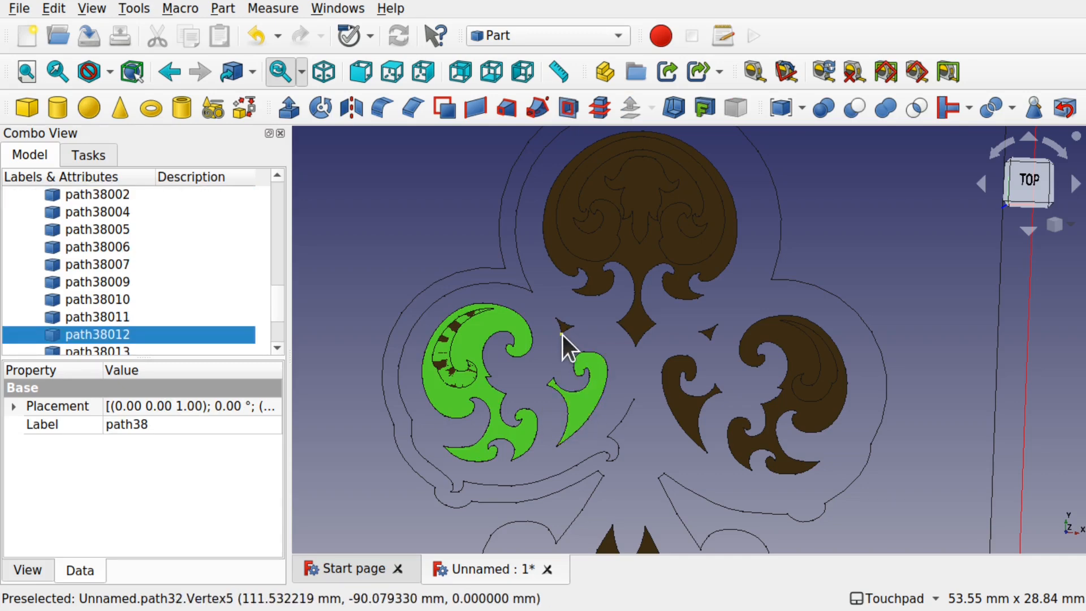
pyautogui.scroll(5, 565, 329)
pyautogui.scroll(2, 564, 329)
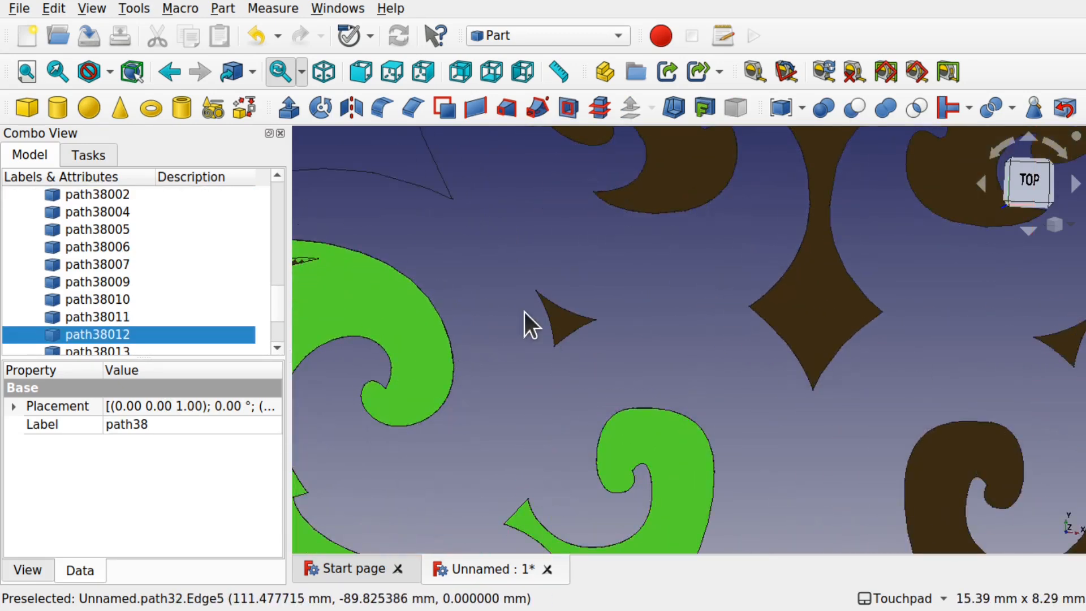
pyautogui.keyDown('ctrl'); pyautogui.click(561, 321); pyautogui.keyUp('ctrl')
pyautogui.scroll(-1, 662, 404)
pyautogui.scroll(-5, 662, 404)
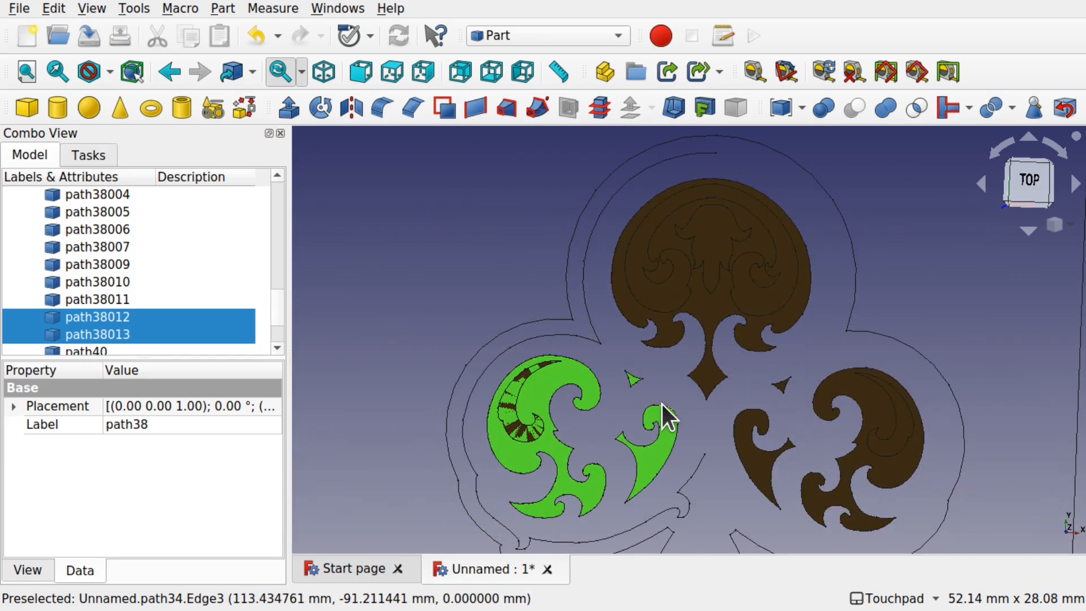
pyautogui.keyDown('ctrl'); pyautogui.click(764, 464); pyautogui.keyUp('ctrl')
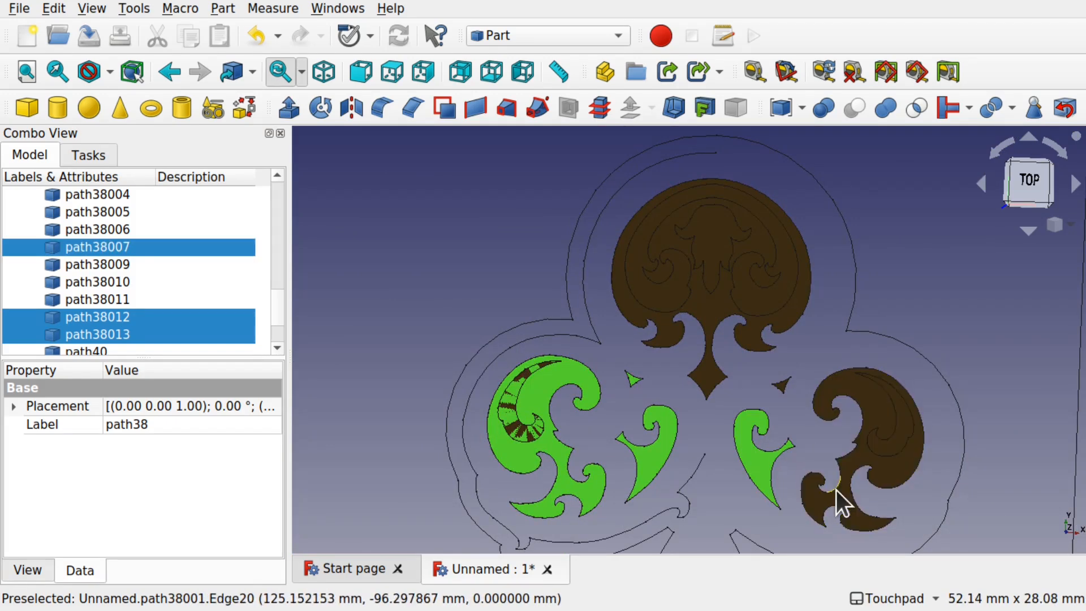
pyautogui.keyDown('ctrl'); pyautogui.click(842, 491); pyautogui.keyUp('ctrl')
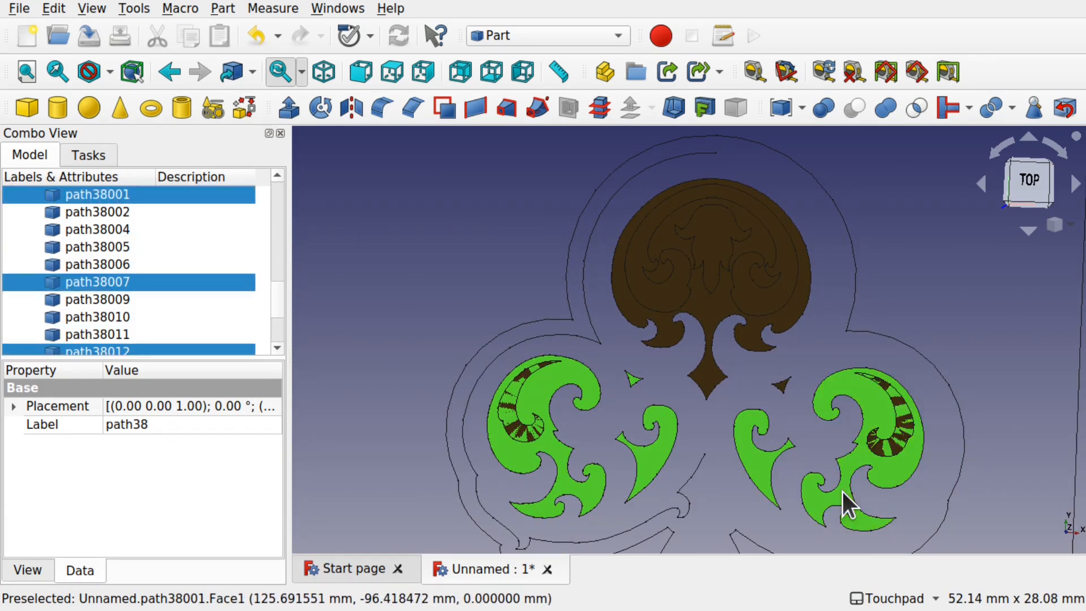
pyautogui.scroll(4, 783, 384)
pyautogui.keyDown('ctrl'); pyautogui.click(780, 387); pyautogui.keyUp('ctrl')
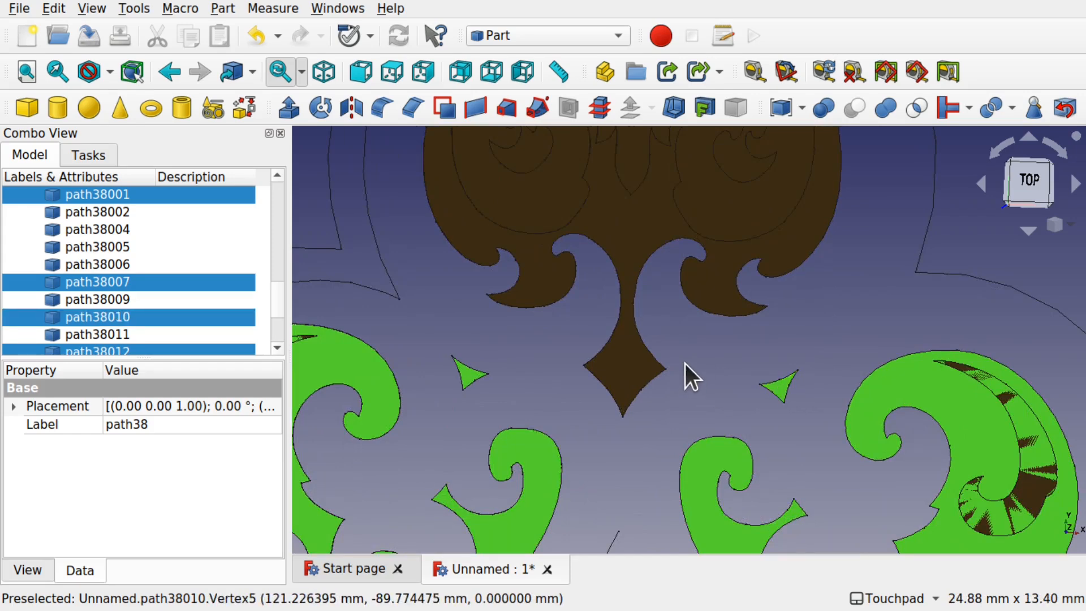
pyautogui.keyDown('ctrl'); pyautogui.click(628, 348); pyautogui.keyUp('ctrl')
pyautogui.scroll(-5, 732, 386)
pyautogui.scroll(-1, 733, 387)
pyautogui.scroll(1, 732, 387)
pyautogui.click(223, 8)
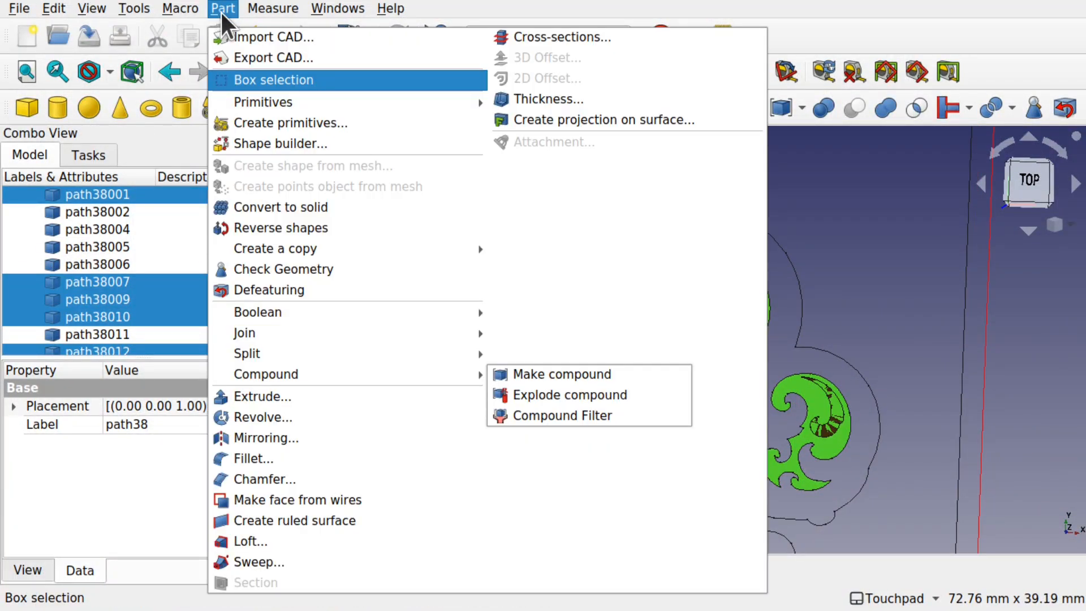
pyautogui.moveTo(317, 374)
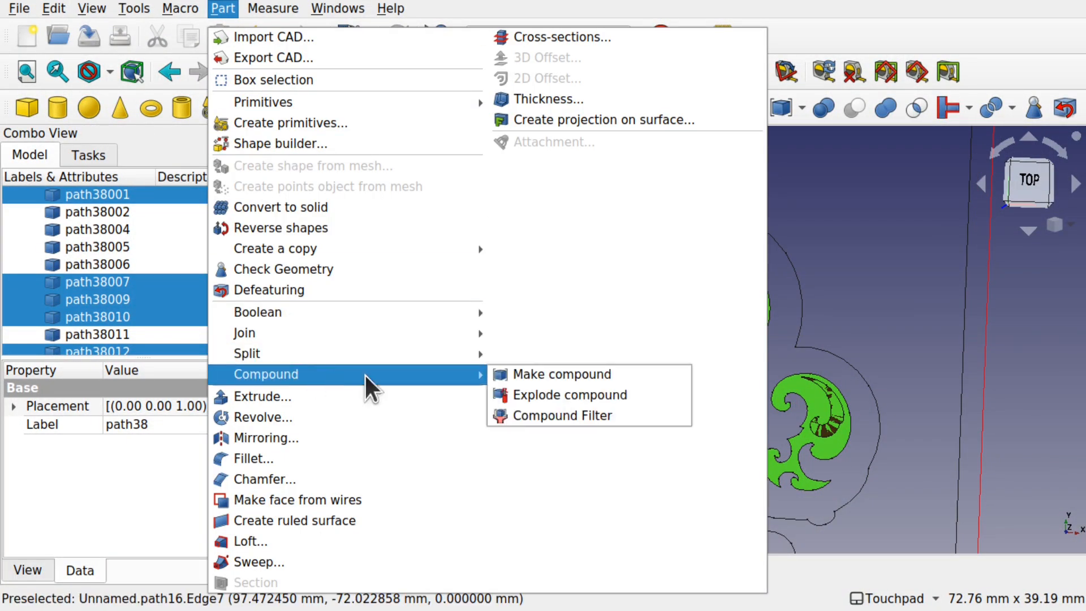
pyautogui.click(554, 373)
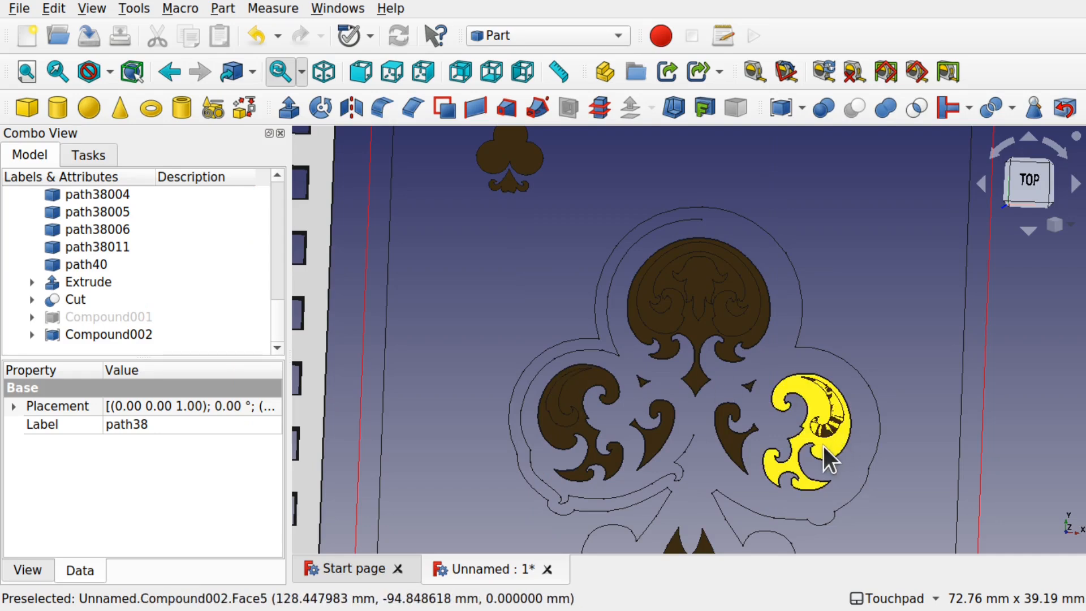
# - Hide the ornament compound to examine the remaining club shapes, and show it again
pyautogui.click(656, 433)
pyautogui.press('space')
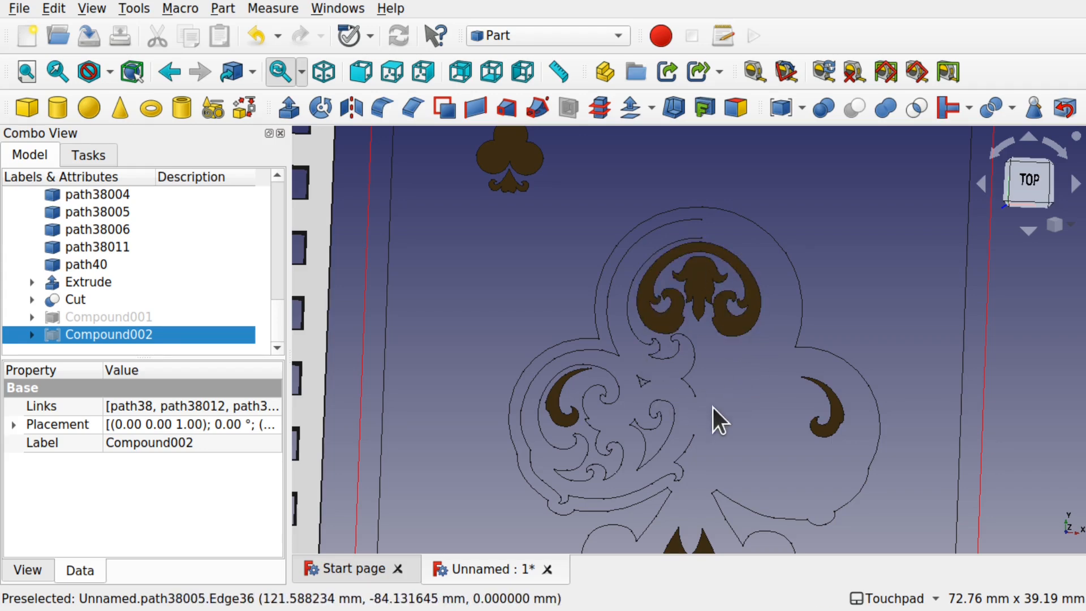
pyautogui.scroll(-3, 712, 407)
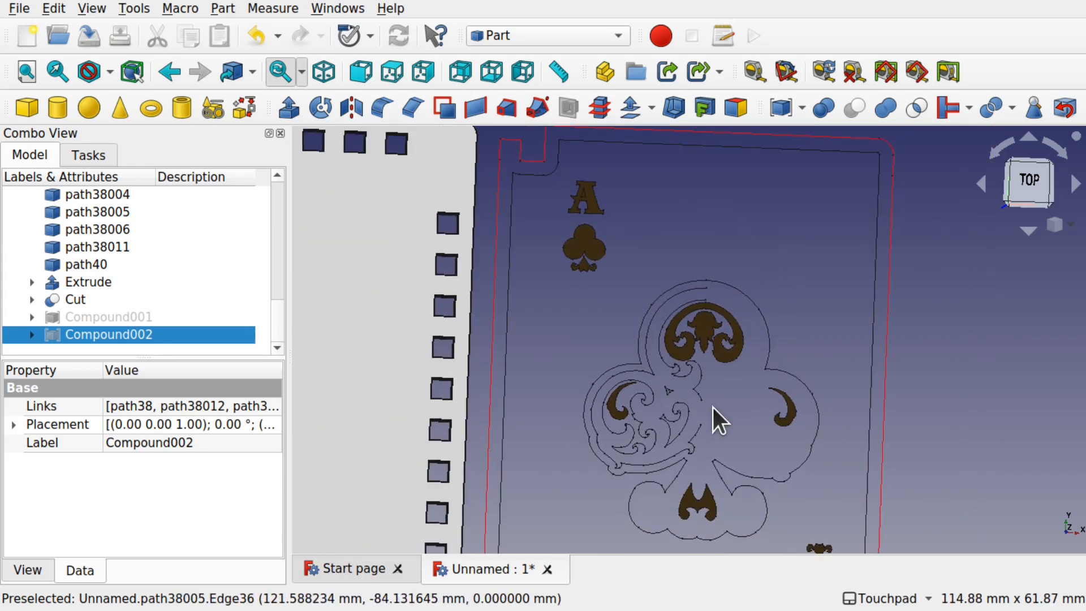
pyautogui.press('space')
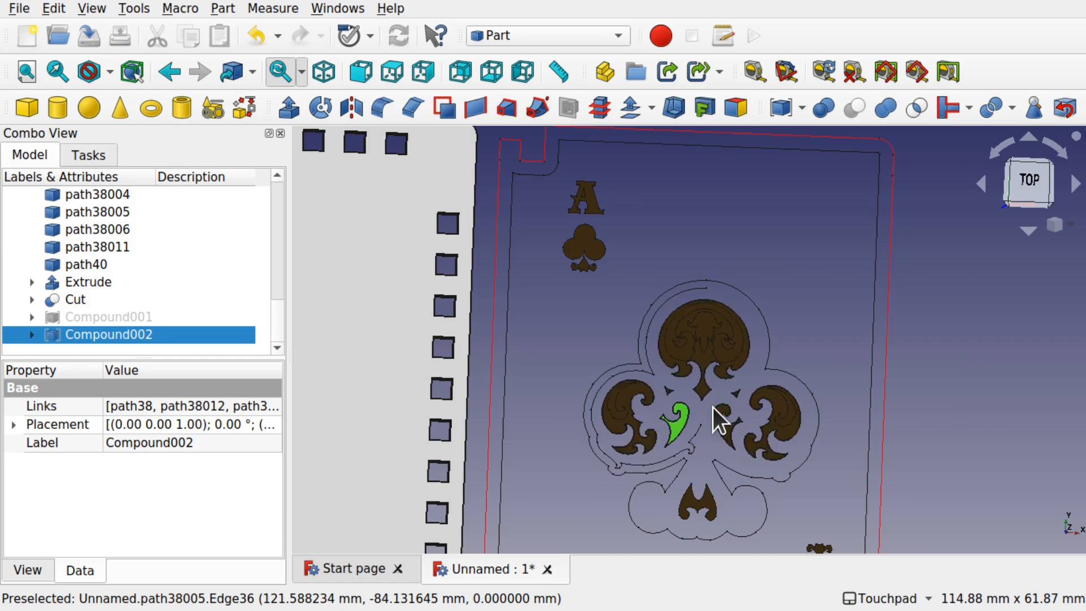
# - Show Compound001 and extrude it together with Compound002 by 5 mm along the positive Z direction
pyautogui.click(123, 319)
pyautogui.press('space')
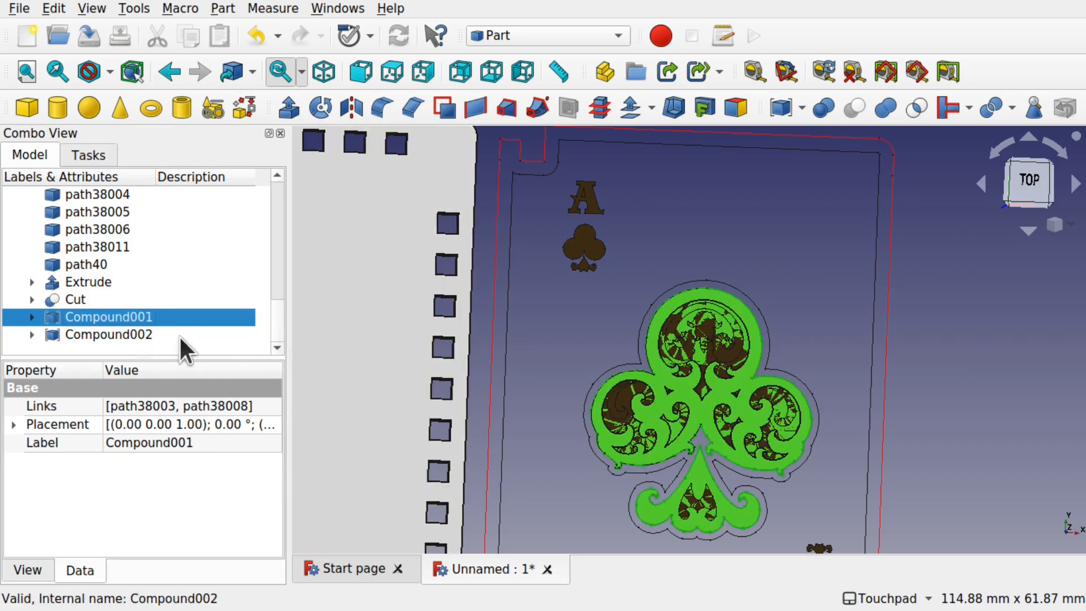
pyautogui.keyDown('ctrl'); pyautogui.click(125, 334); pyautogui.keyUp('ctrl')
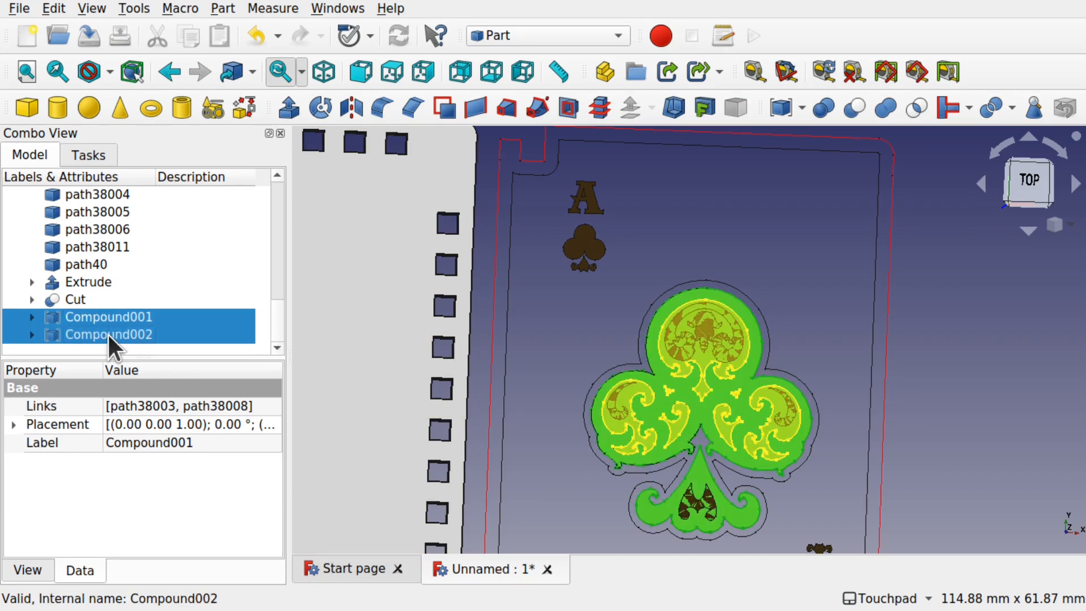
pyautogui.click(281, 108)
pyautogui.click(76, 446)
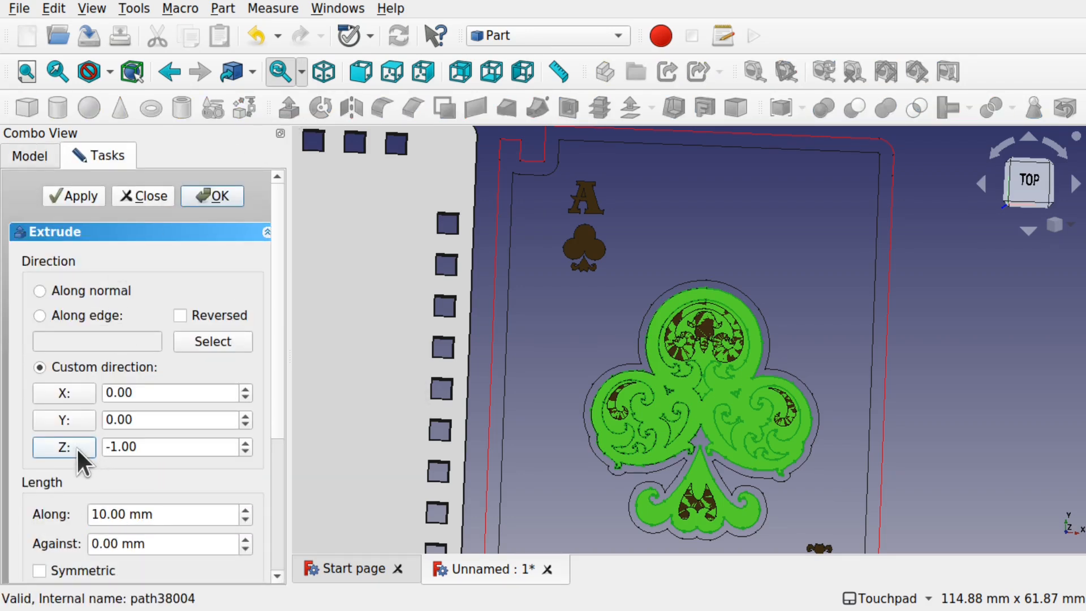
pyautogui.click(76, 447)
pyautogui.doubleClick(122, 514)
pyautogui.write('5')
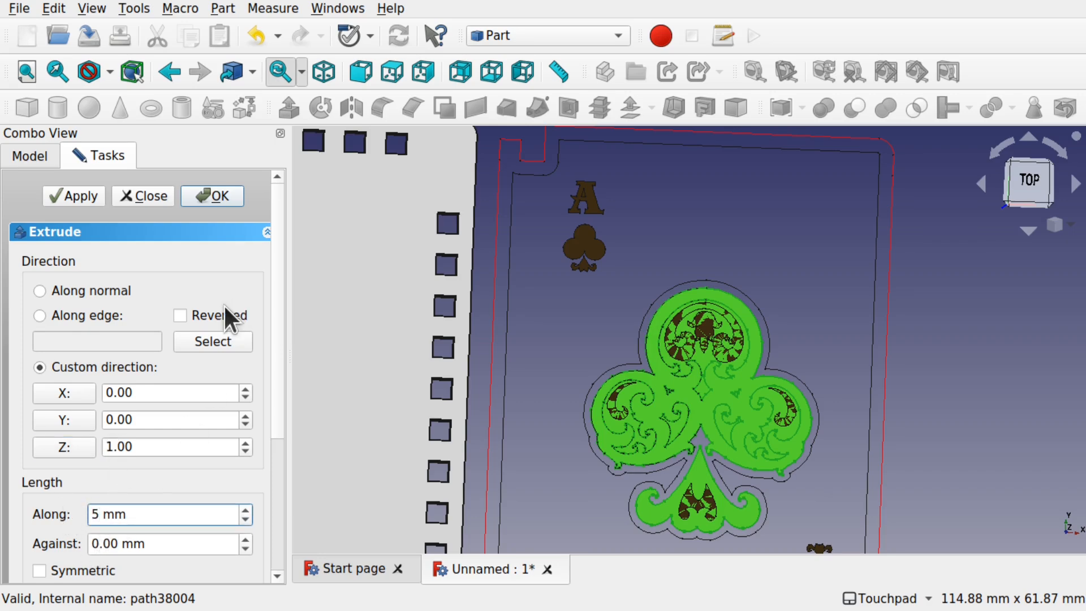
pyautogui.click(222, 202)
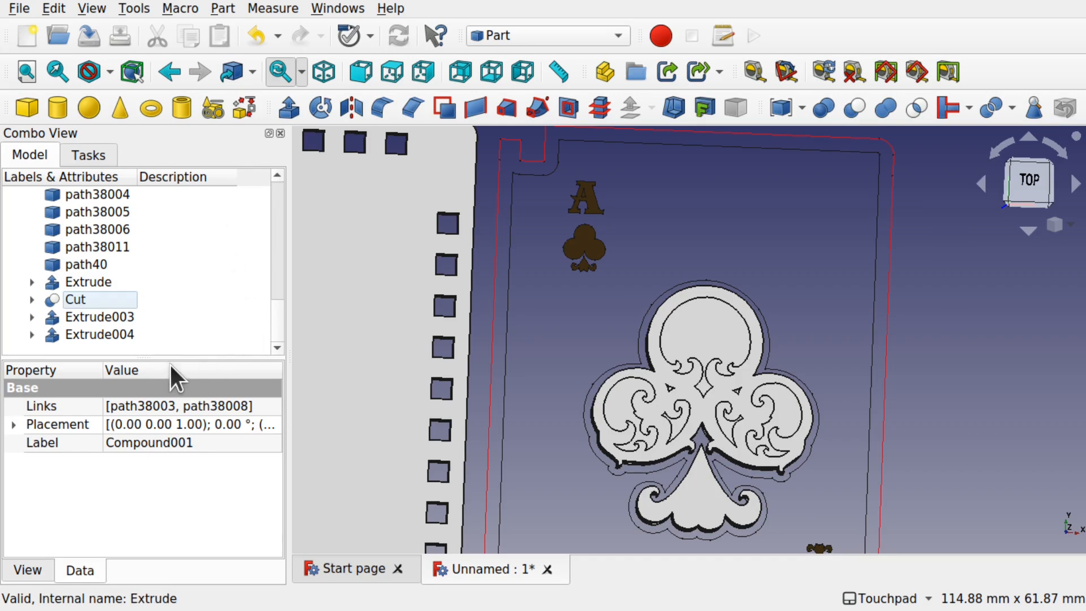
# - Examine the club body extrusion and the ornament extrusion one at a time
pyautogui.click(111, 317)
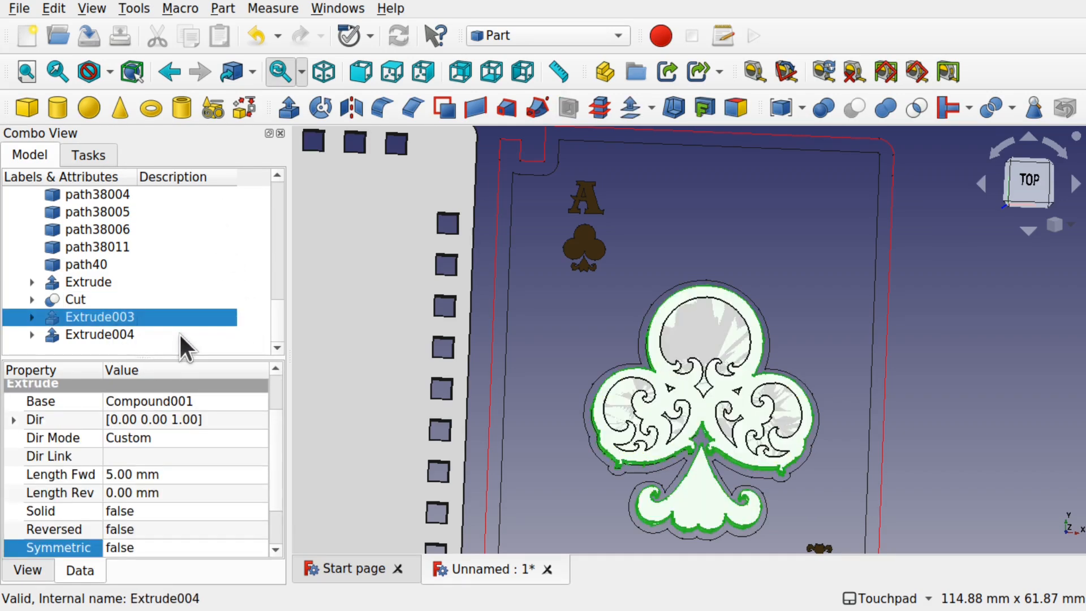
pyautogui.click(151, 333)
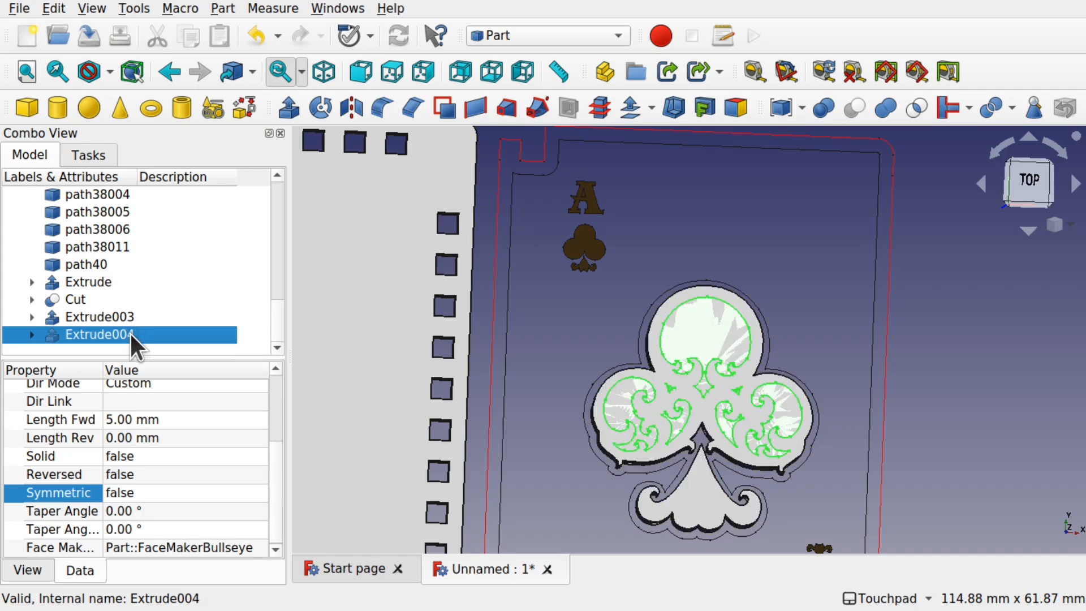
pyautogui.click(112, 318)
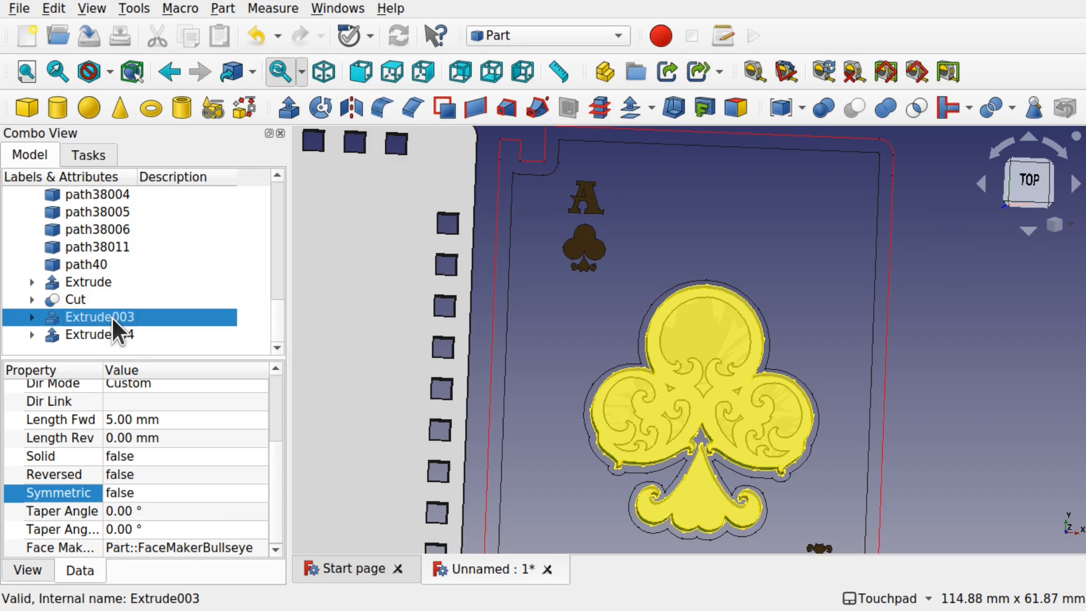
pyautogui.click(181, 344)
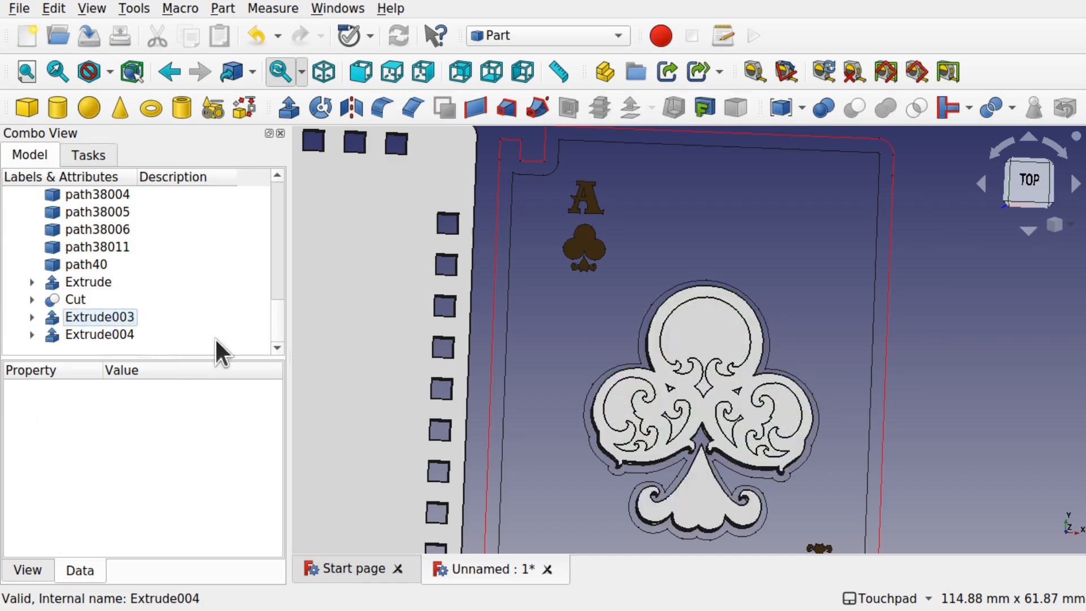
# - Cut the ornament extrusion Extrude004 out of the club extrusion Extrude003 with a Boolean cut
pyautogui.click(707, 501)
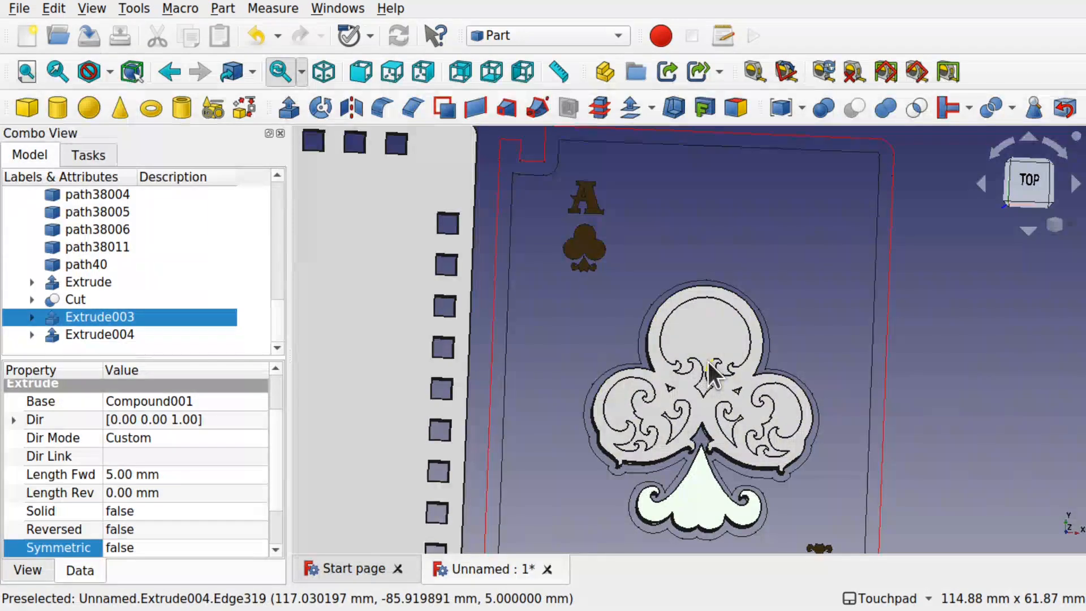
pyautogui.keyDown('ctrl'); pyautogui.click(101, 336); pyautogui.keyUp('ctrl')
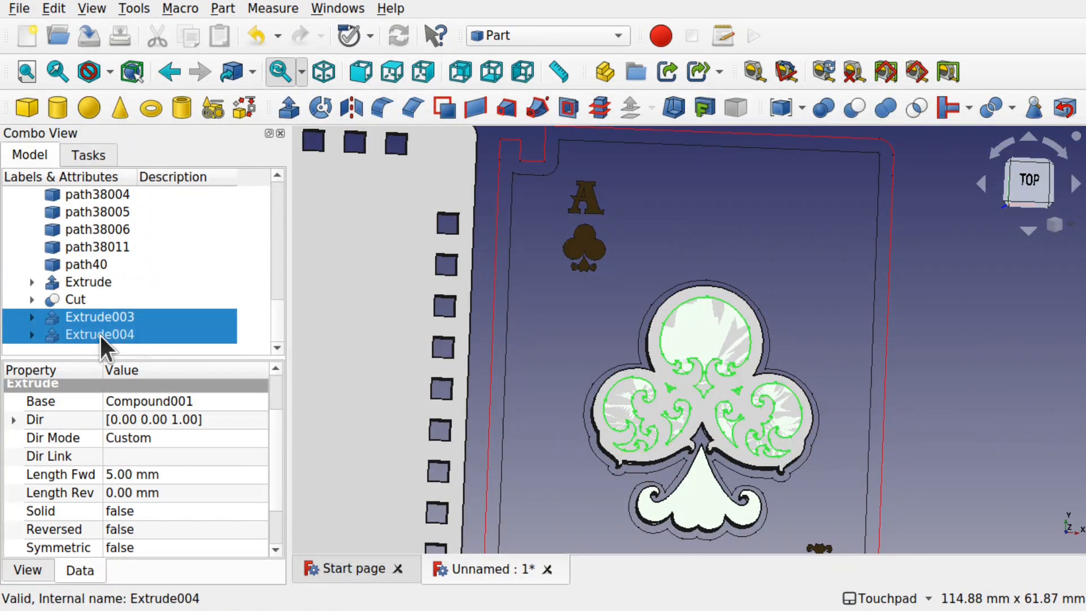
pyautogui.click(852, 107)
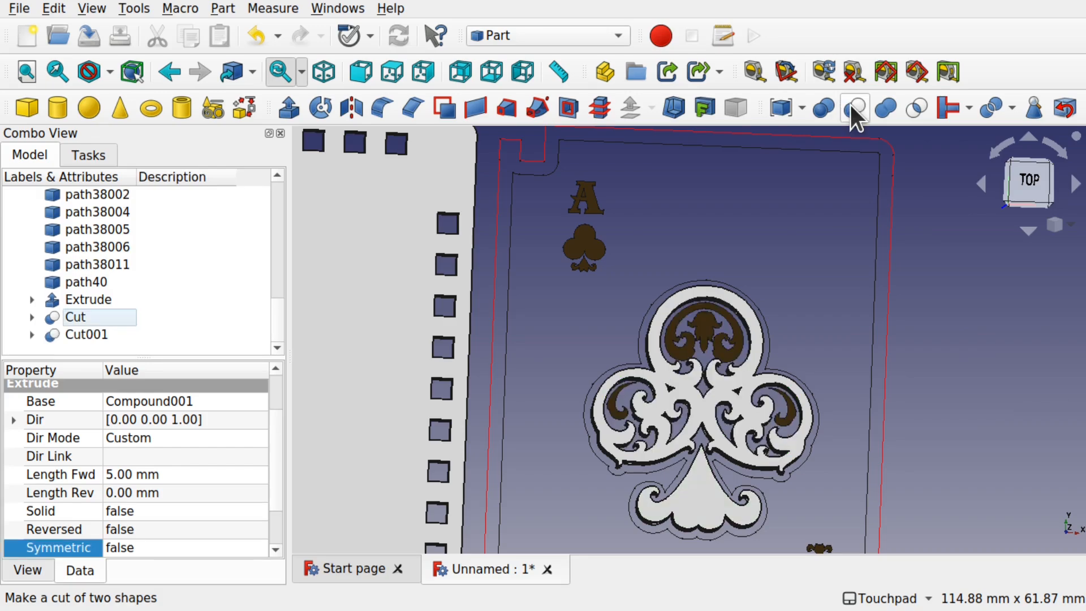
pyautogui.keyDown('shift'); pyautogui.moveTo(699, 467); pyautogui.dragTo(735, 449); pyautogui.keyUp('shift')
pyautogui.keyDown('shift'); pyautogui.moveTo(719, 403); pyautogui.dragTo(654, 371); pyautogui.keyUp('shift')
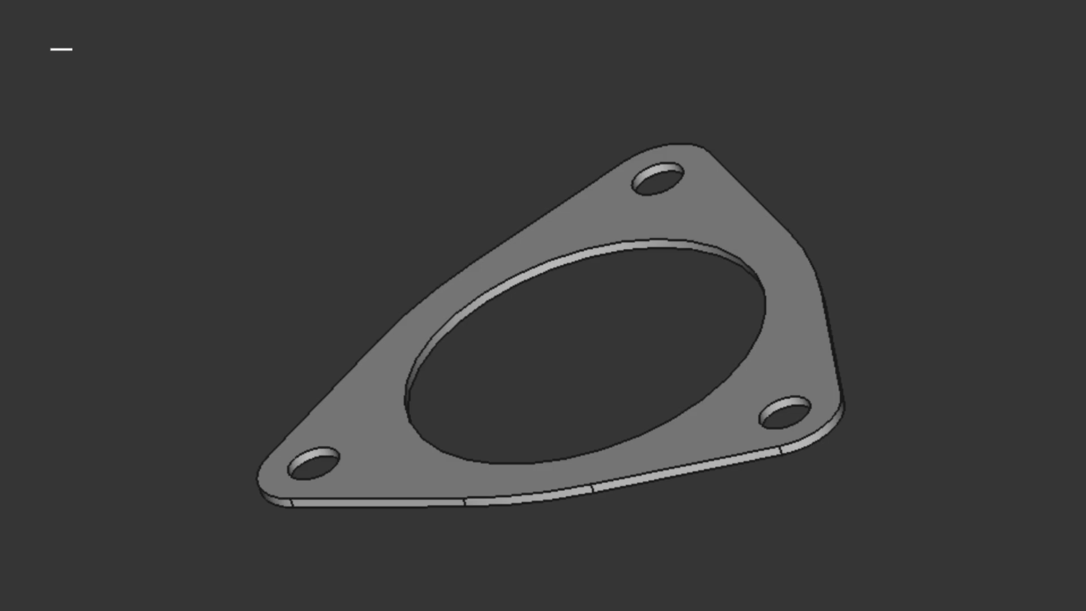
pyautogui.press('Right')
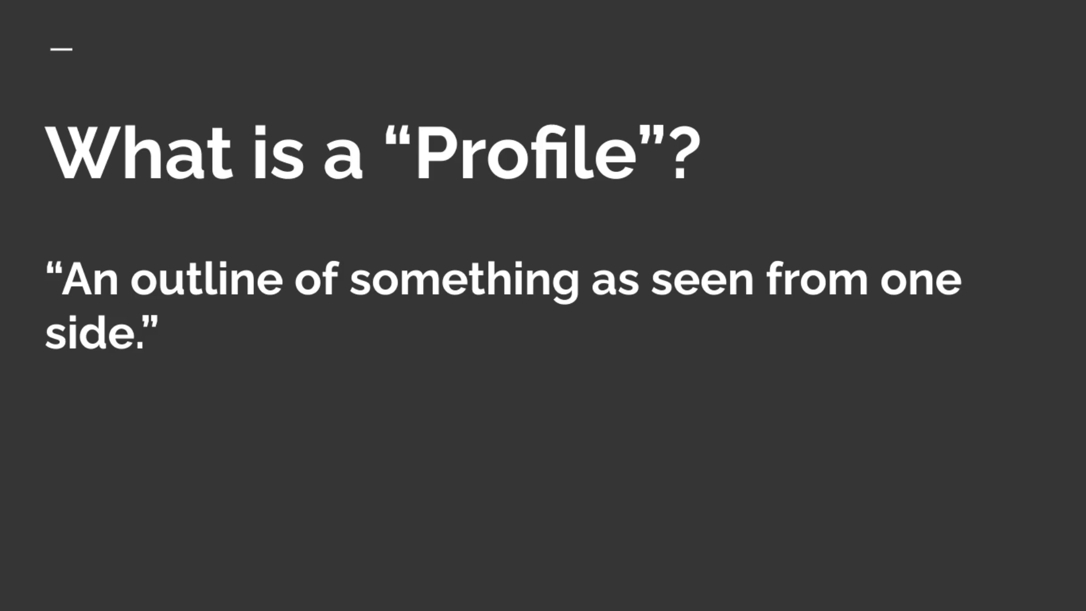
pyautogui.press('Right')
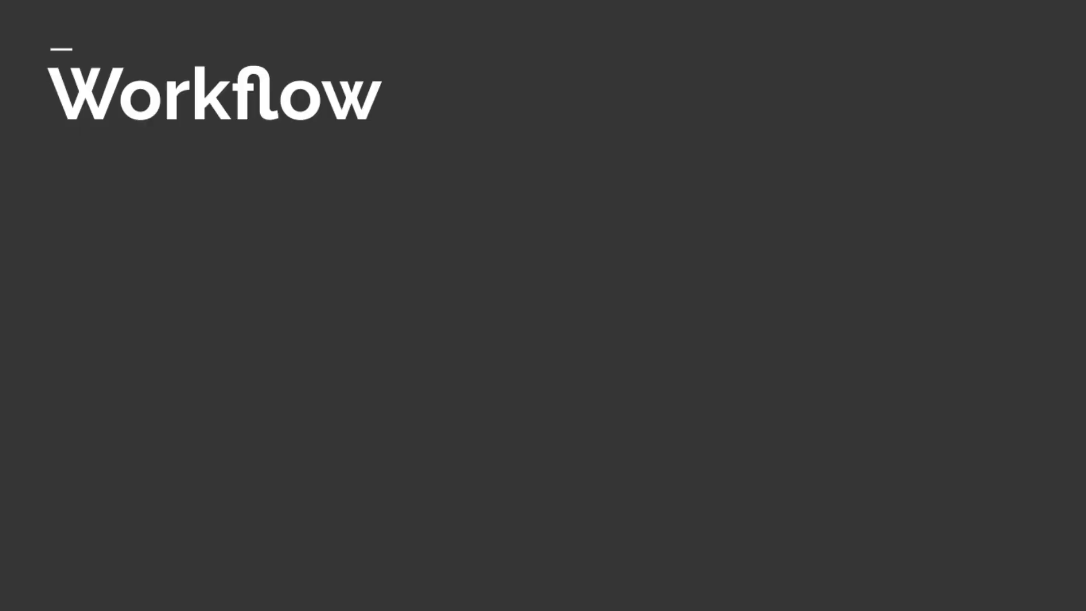
pyautogui.press('Right')
pyautogui.press('Right')
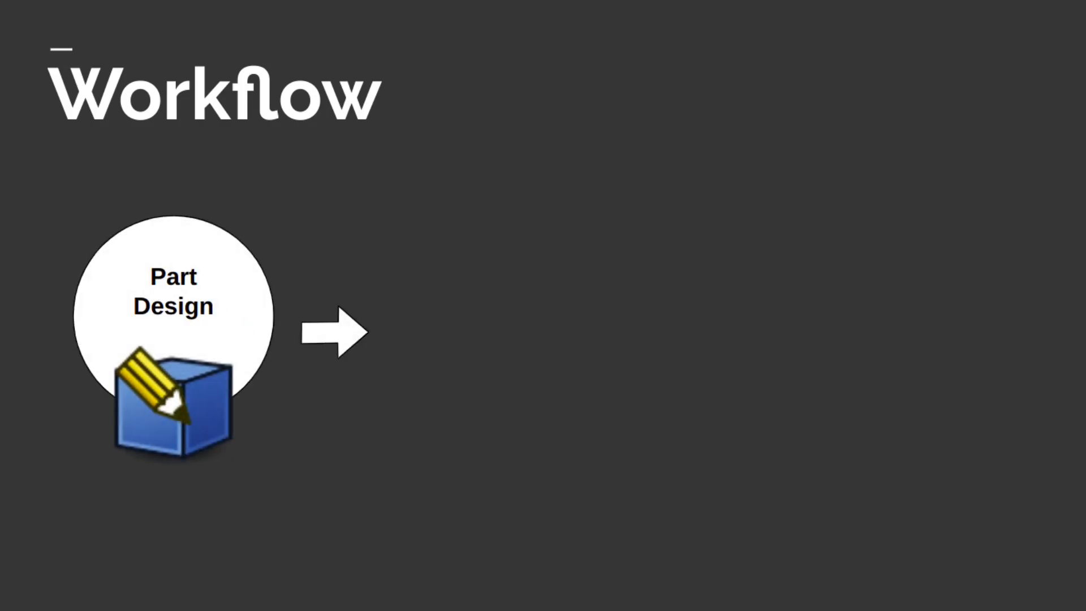
pyautogui.press('Right')
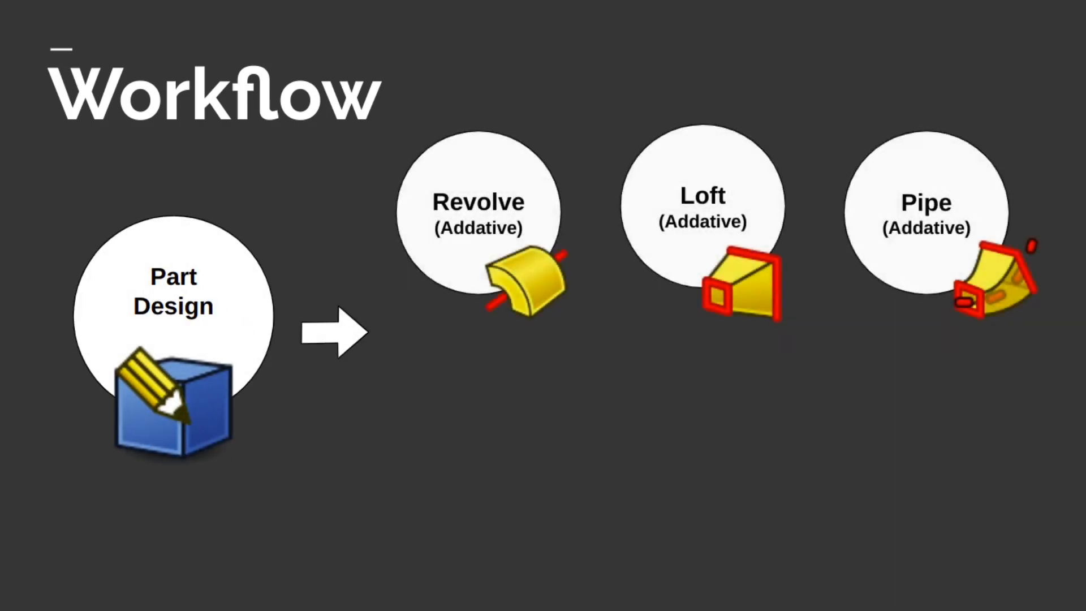